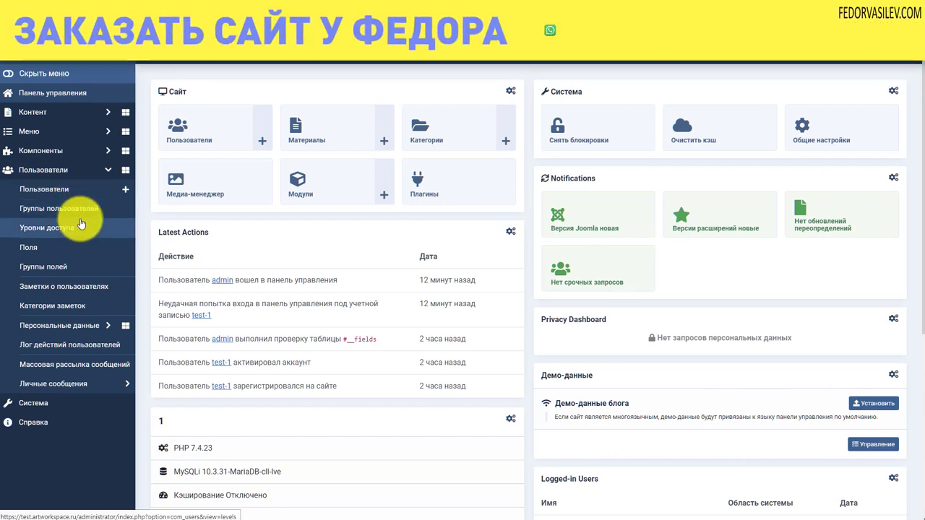
pyautogui.click(61, 150)
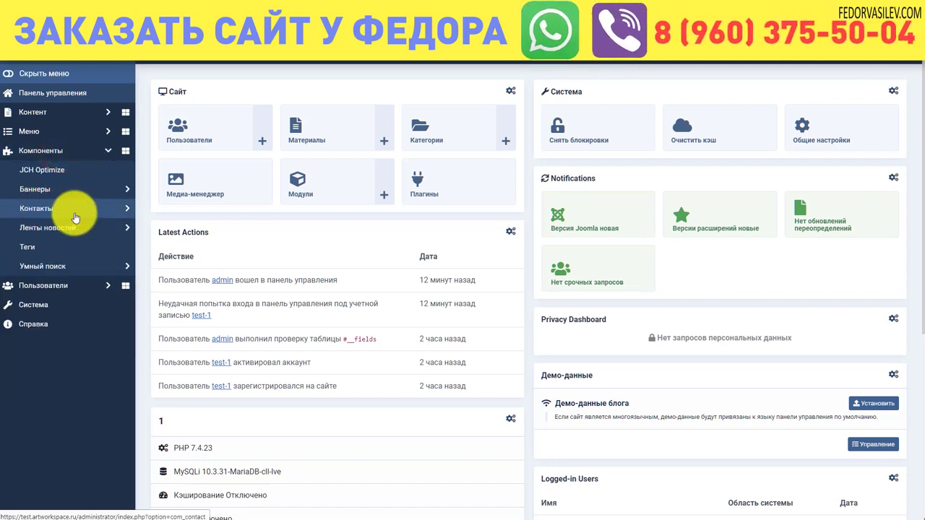
pyautogui.click(42, 113)
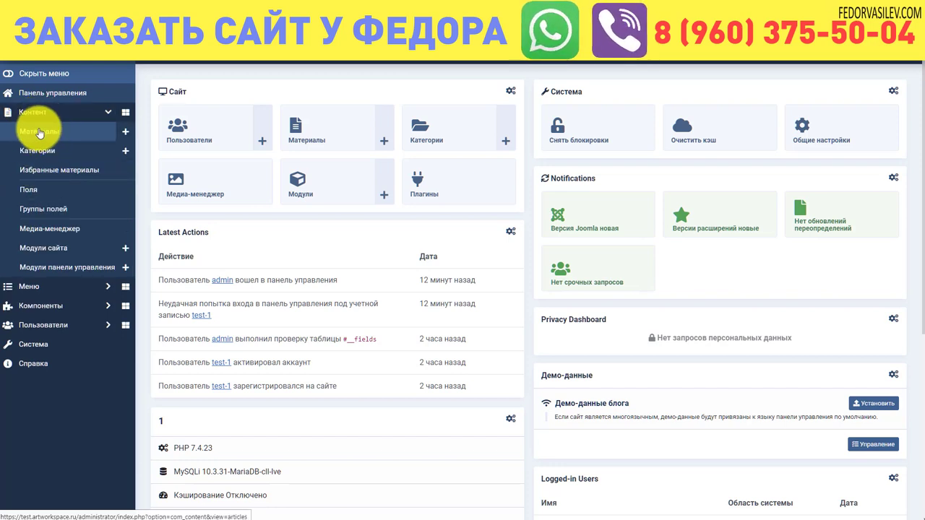
pyautogui.click(47, 116)
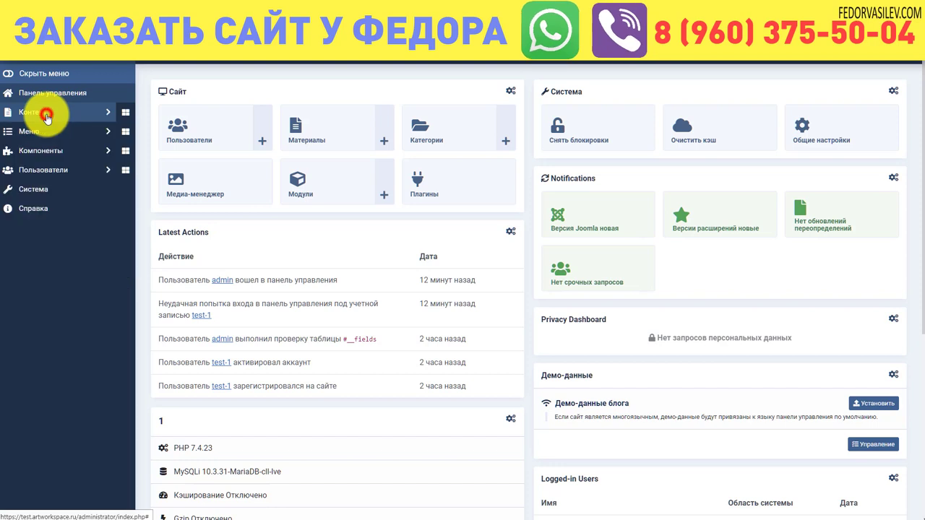
# - Expand the Пользователи section of the admin panel and examine the fields of the public site's user registration form
pyautogui.click(41, 169)
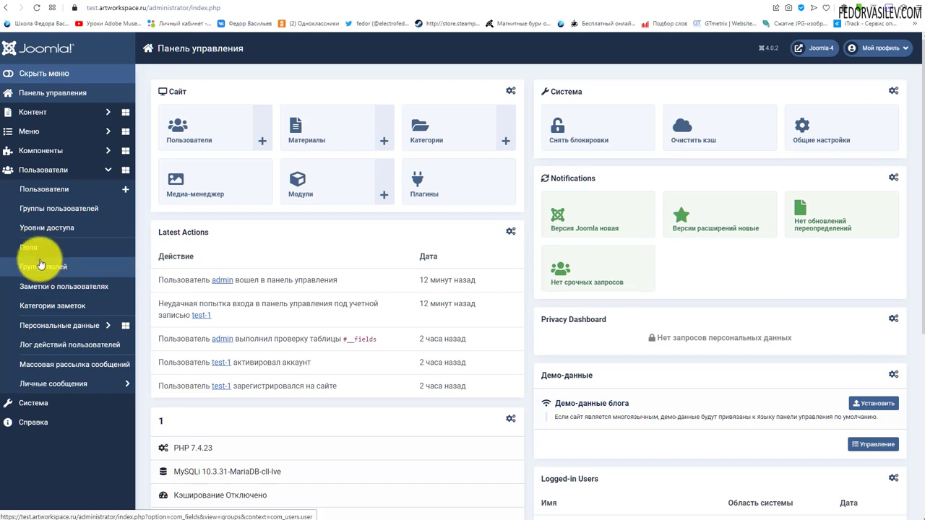
pyautogui.click(415, 2)
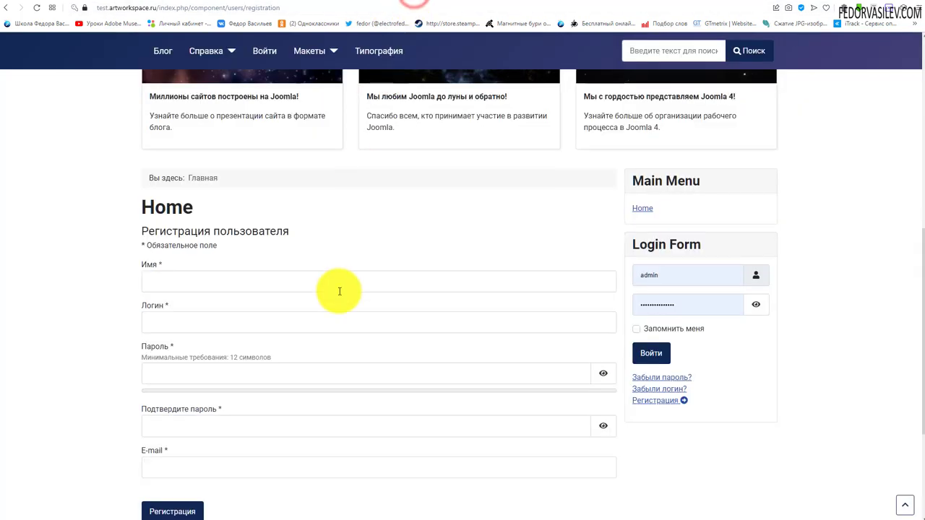
pyautogui.scroll(5, 340, 292)
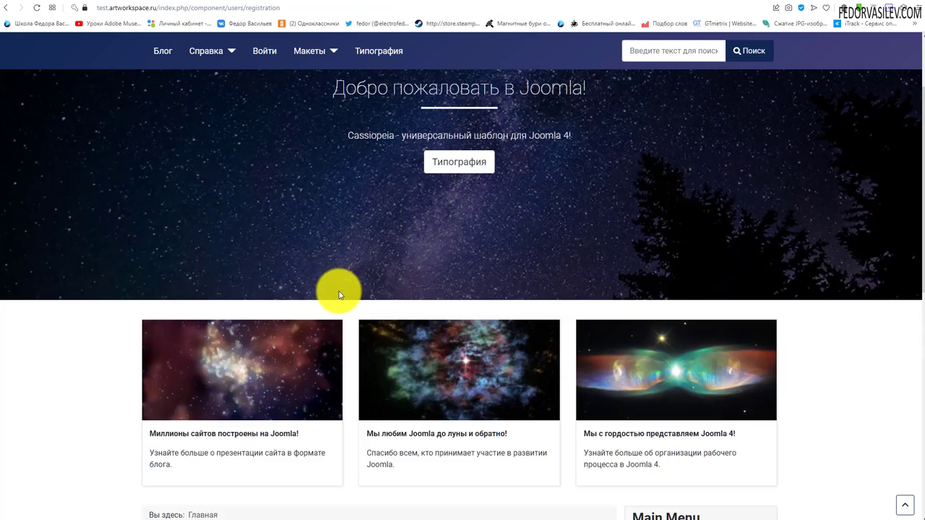
pyautogui.scroll(-6, 337, 289)
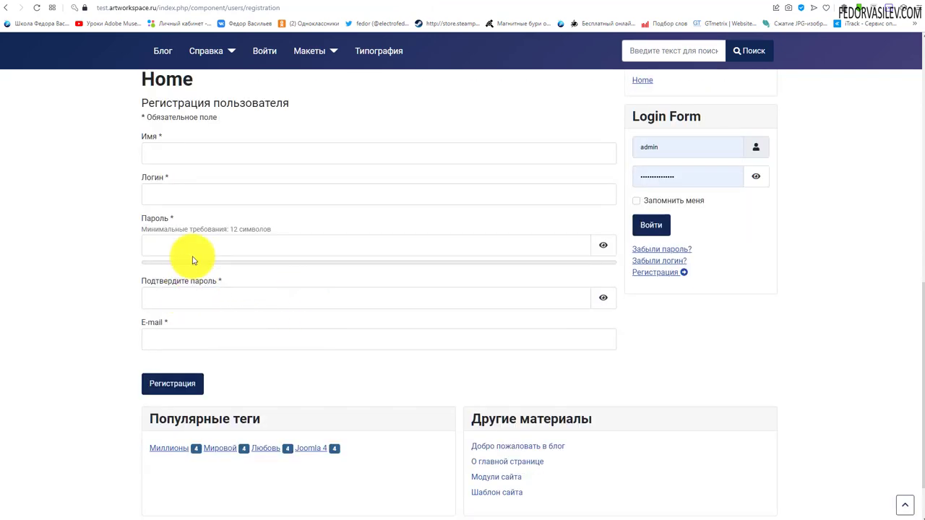
pyautogui.scroll(1, 221, 306)
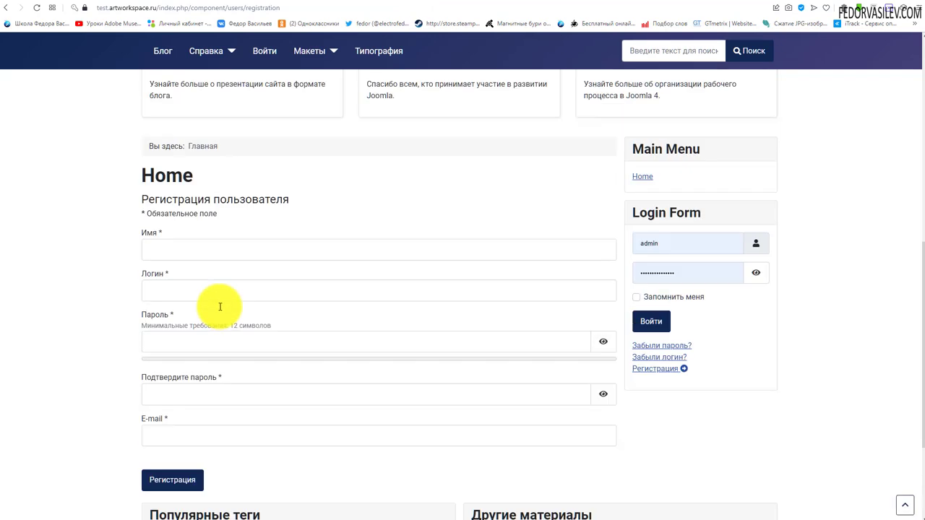
pyautogui.scroll(-1, 267, 265)
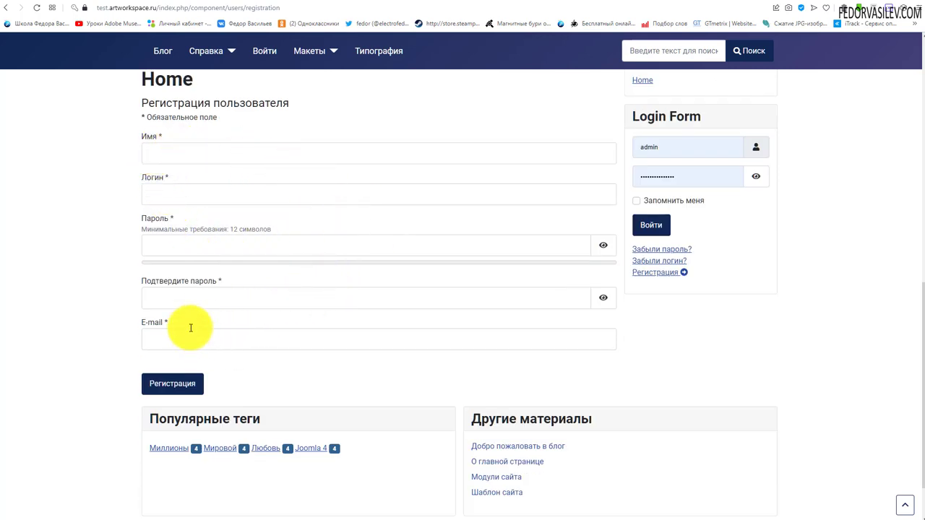
pyautogui.scroll(1, 188, 238)
pyautogui.scroll(-1, 188, 242)
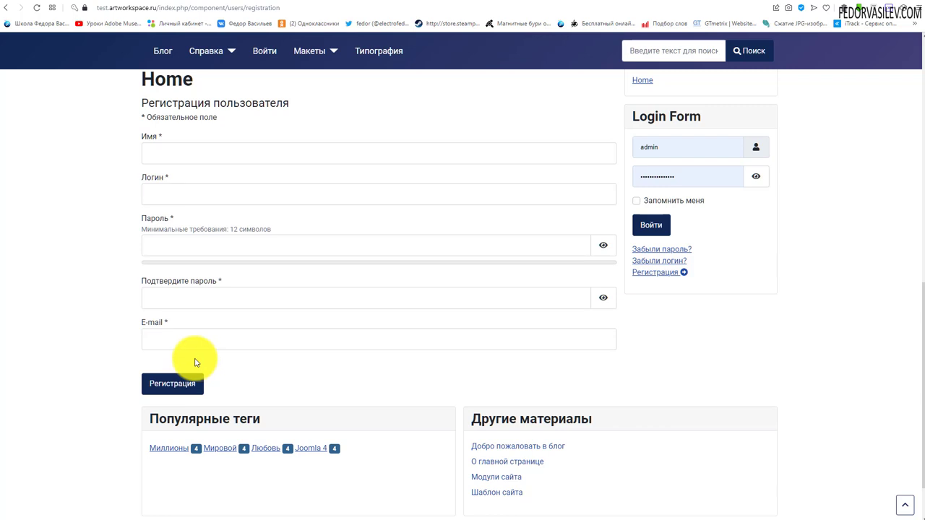
pyautogui.scroll(1, 195, 362)
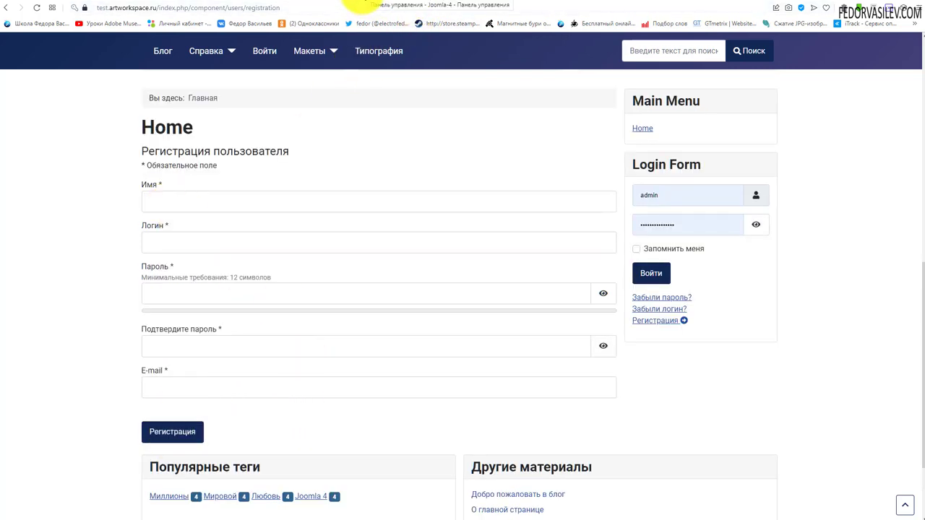
# - View the list of registered users in the admin panel and compare its data with the site's registration form
pyautogui.click(359, 6)
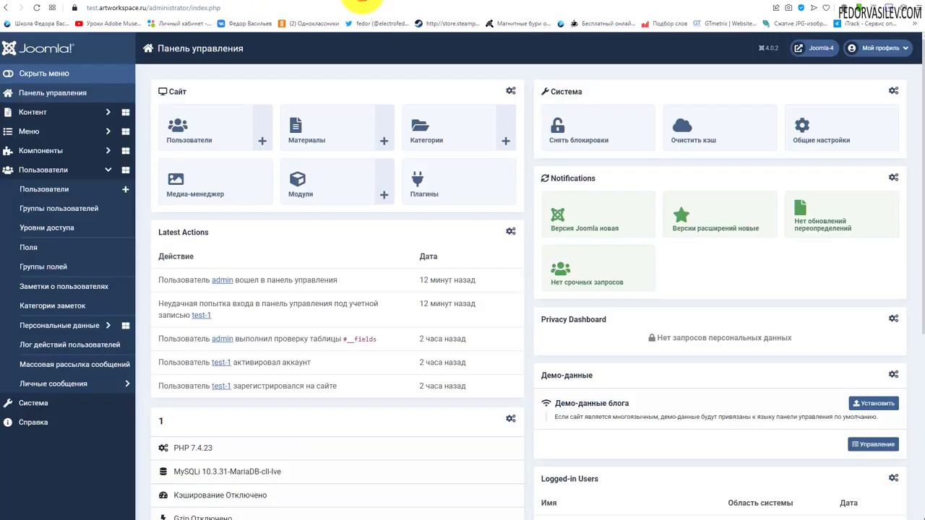
pyautogui.click(196, 137)
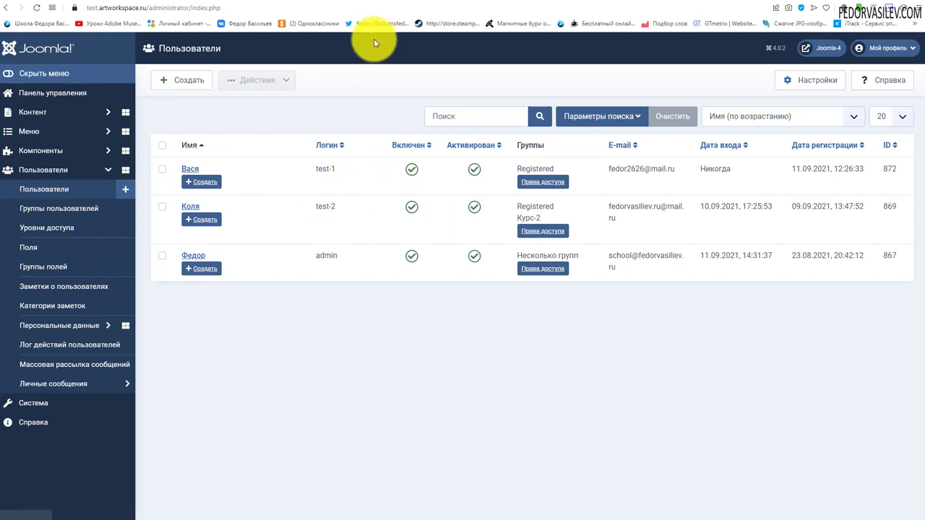
pyautogui.click(405, 2)
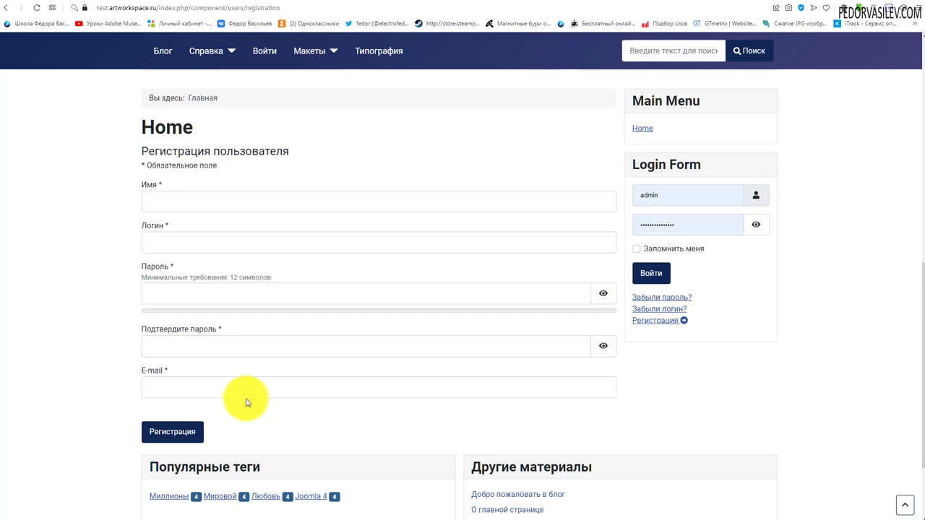
pyautogui.click(222, 331)
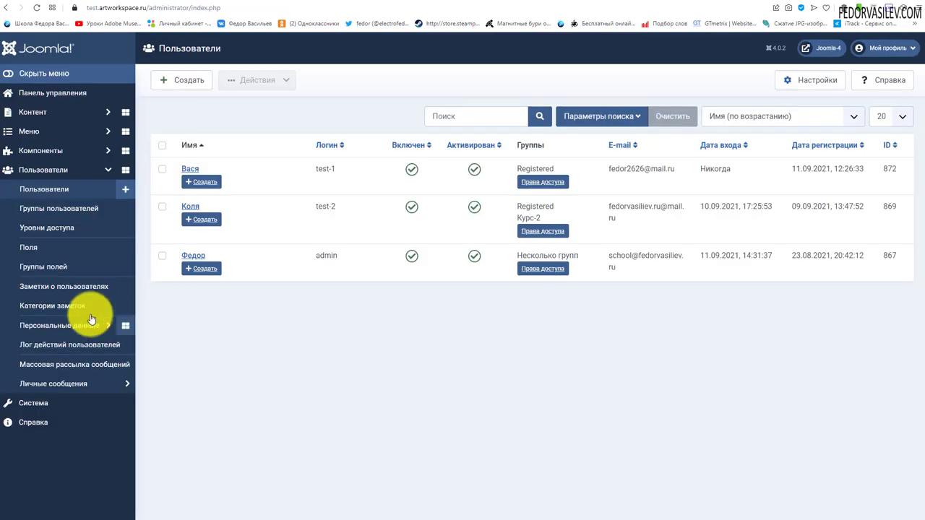
# - Create a new custom user field with the title "Текст"
pyautogui.click(29, 248)
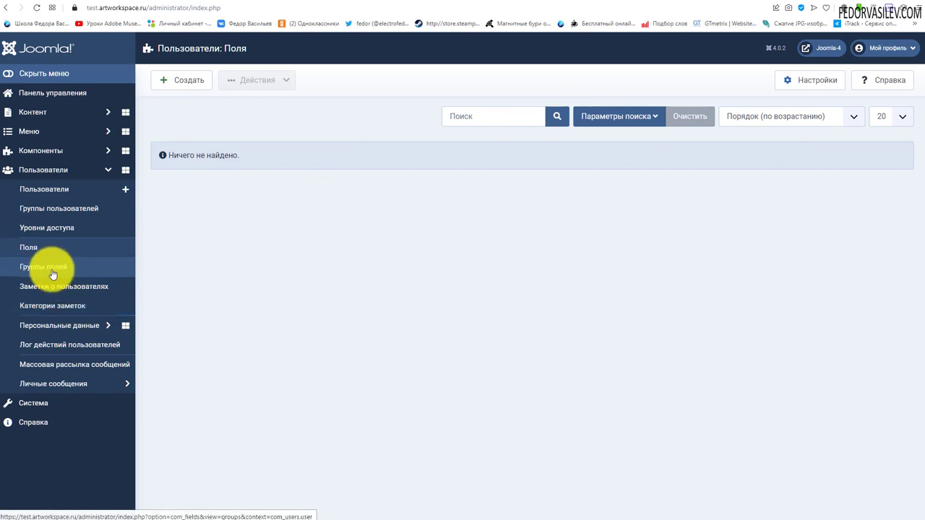
pyautogui.click(174, 85)
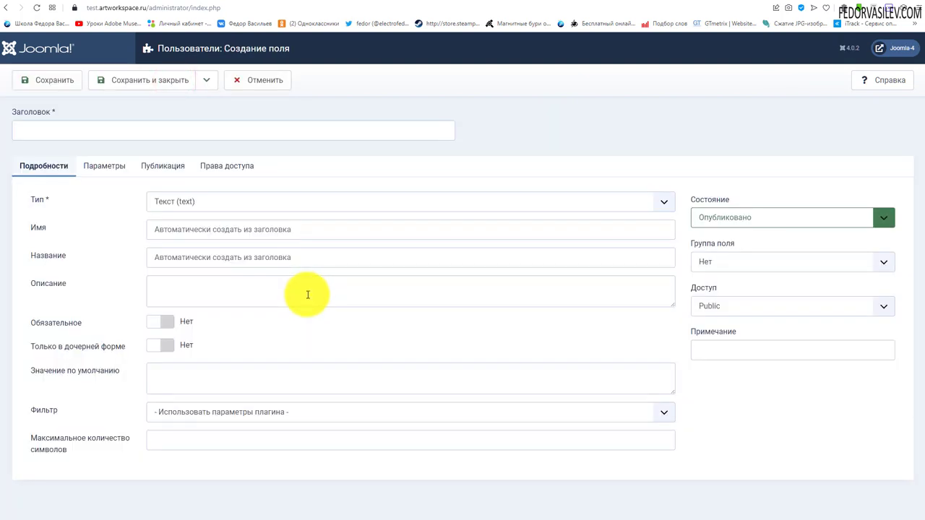
pyautogui.click(51, 131)
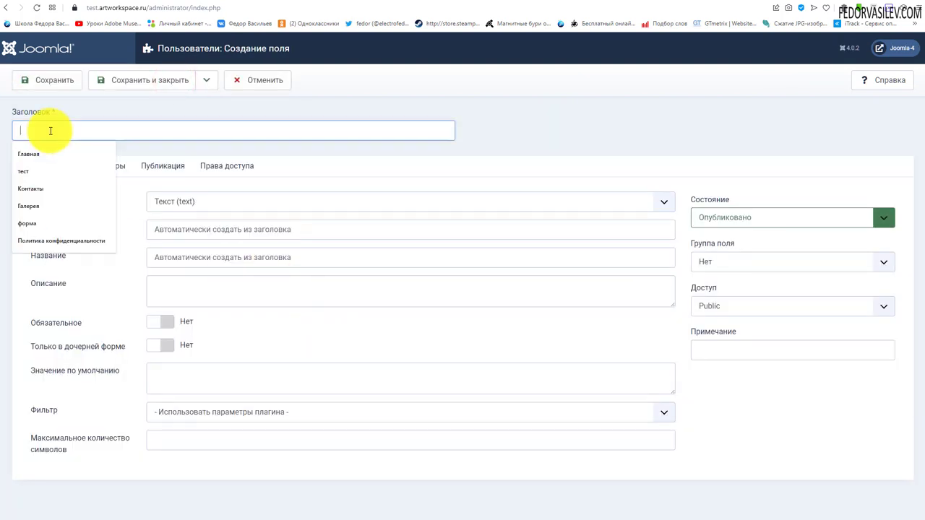
pyautogui.write('Текст')
pyautogui.click(575, 123)
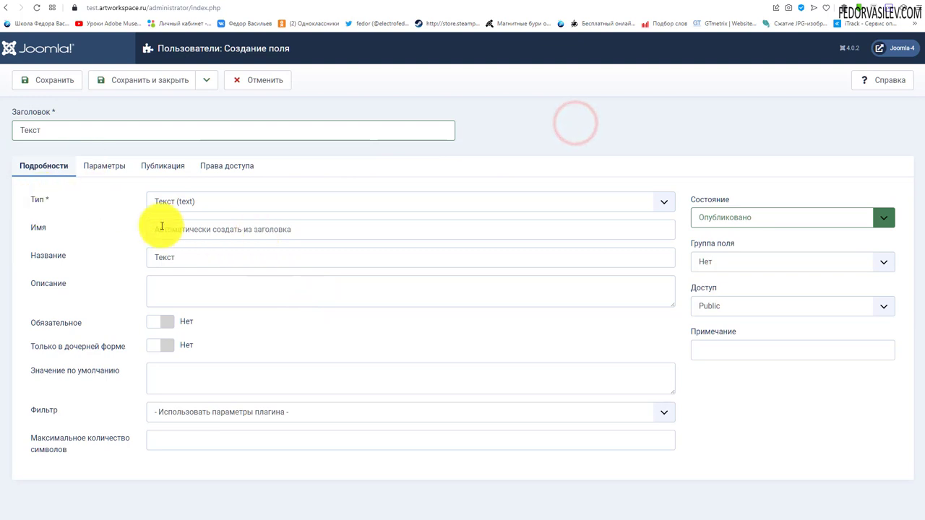
# - Set the new field's type to Текстовая область (textarea)
pyautogui.click(166, 203)
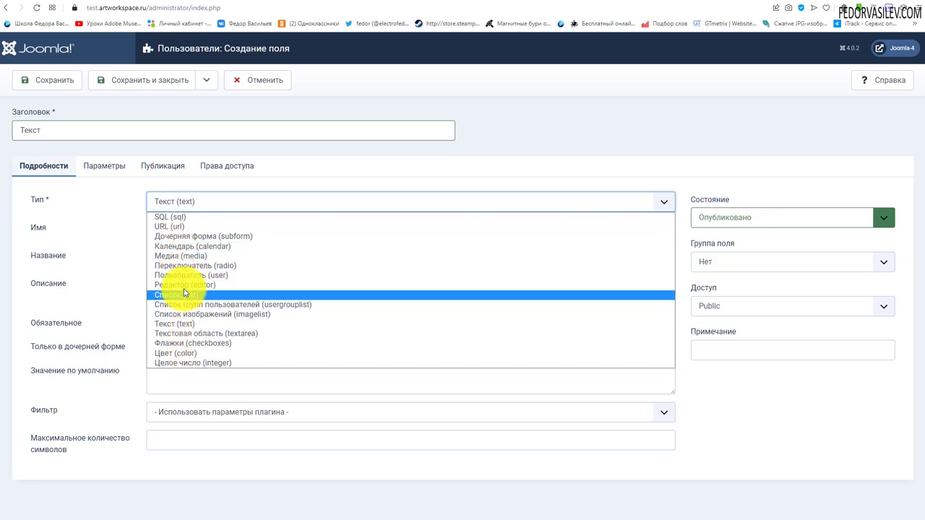
pyautogui.click(72, 134)
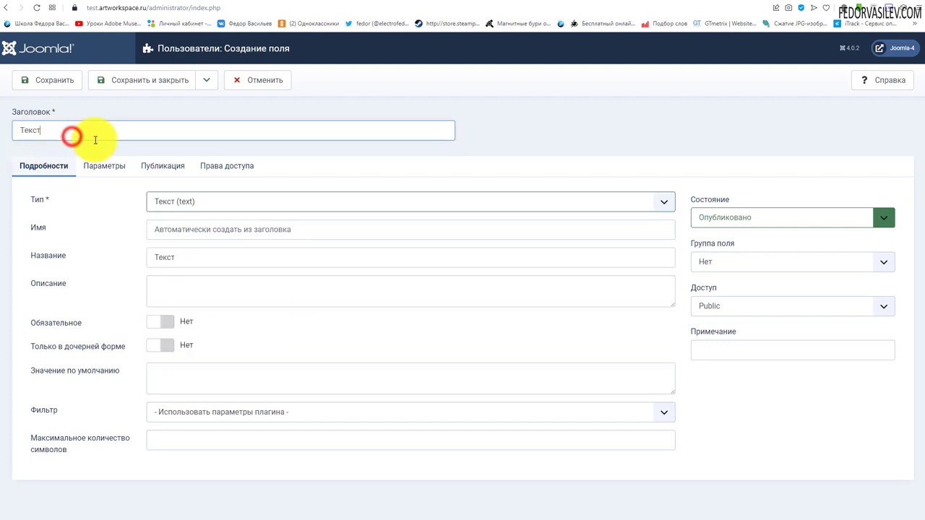
pyautogui.click(189, 206)
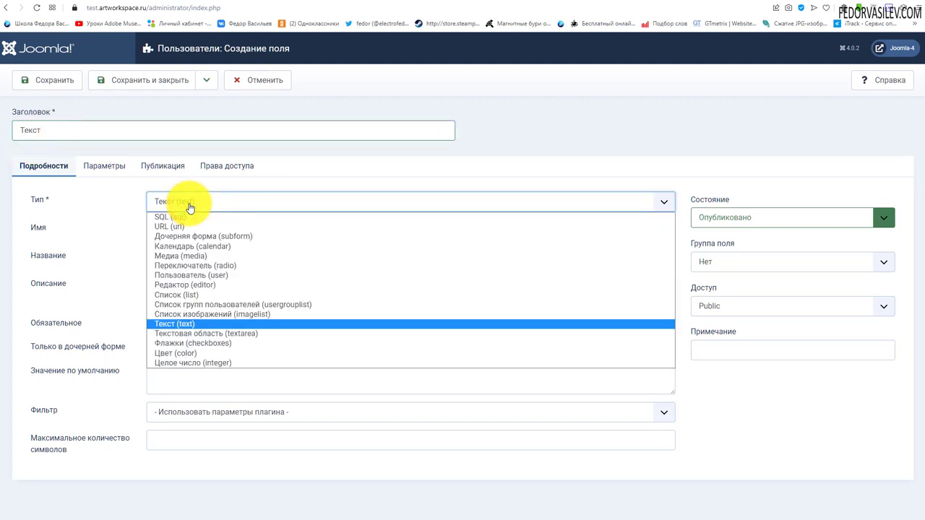
pyautogui.click(242, 337)
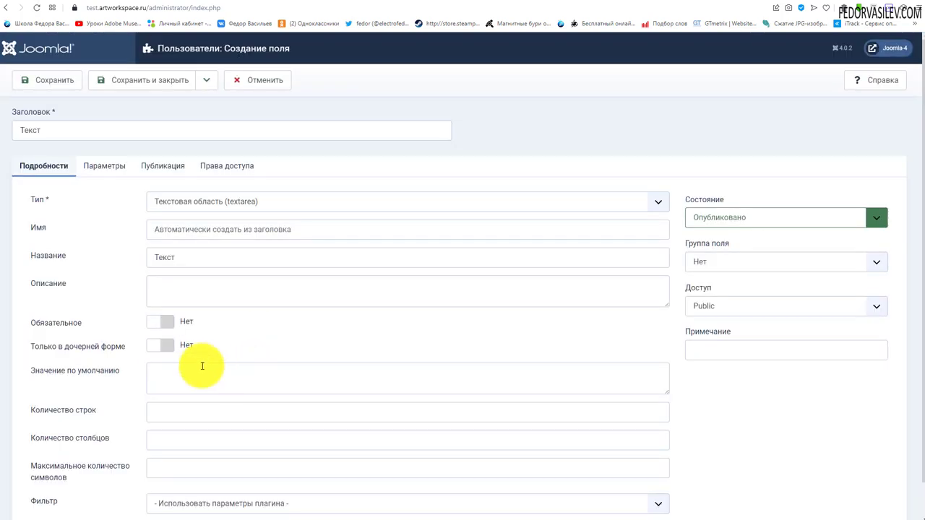
pyautogui.scroll(-1, 25, 320)
pyautogui.scroll(1, 392, 419)
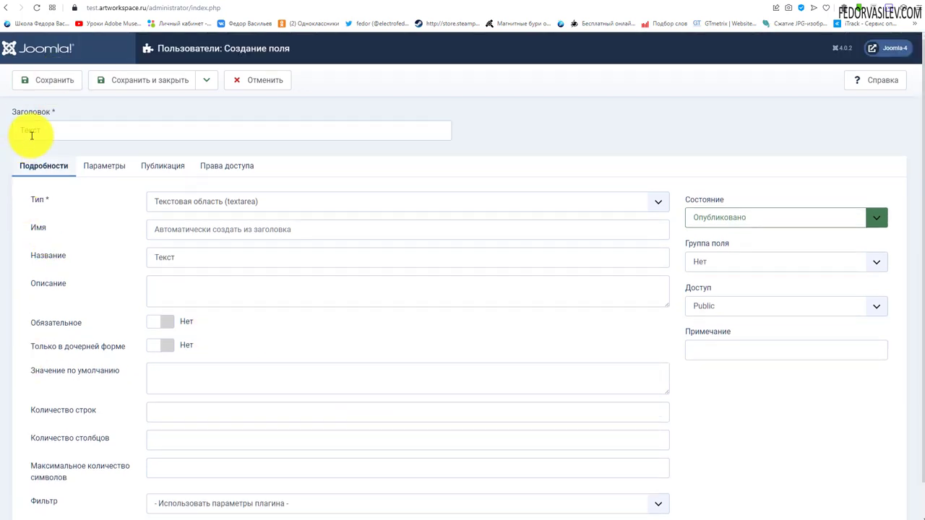
pyautogui.click(177, 208)
pyautogui.click(132, 208)
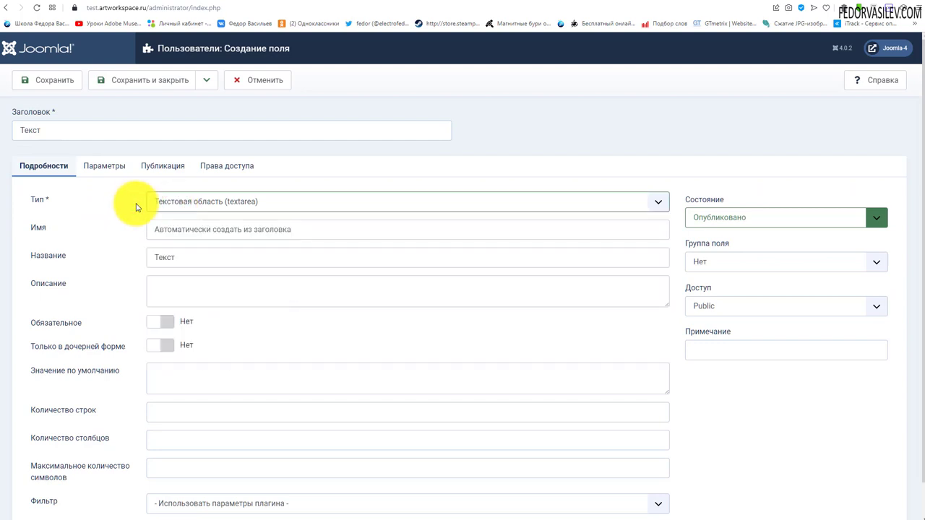
pyautogui.click(166, 205)
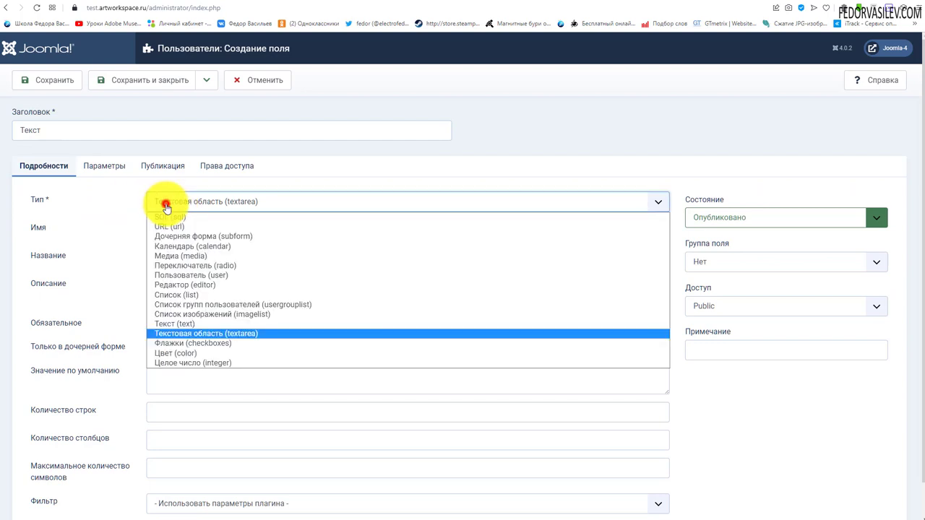
pyautogui.click(92, 204)
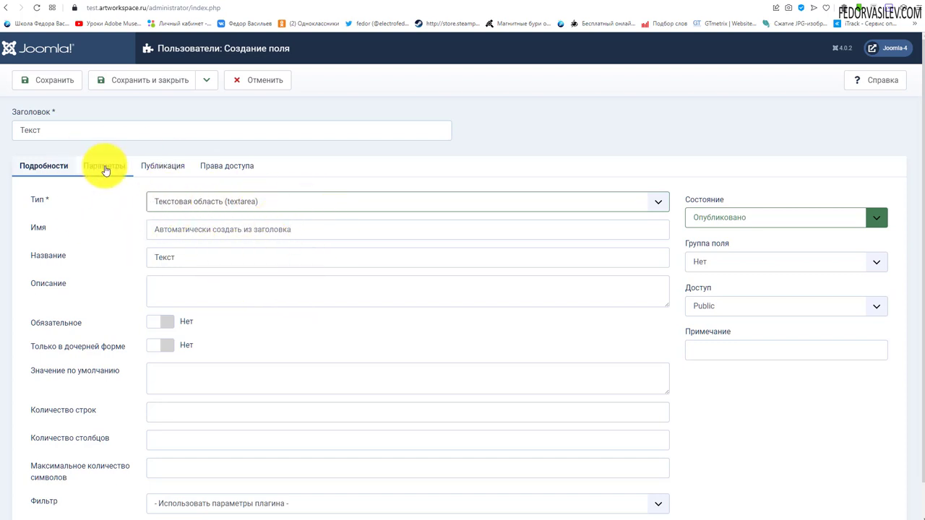
# - Save the new "Текст" field and close it after trying to change its type
pyautogui.click(28, 79)
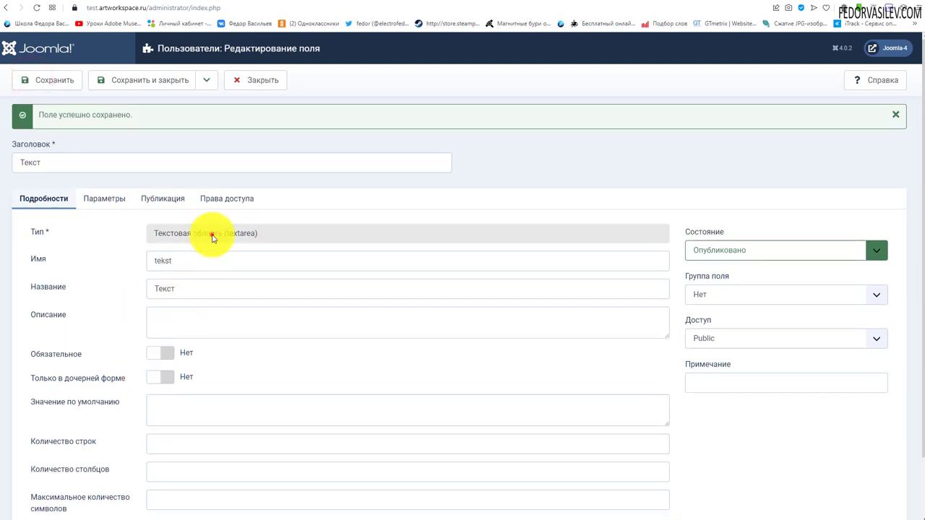
pyautogui.click(210, 234)
pyautogui.click(244, 238)
pyautogui.click(334, 235)
pyautogui.click(192, 239)
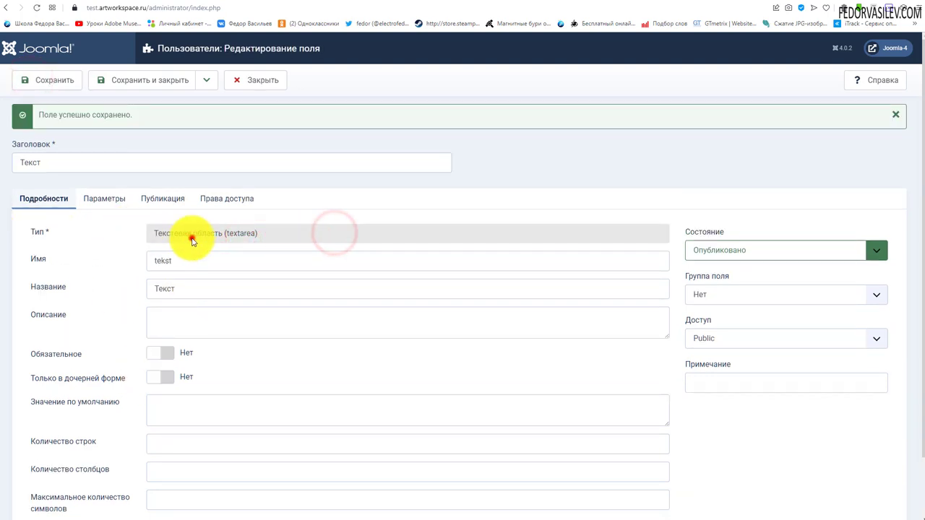
pyautogui.click(238, 78)
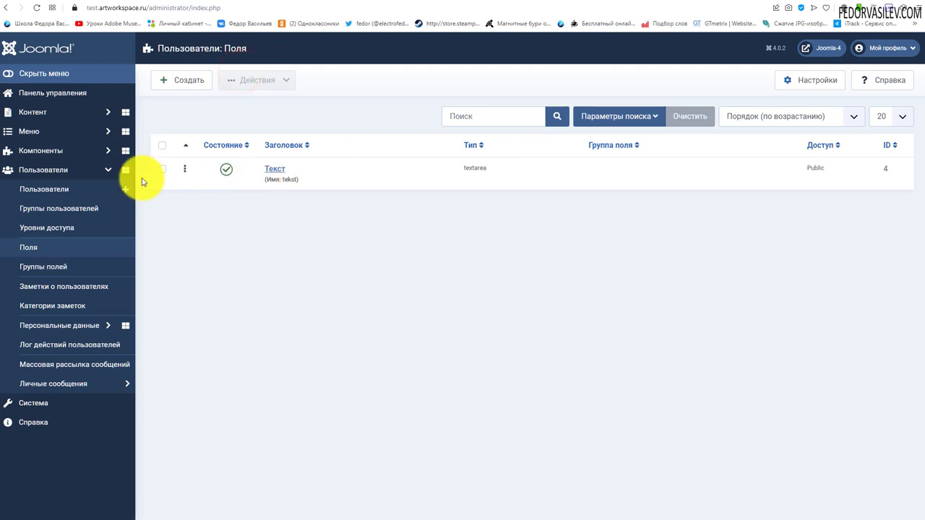
pyautogui.click(161, 169)
pyautogui.click(262, 78)
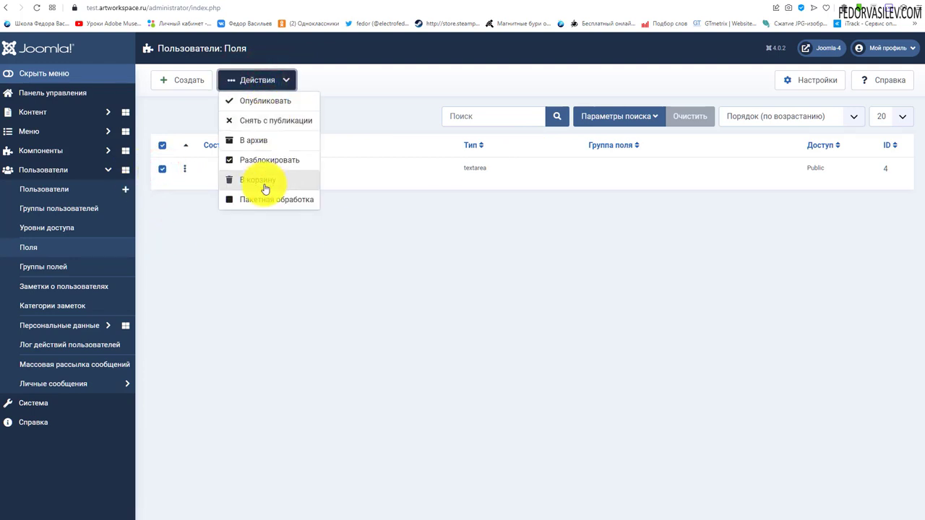
pyautogui.click(454, 331)
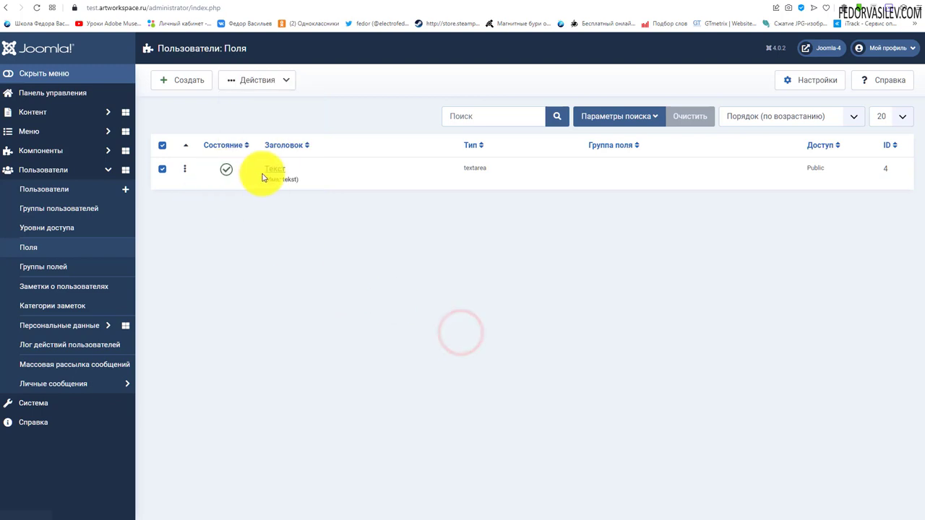
# - Reopen the "Текст" field, set its description to "Заполните это поле", and check its name and title
pyautogui.click(273, 168)
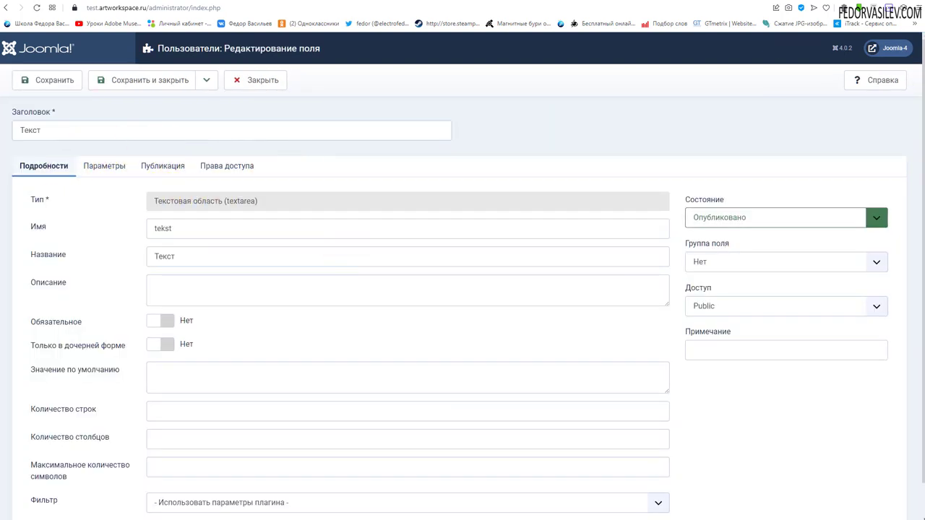
pyautogui.moveTo(181, 228); pyautogui.dragTo(110, 236)
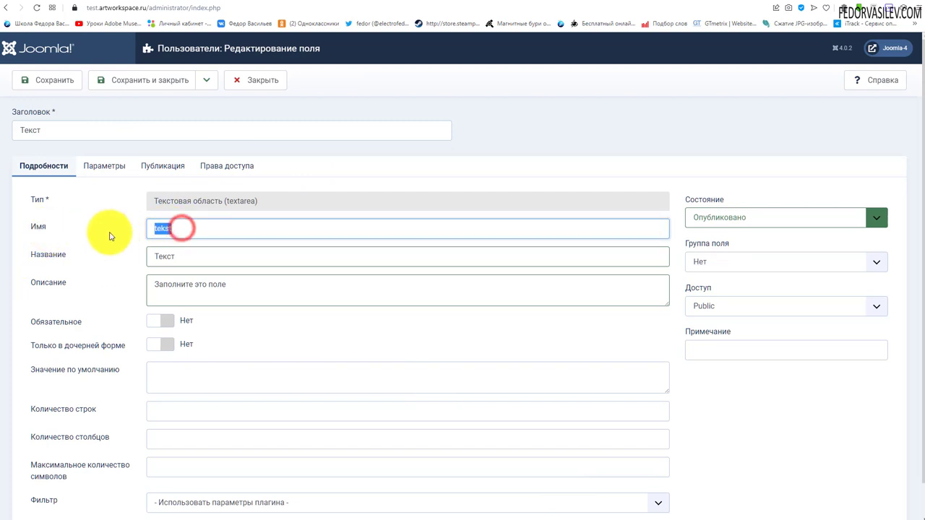
pyautogui.click(108, 231)
pyautogui.moveTo(50, 130); pyautogui.dragTo(10, 134)
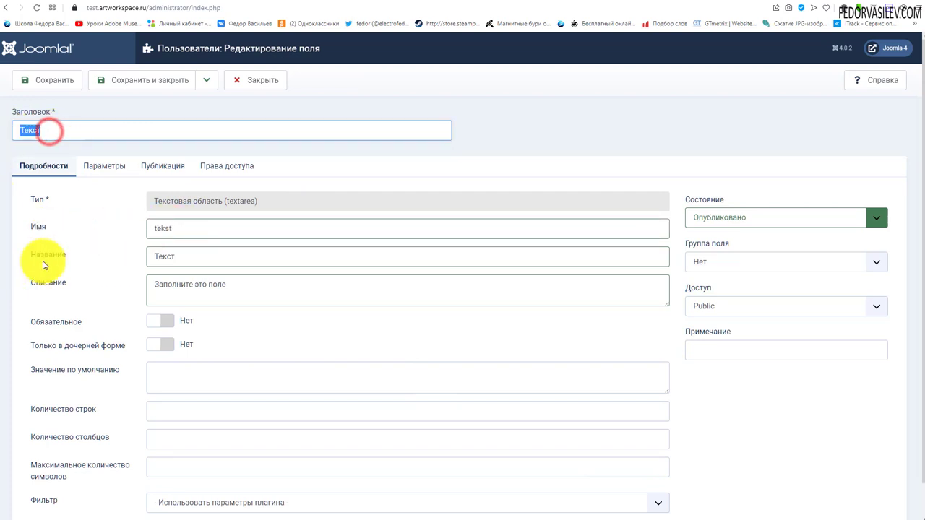
# - Check the field's title and description, and make the field mandatory by setting Обязательное to Да
pyautogui.moveTo(177, 256); pyautogui.dragTo(51, 291)
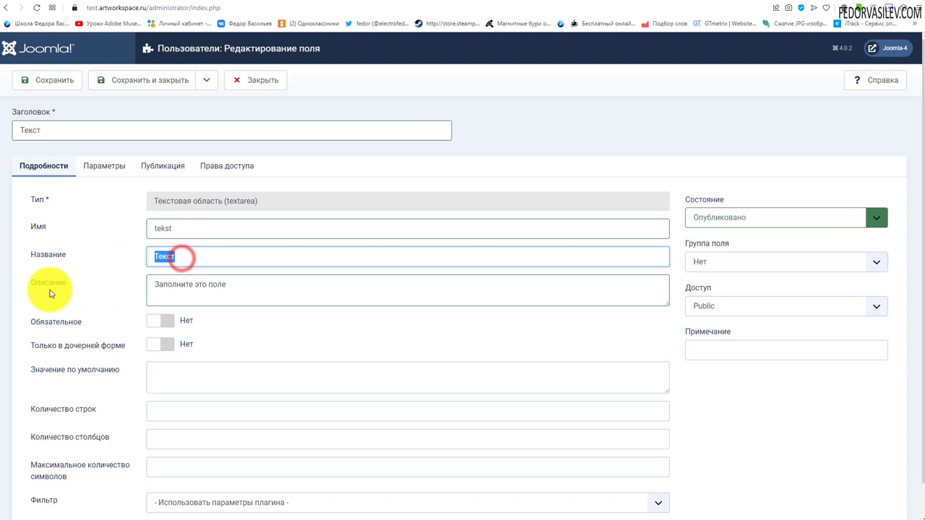
pyautogui.click(232, 289)
pyautogui.moveTo(249, 286); pyautogui.dragTo(120, 295)
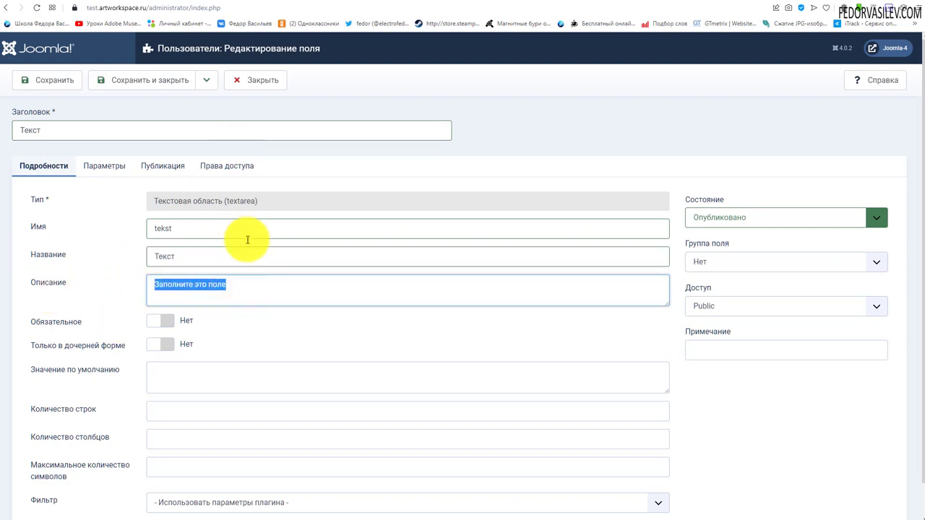
pyautogui.scroll(-1, 242, 249)
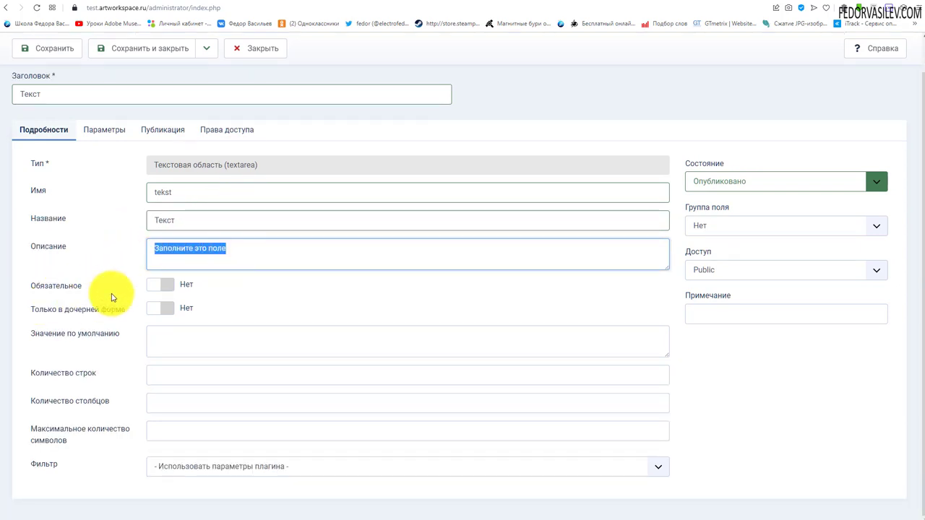
pyautogui.click(162, 286)
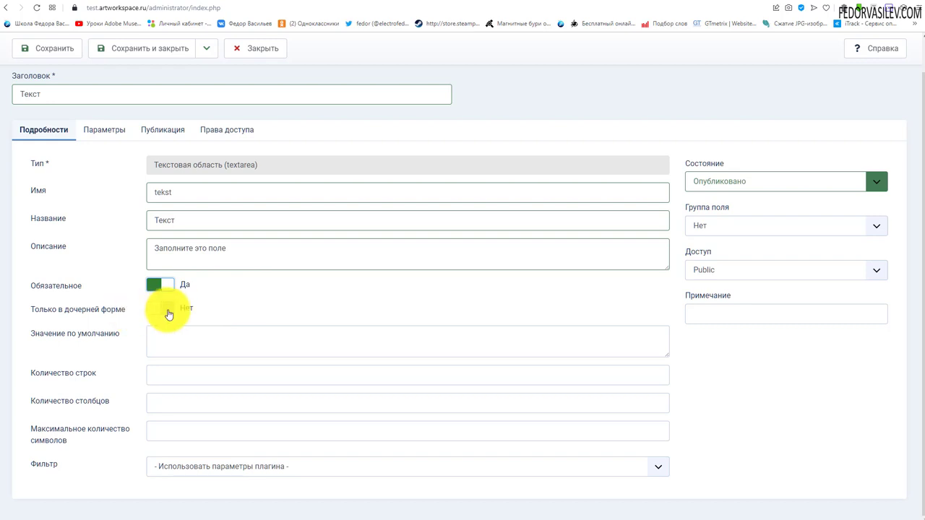
# - Examine the field's default value, row count, column count, maximum character count and filter settings
pyautogui.click(163, 334)
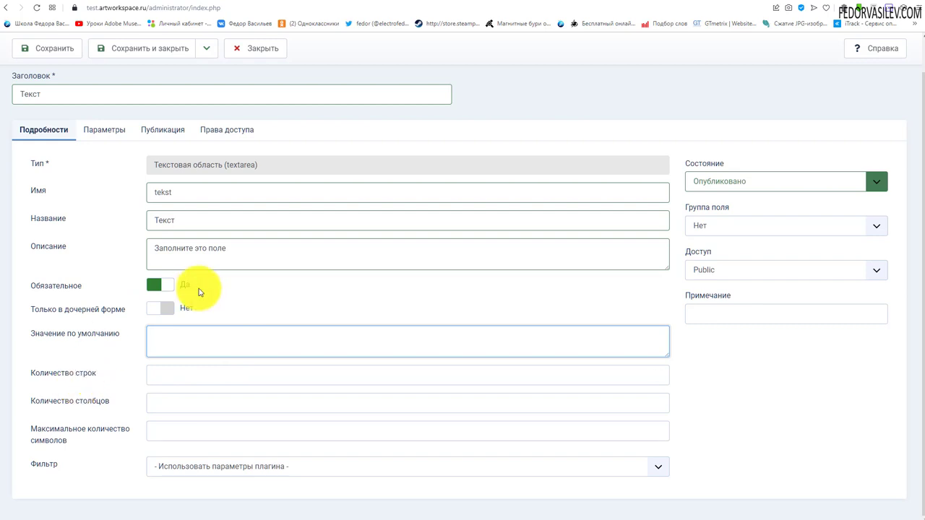
pyautogui.click(164, 377)
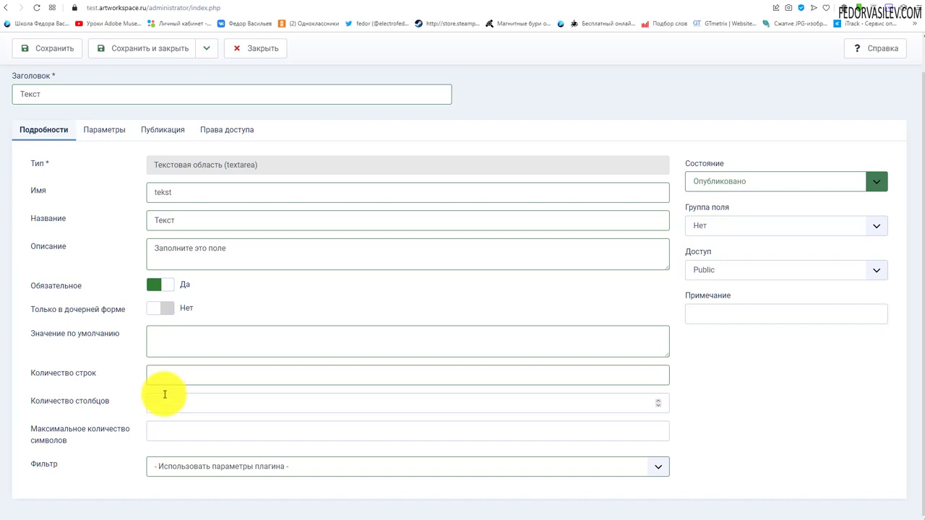
pyautogui.click(154, 402)
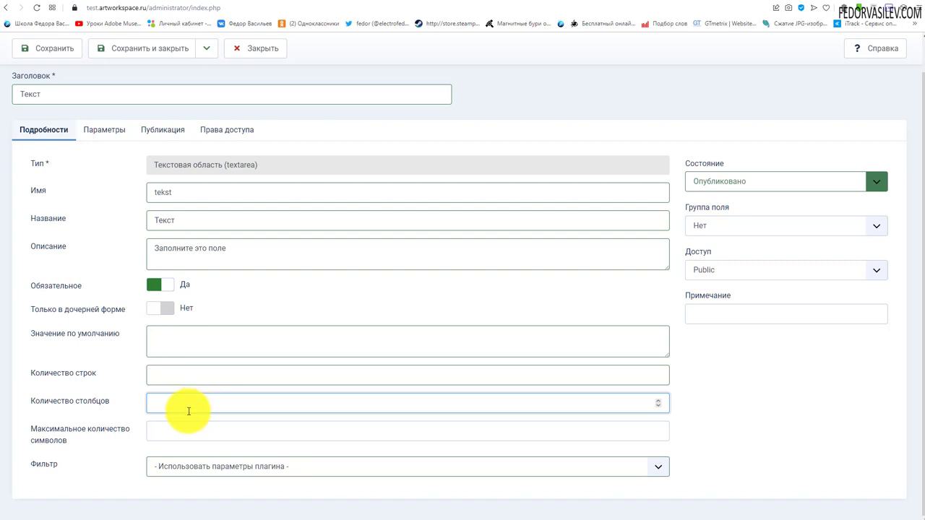
pyautogui.click(175, 435)
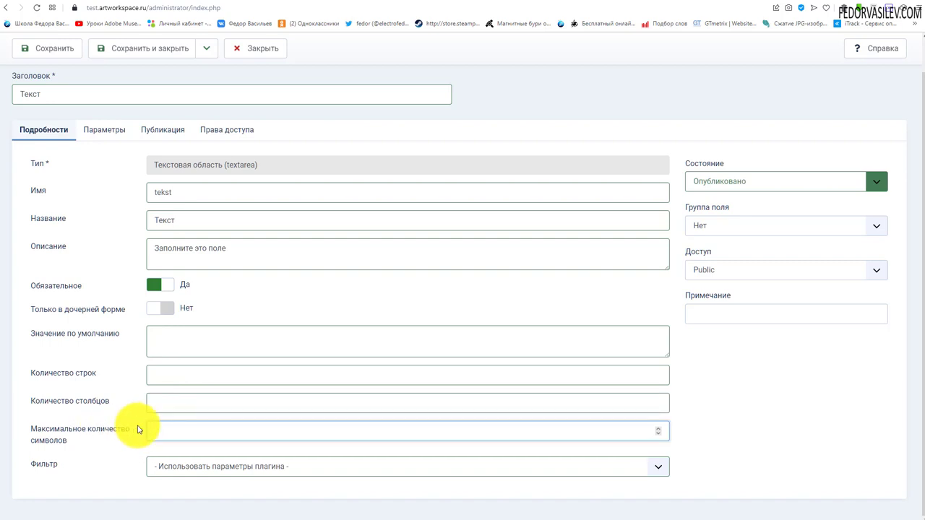
pyautogui.click(199, 472)
pyautogui.click(90, 460)
# - Try the Безопасный HTML filter on the field, followed by the Телефон filter
pyautogui.click(186, 473)
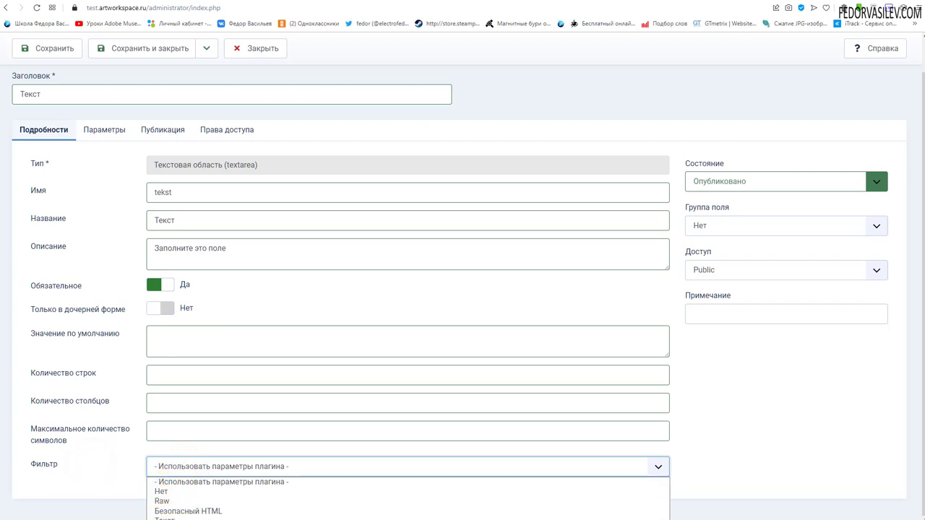
pyautogui.click(190, 512)
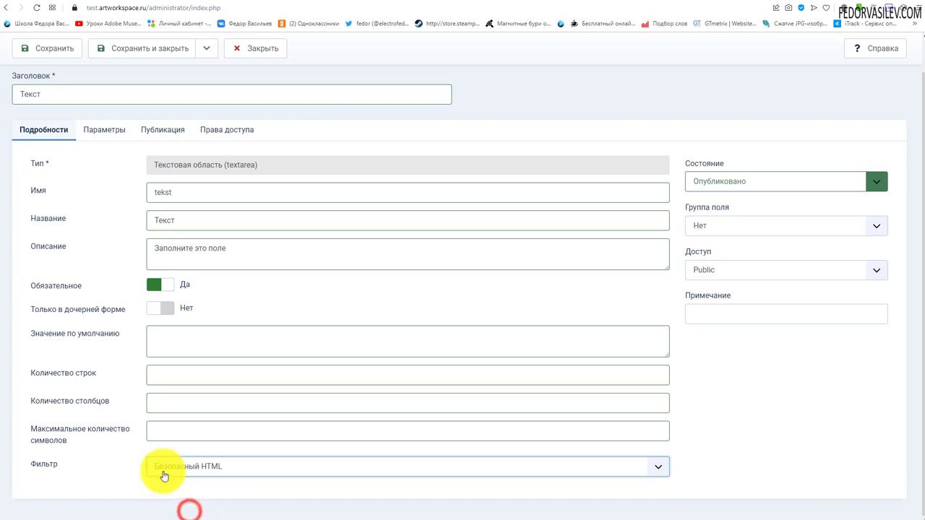
pyautogui.click(167, 471)
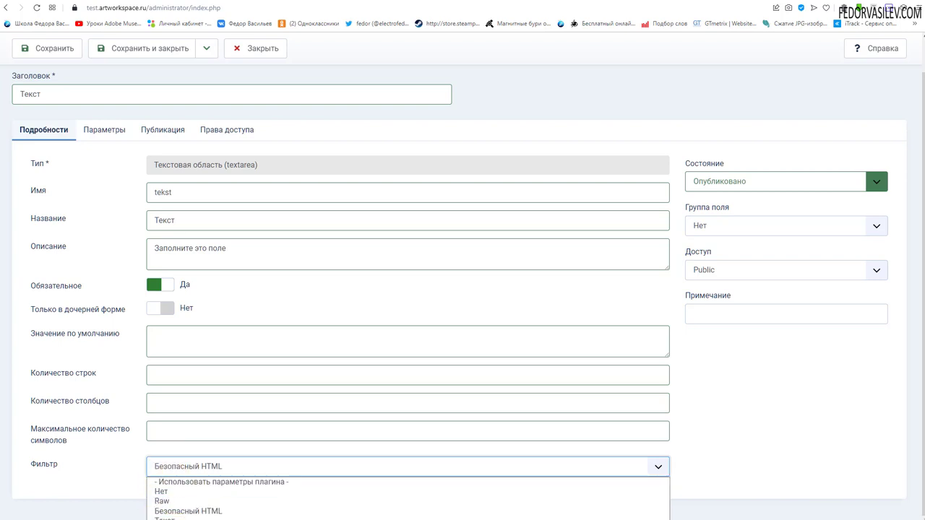
pyautogui.click(174, 519)
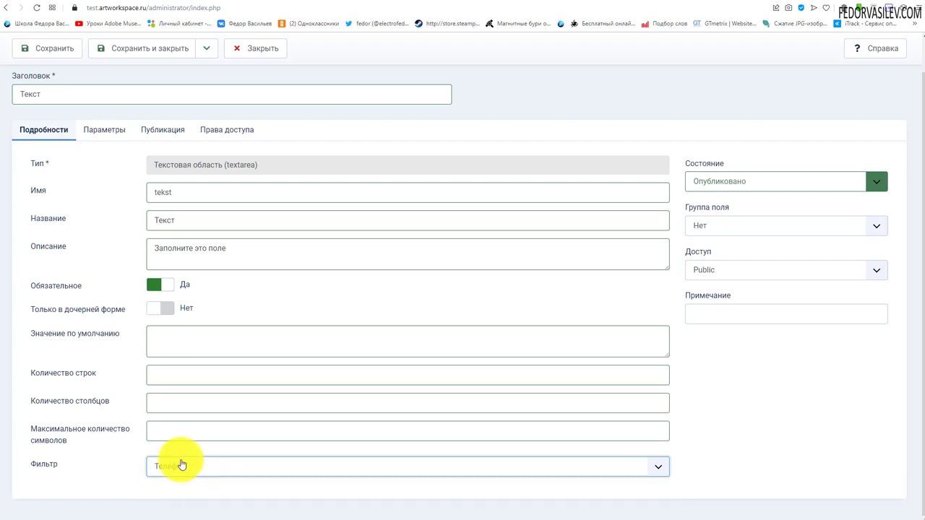
# - Examine the filter options available for the text area field
pyautogui.click(181, 467)
pyautogui.click(111, 474)
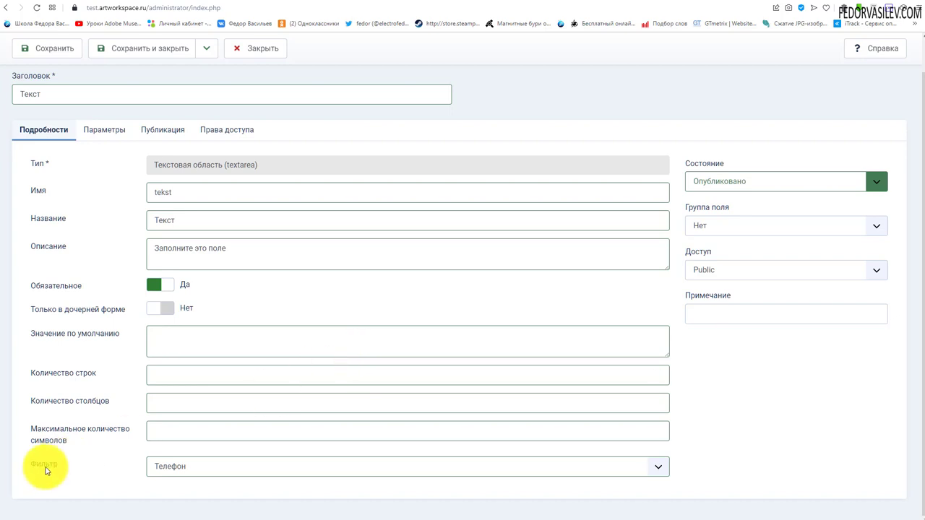
pyautogui.click(179, 467)
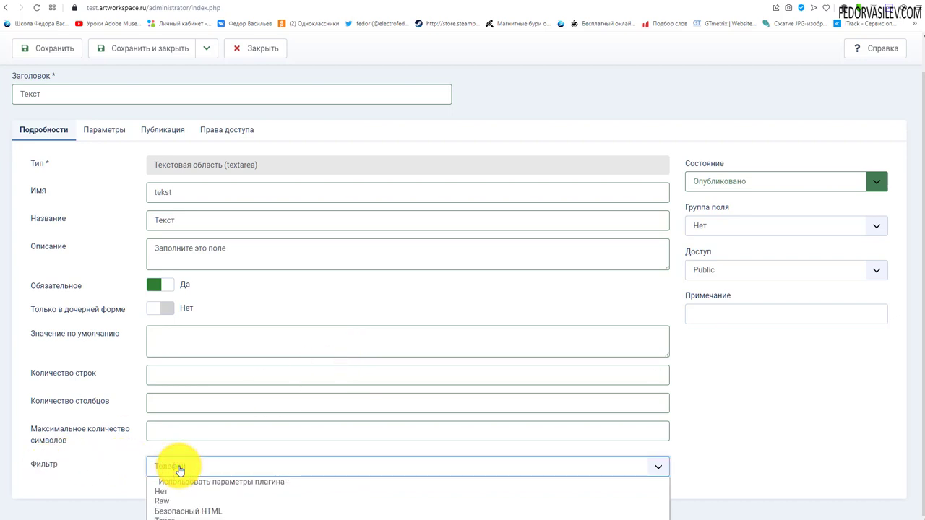
pyautogui.click(120, 466)
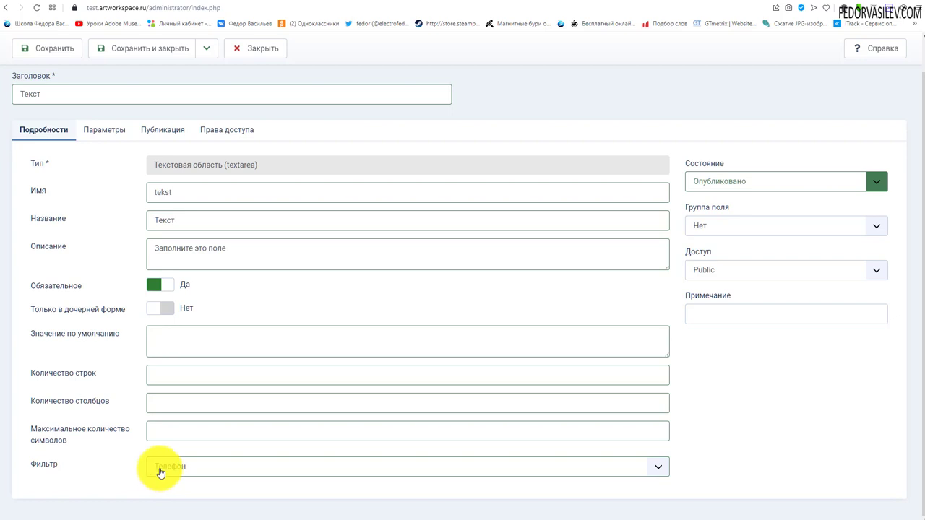
pyautogui.click(154, 470)
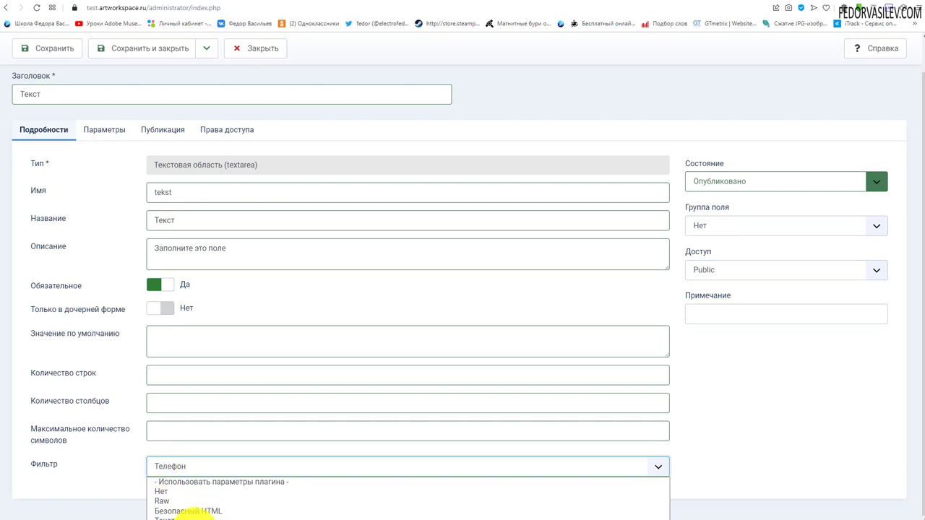
pyautogui.click(118, 472)
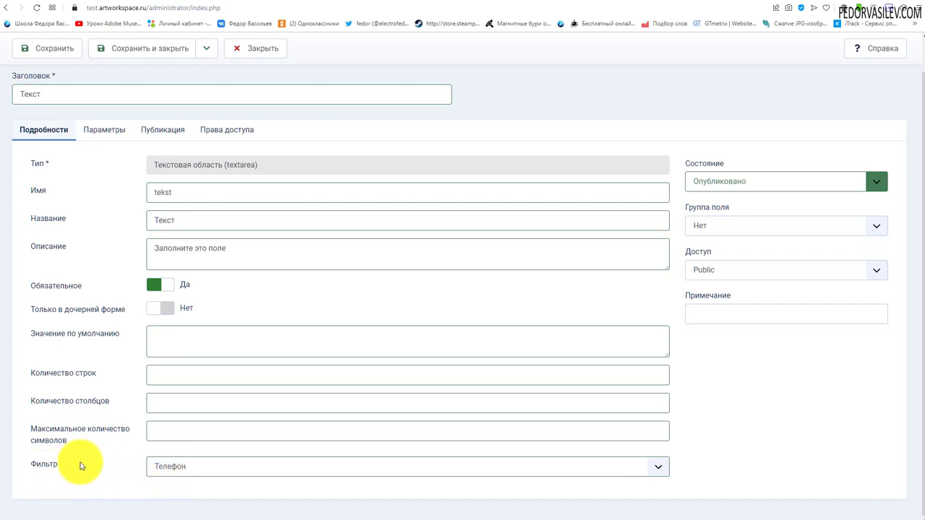
pyautogui.scroll(1, 154, 454)
pyautogui.scroll(-1, 144, 405)
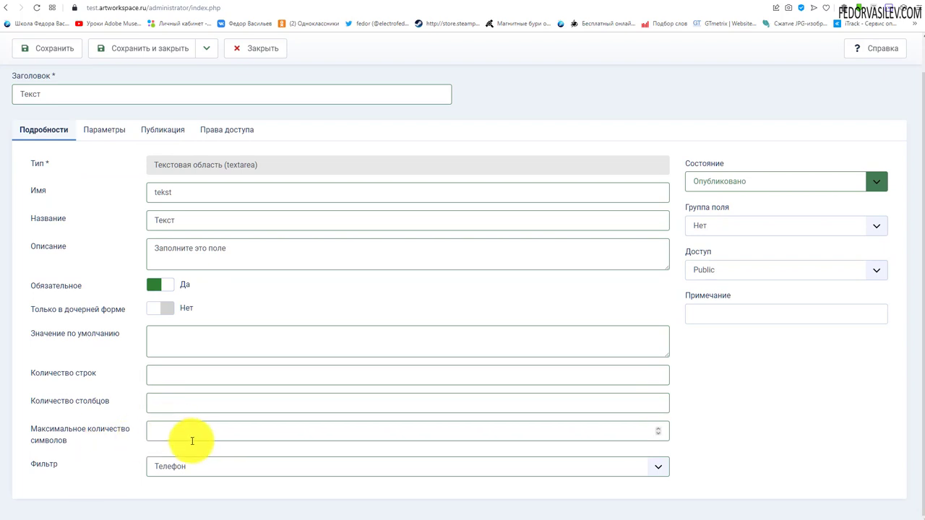
# - Return the field's filter to "- Использовать параметры плагина -"
pyautogui.click(168, 466)
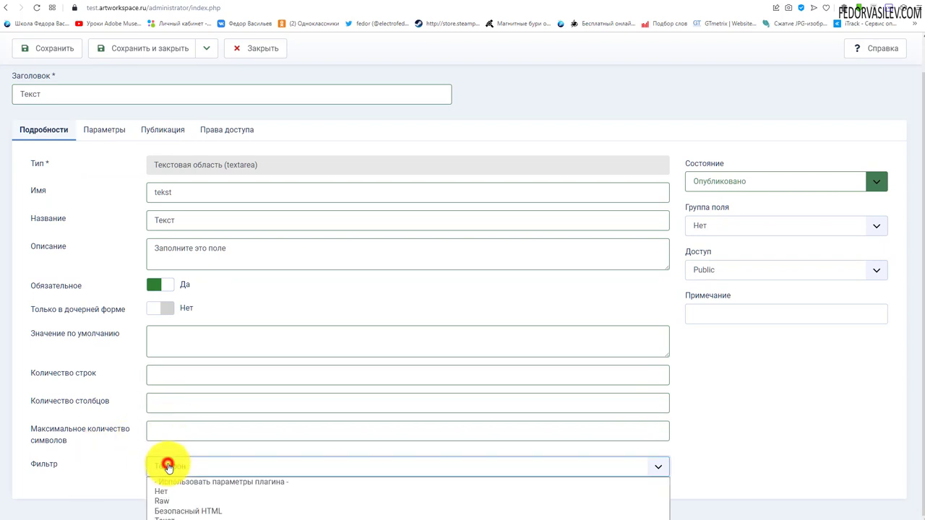
pyautogui.click(217, 481)
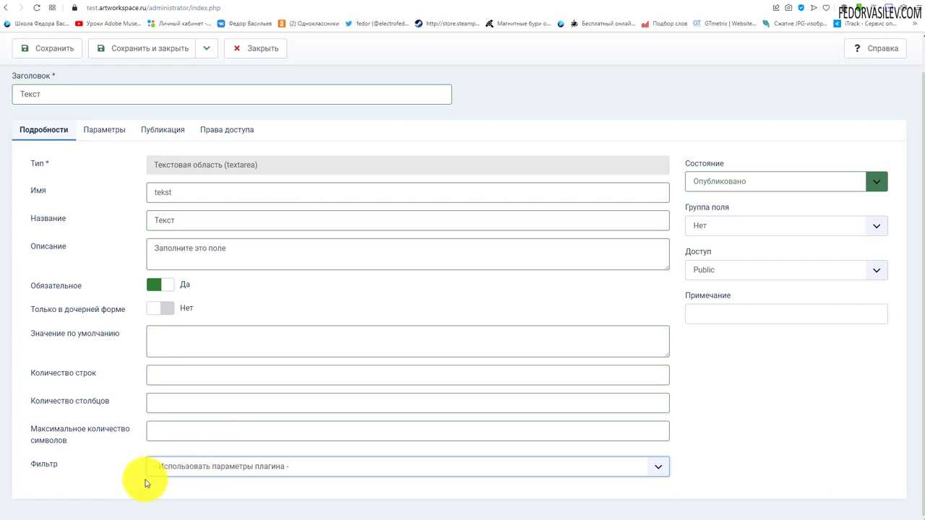
pyautogui.click(165, 467)
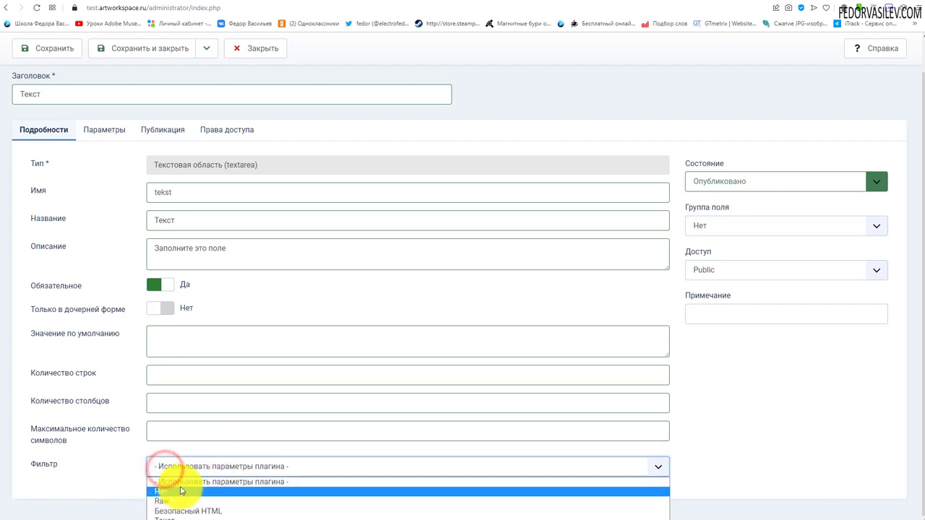
pyautogui.click(136, 470)
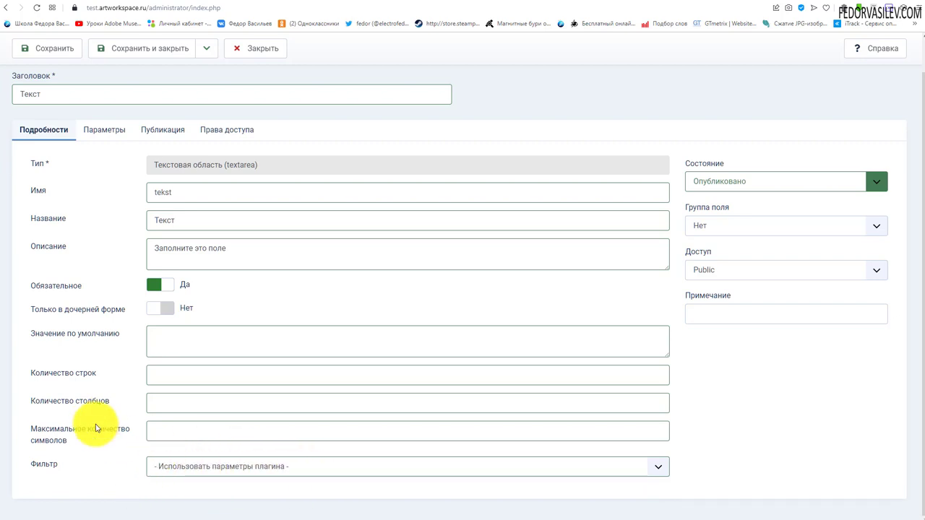
# - Filter the enabled plugins by the fields type and open the "Поля - Текстовая область" plugin
pyautogui.scroll(1, 99, 413)
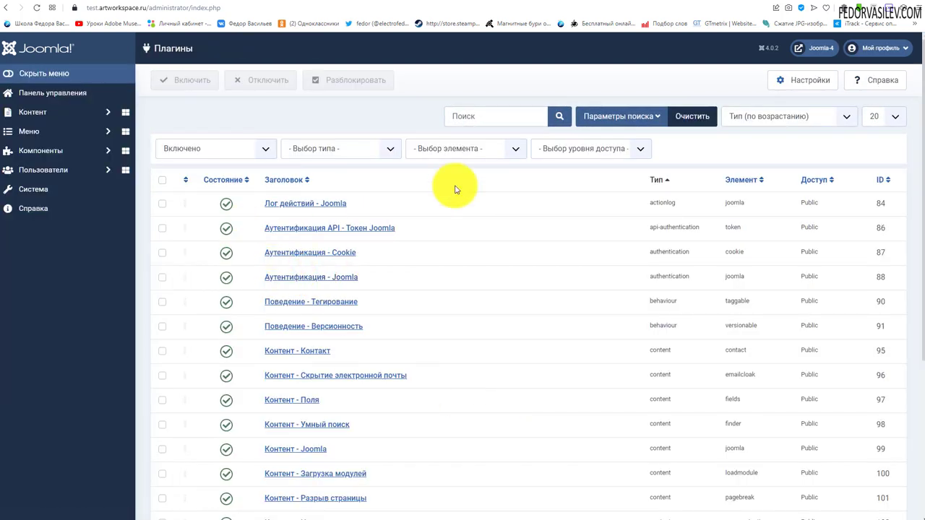
pyautogui.click(357, 151)
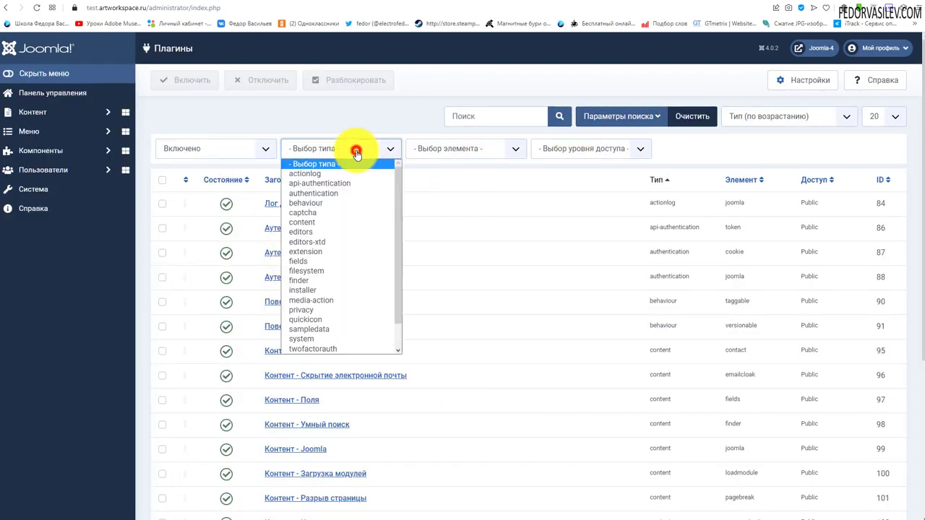
pyautogui.click(317, 262)
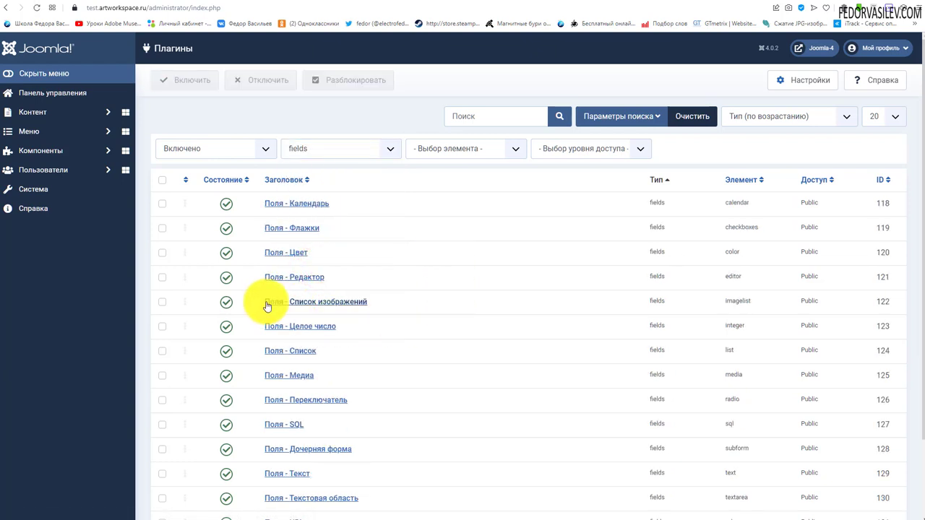
pyautogui.scroll(-3, 234, 195)
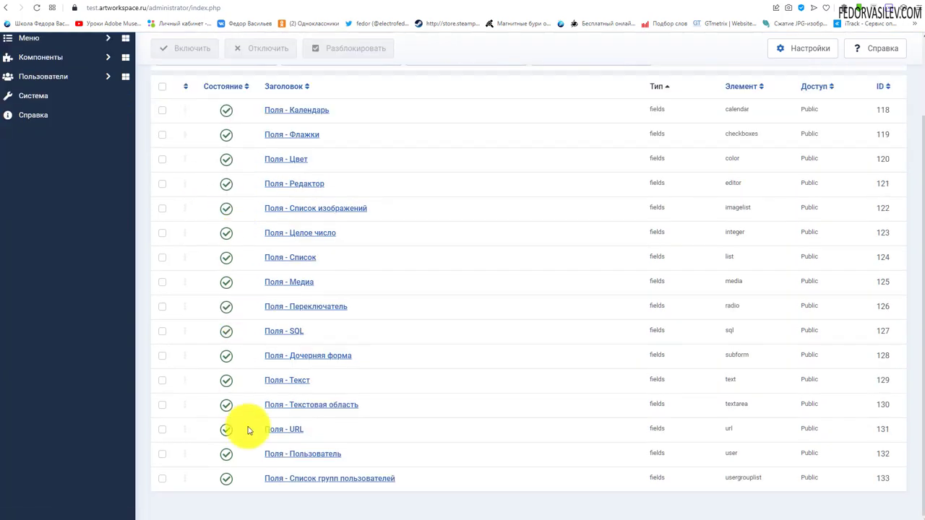
pyautogui.scroll(2, 357, 443)
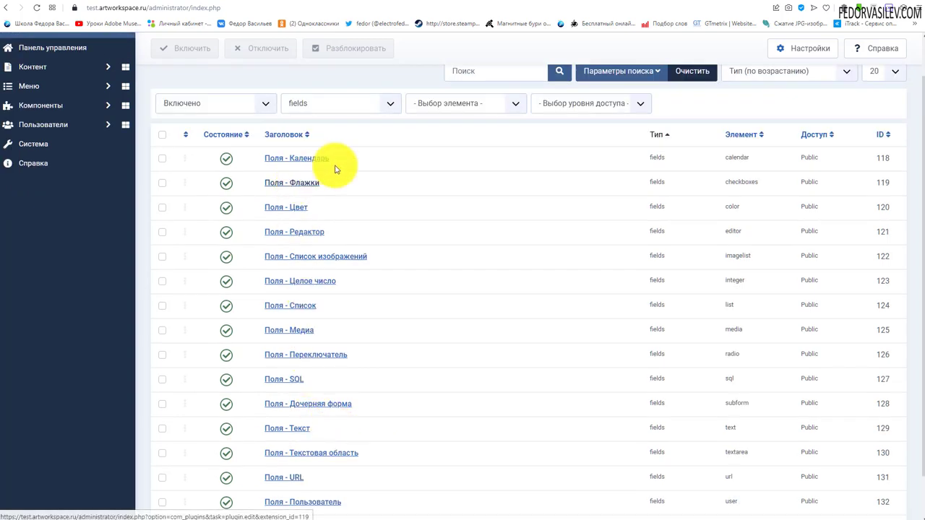
pyautogui.scroll(-1, 532, 203)
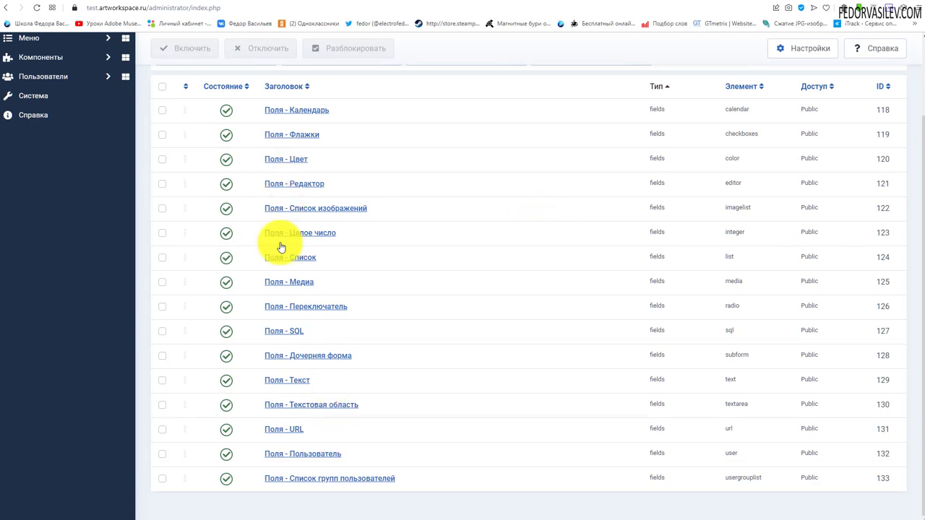
pyautogui.click(310, 405)
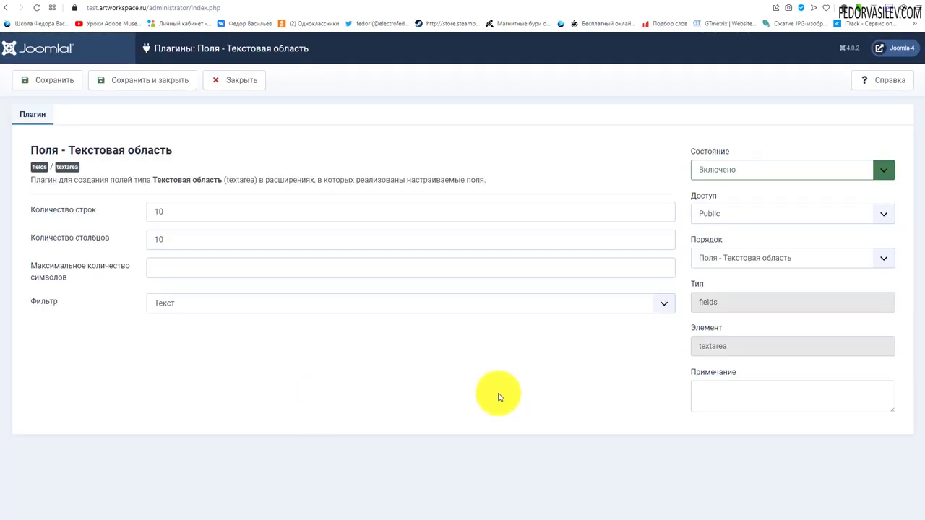
# - Examine the plugin's row count, maximum character count and filter options
pyautogui.click(222, 216)
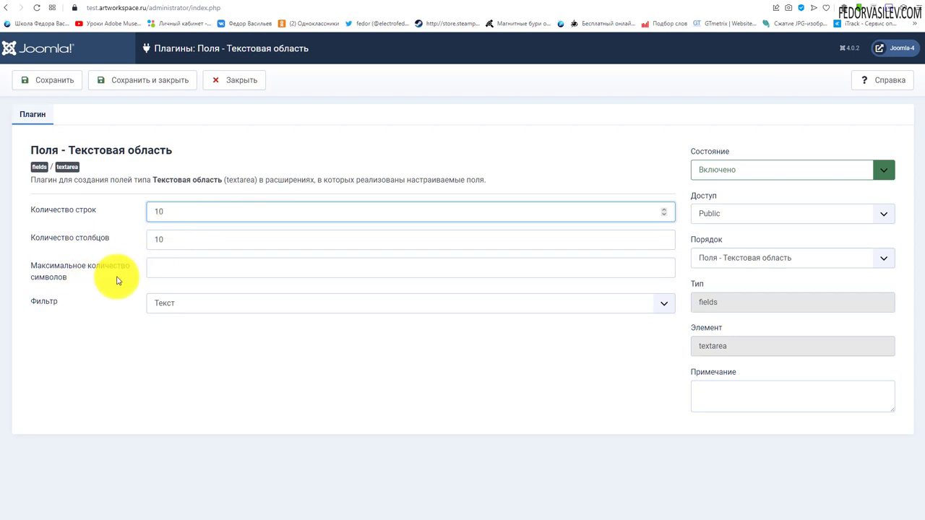
pyautogui.click(164, 271)
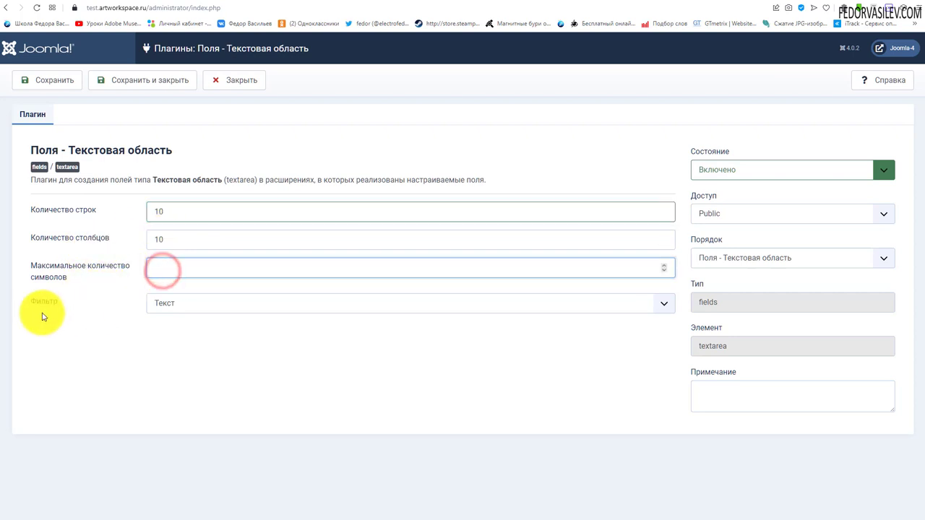
pyautogui.click(186, 298)
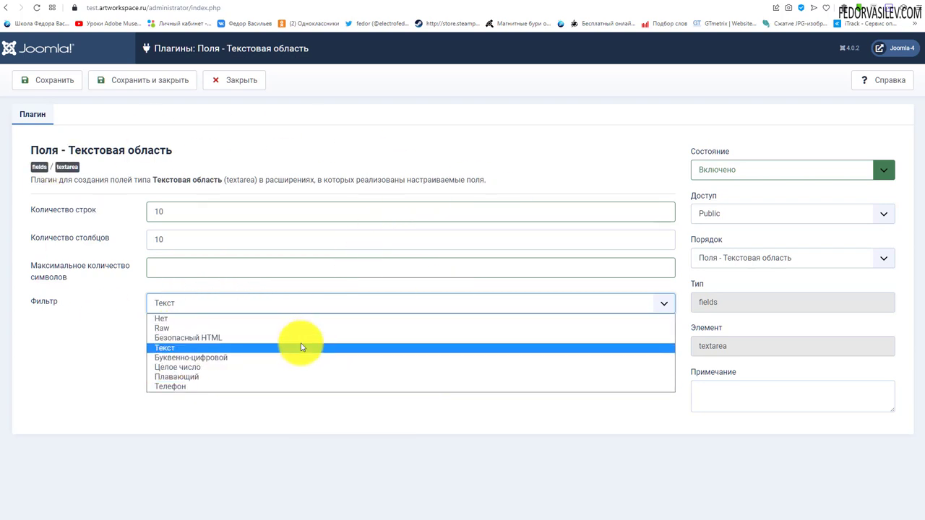
pyautogui.click(109, 353)
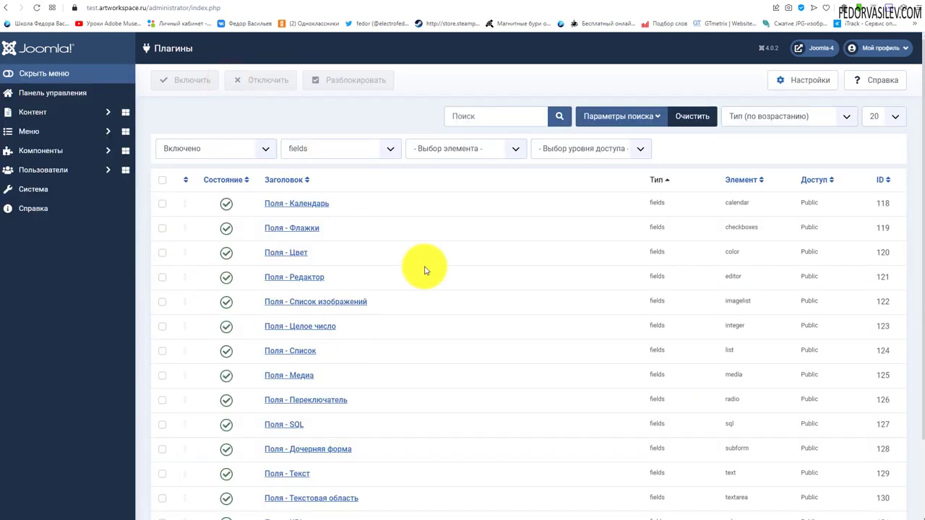
# - Go to the custom user fields list and open the "Текст" field for editing
pyautogui.click(41, 169)
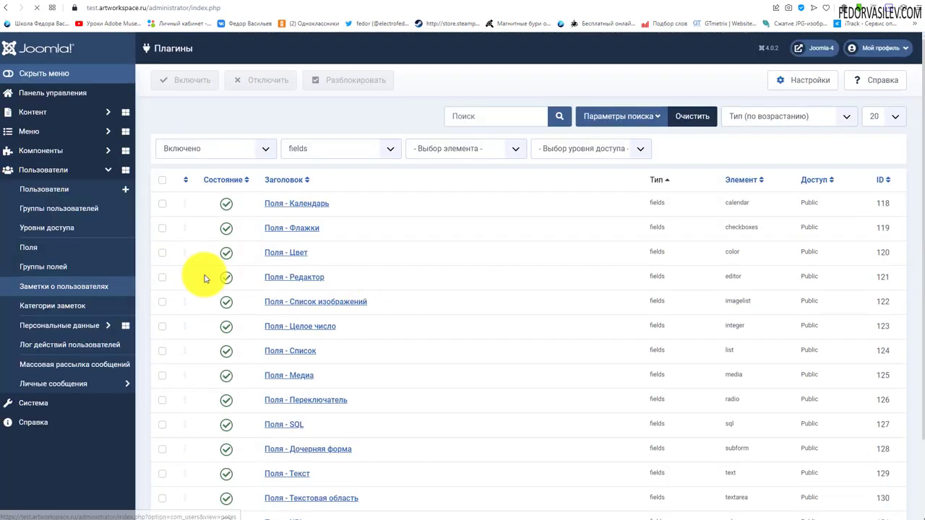
pyautogui.click(28, 247)
pyautogui.click(276, 172)
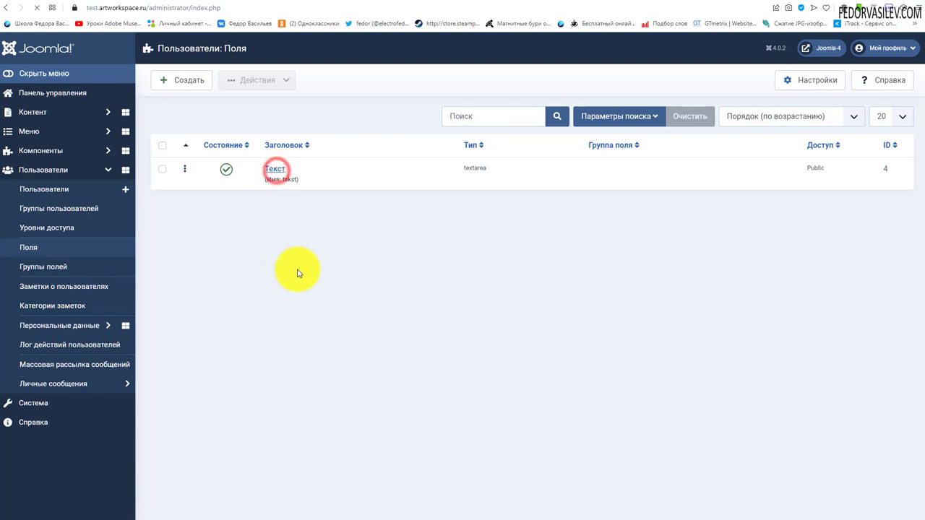
# - Examine the filter options in the "Текст" field's details
pyautogui.scroll(-1, 307, 284)
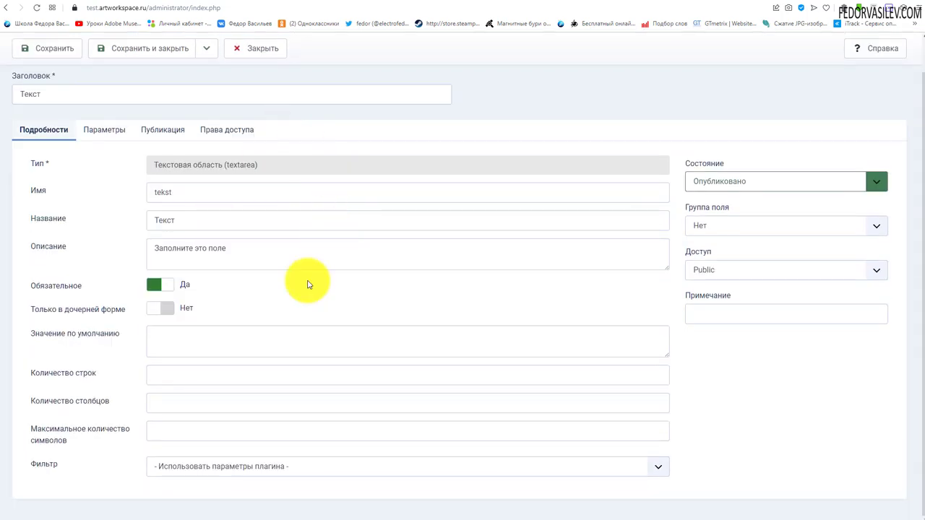
pyautogui.click(195, 466)
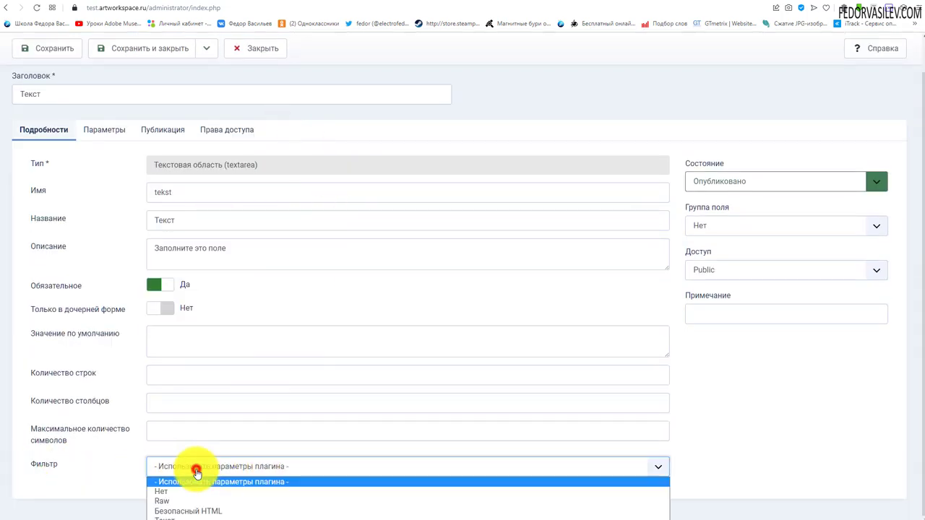
pyautogui.click(101, 473)
pyautogui.scroll(1, 69, 462)
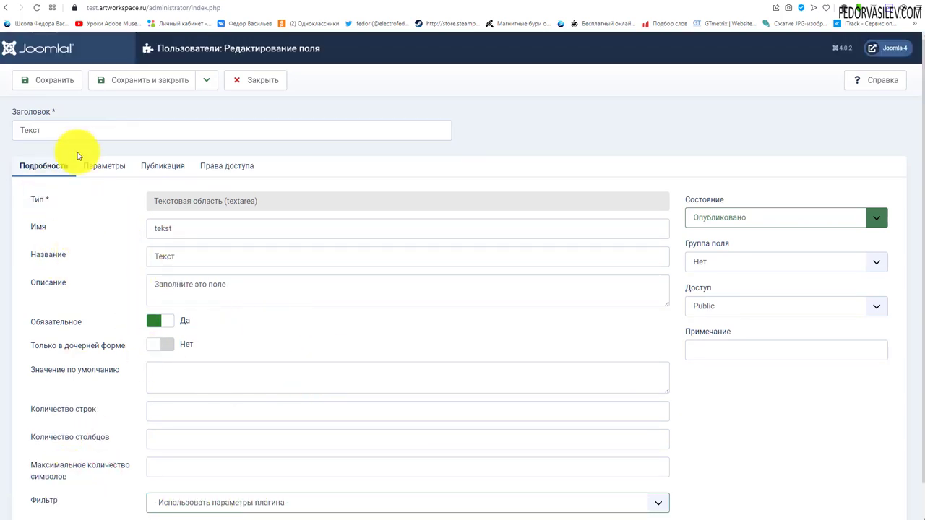
# - Paste "Заполните это поле" as the field's placeholder attribute, and save and close the field
pyautogui.click(104, 166)
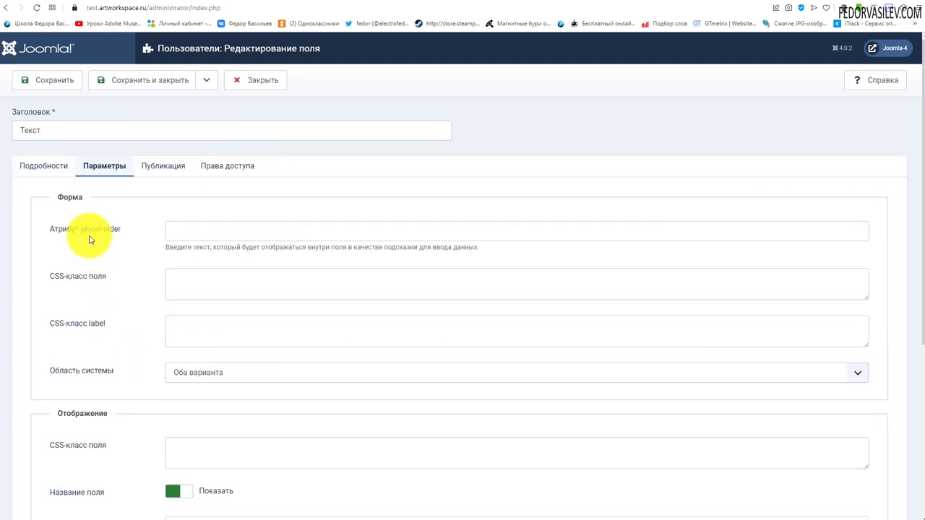
pyautogui.rightClick(211, 234)
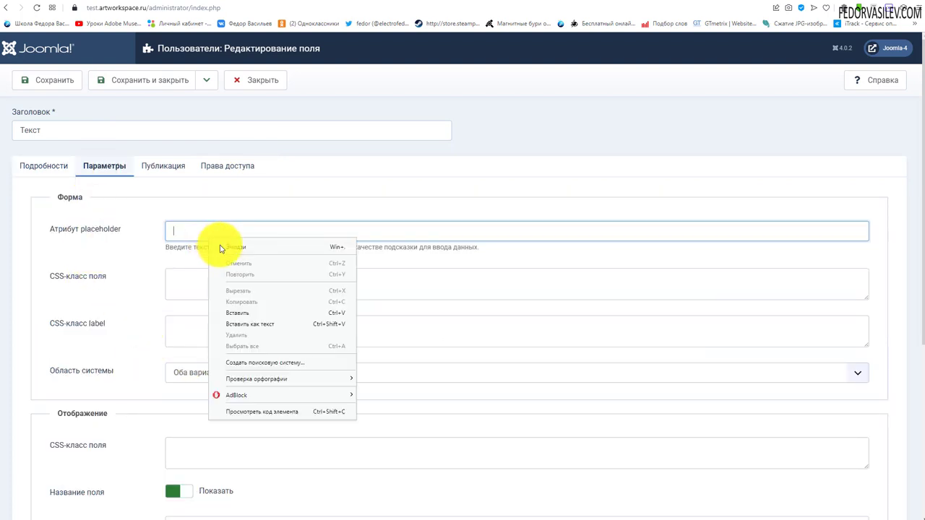
pyautogui.click(228, 314)
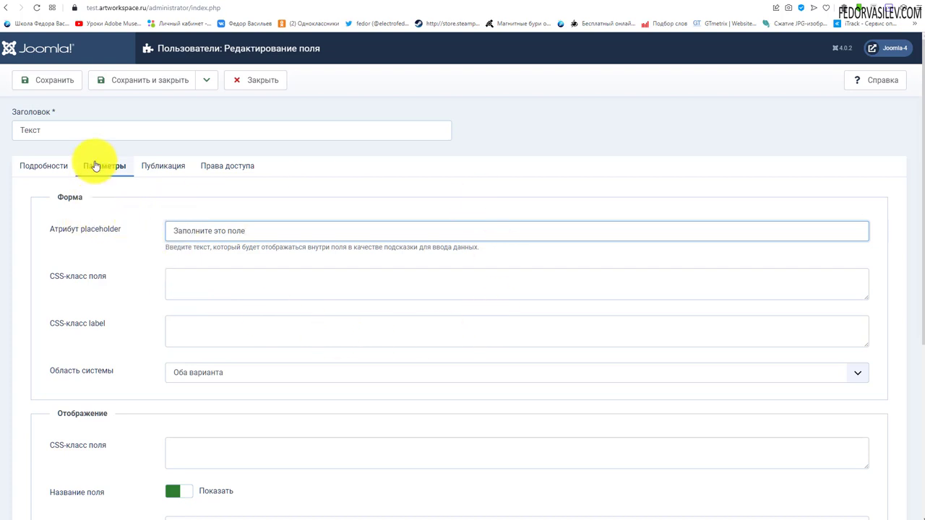
pyautogui.click(130, 81)
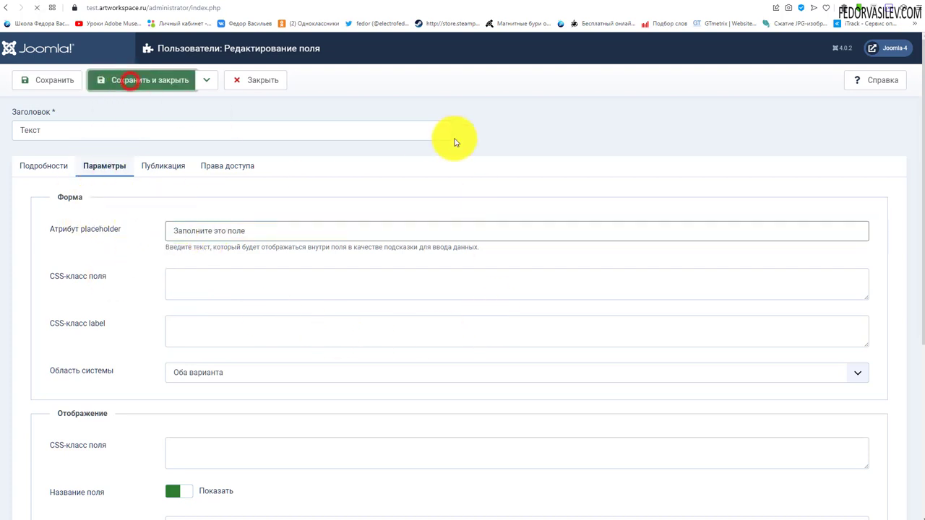
# - Reload the site's registration form and check the label, placeholder and hint of the "Текст" field
pyautogui.click(404, 0)
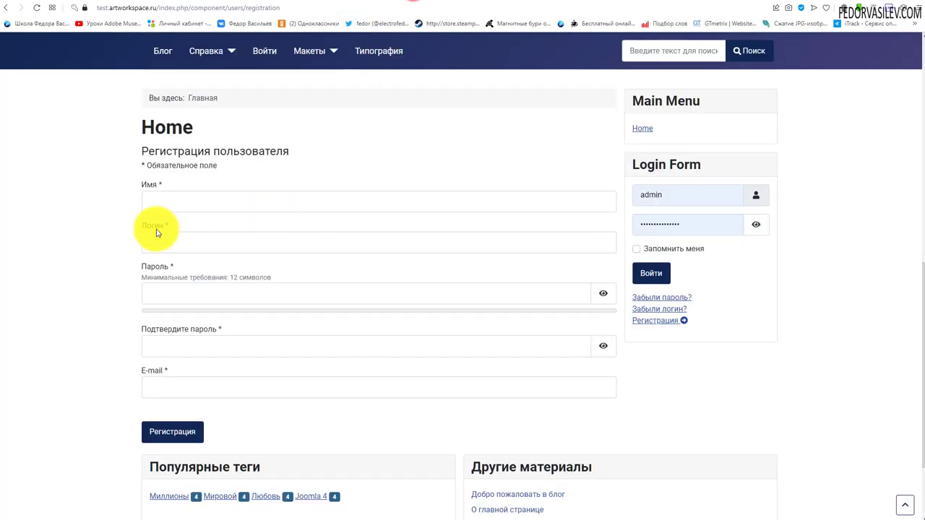
pyautogui.click(654, 320)
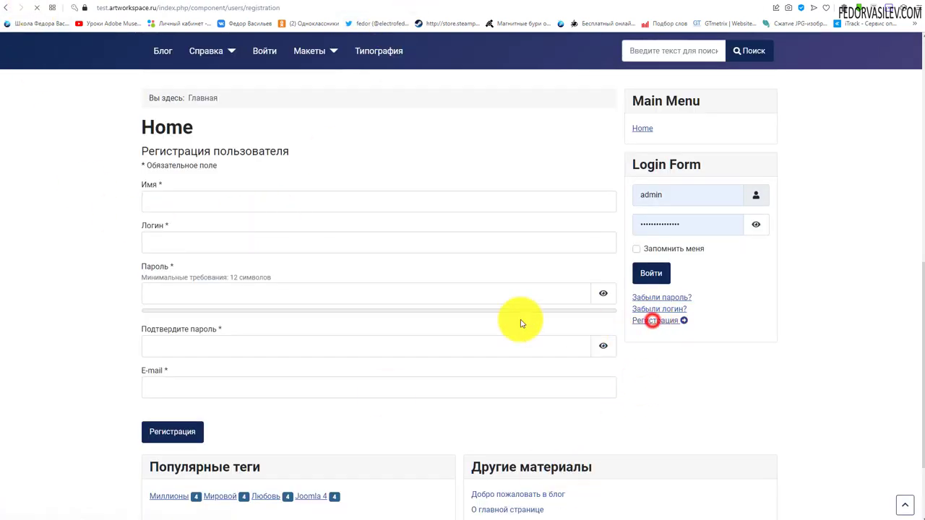
pyautogui.scroll(-8, 390, 260)
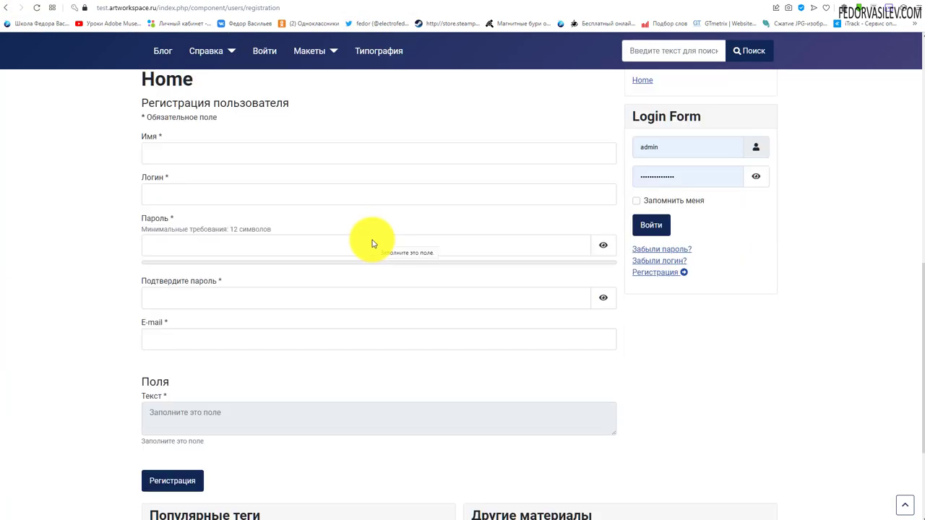
pyautogui.scroll(-2, 372, 243)
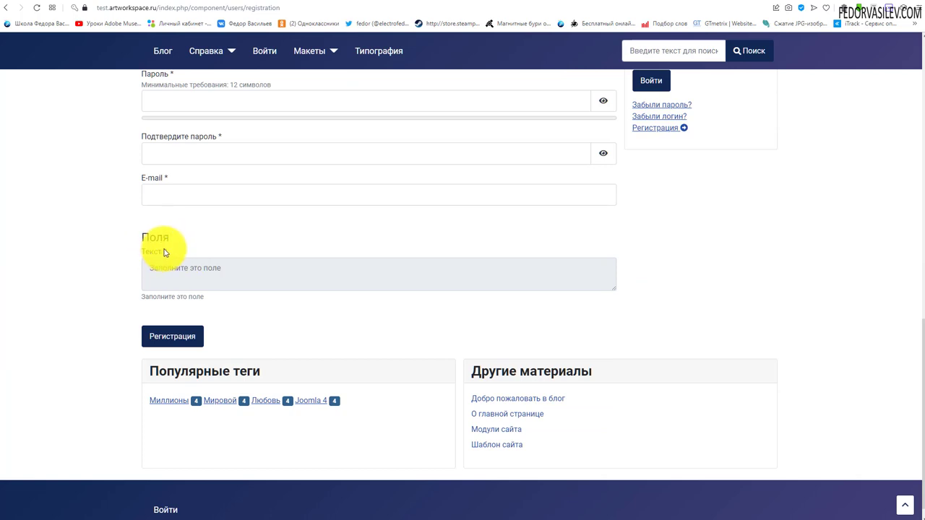
pyautogui.doubleClick(165, 252)
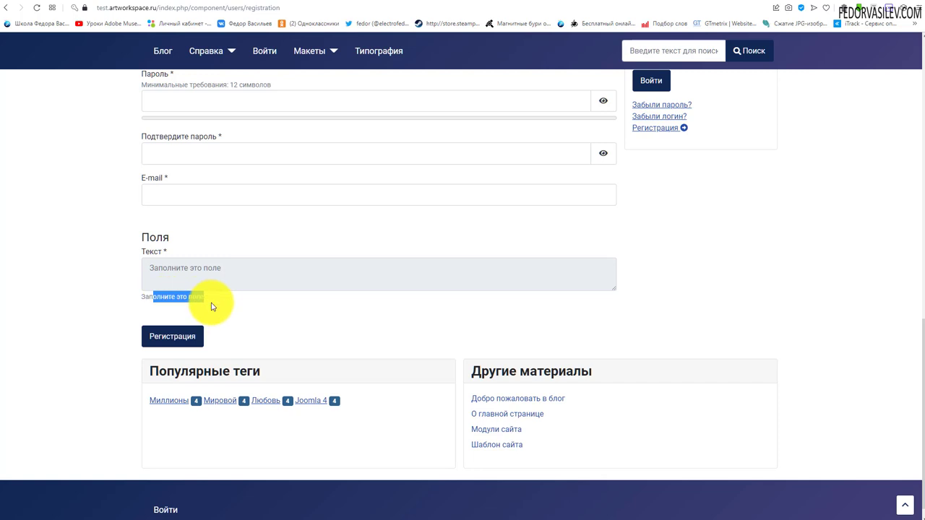
# - Reopen the "Текст" field in the admin panel and compare its description with the hint on the registration form
pyautogui.click(357, 18)
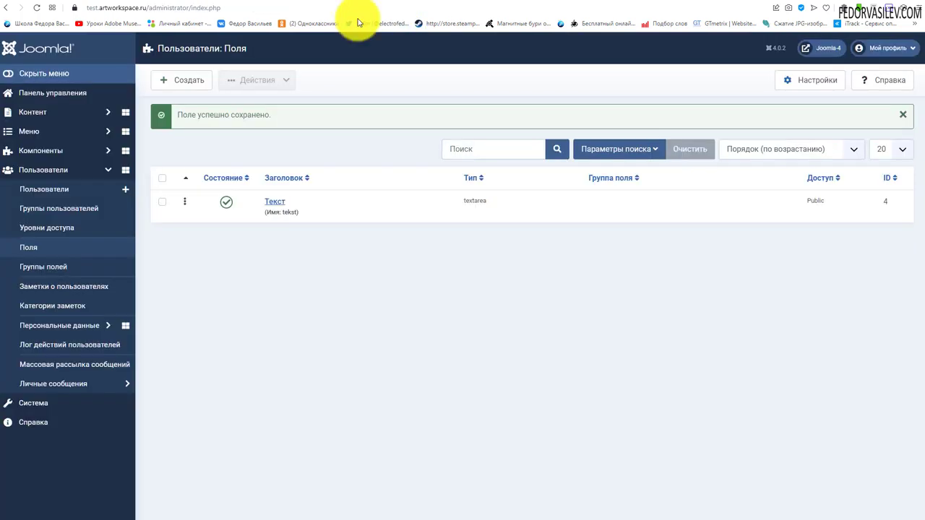
pyautogui.click(272, 208)
pyautogui.click(52, 170)
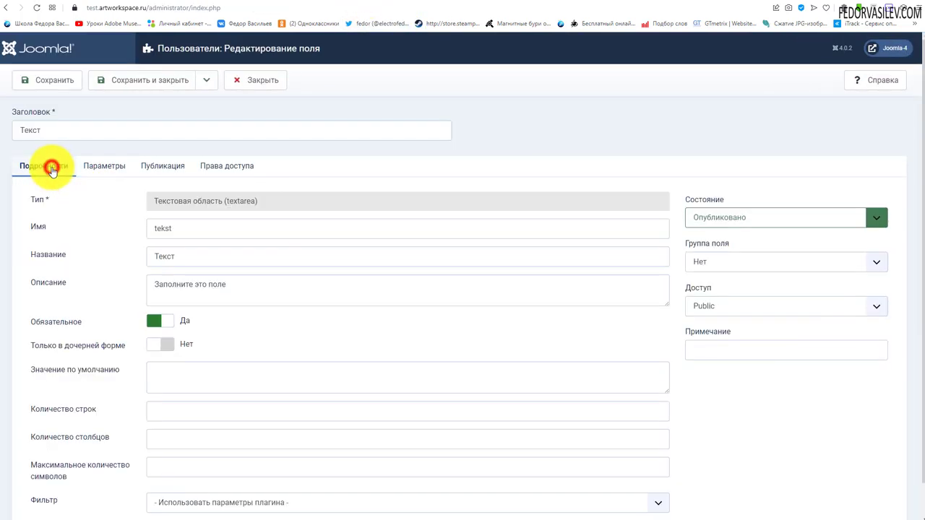
pyautogui.moveTo(252, 285); pyautogui.dragTo(135, 282)
pyautogui.click(378, 2)
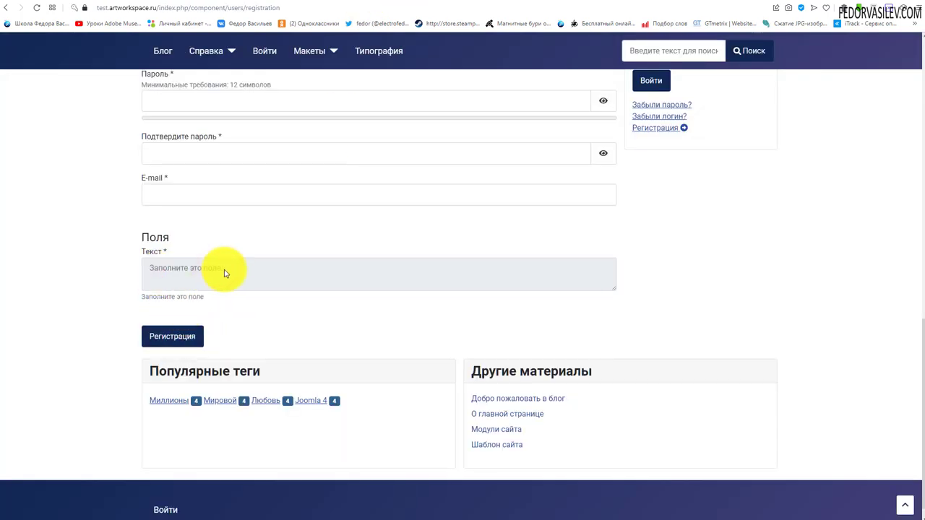
# - Clear the placeholder attribute in the "Текст" field's parameters
pyautogui.click(358, 2)
pyautogui.click(86, 174)
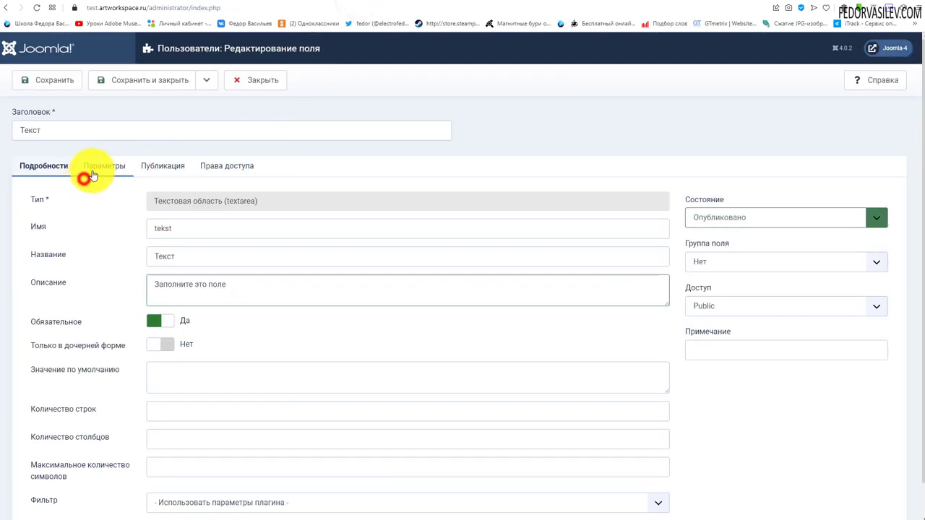
pyautogui.moveTo(254, 231); pyautogui.dragTo(169, 230)
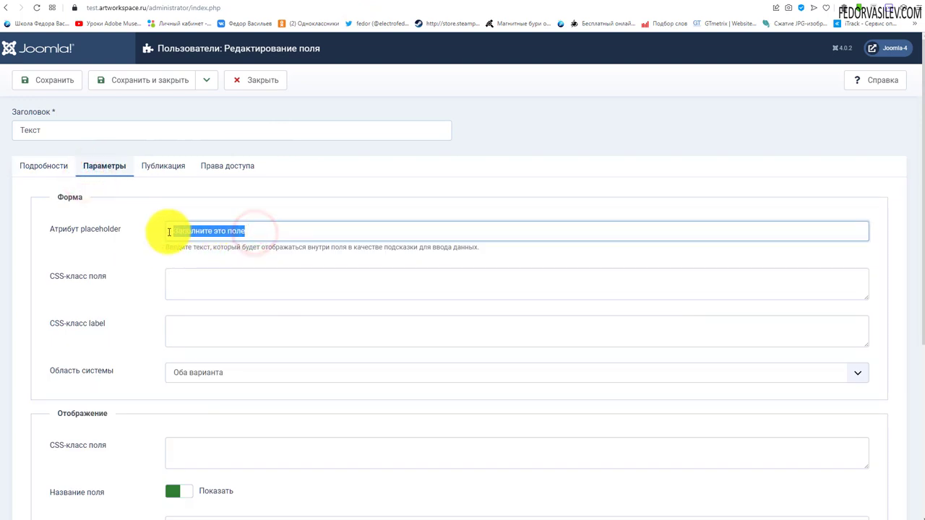
pyautogui.press('BackSpace')
pyautogui.click(144, 241)
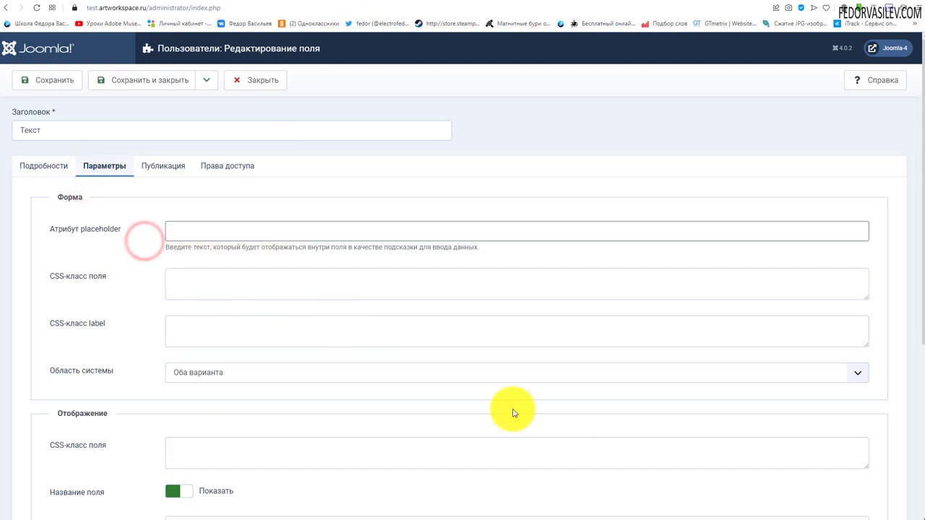
# - Examine the form's CSS class settings and the "Область системы" options in the field's parameters
pyautogui.scroll(-1, 124, 187)
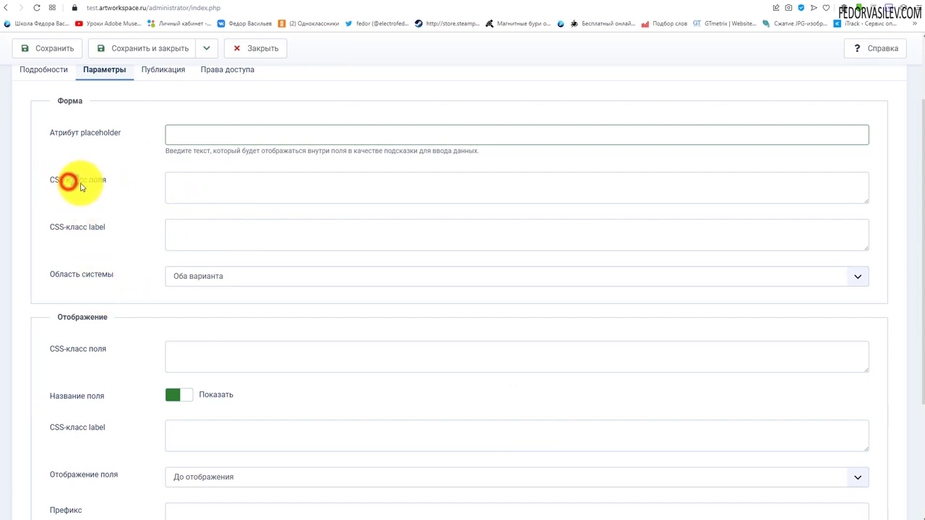
pyautogui.click(131, 209)
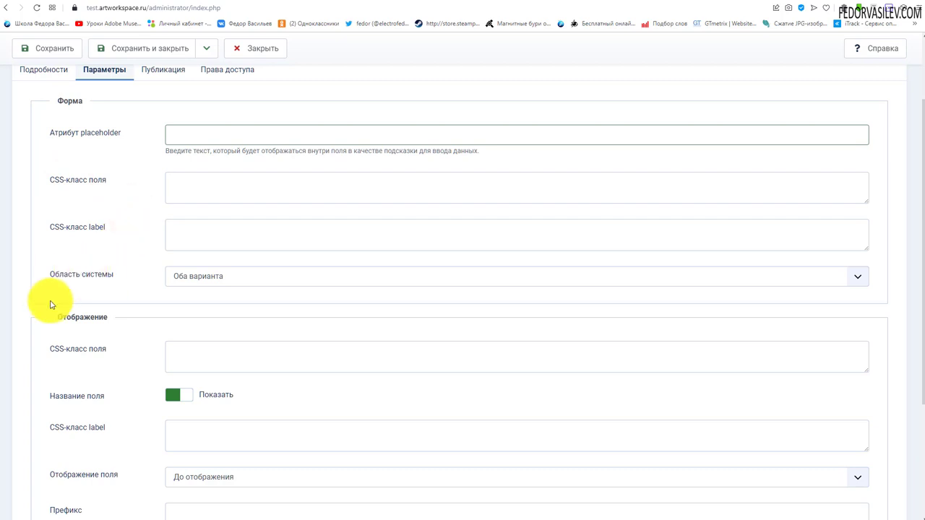
pyautogui.click(206, 276)
pyautogui.click(142, 279)
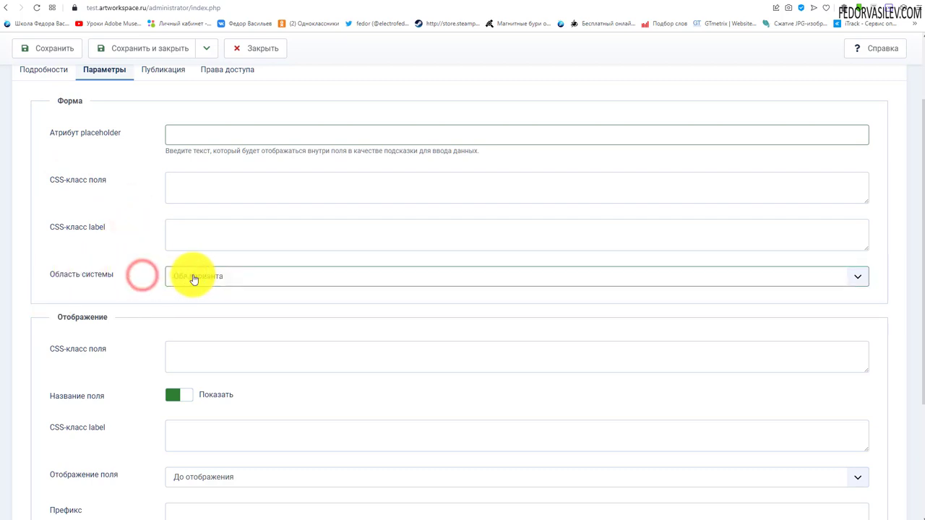
pyautogui.click(194, 275)
pyautogui.click(139, 282)
pyautogui.click(182, 280)
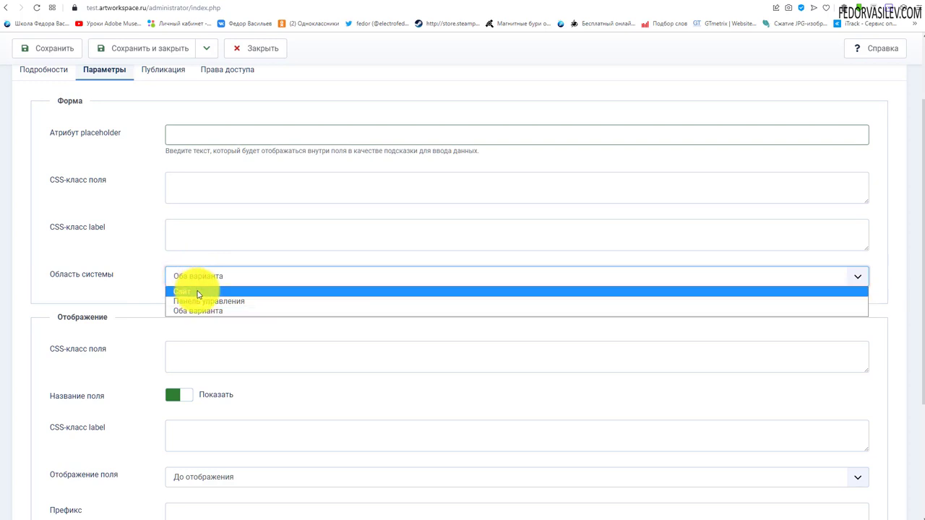
pyautogui.click(123, 273)
# - Look over the "Текст" field's place on the site's registration form
pyautogui.click(416, 2)
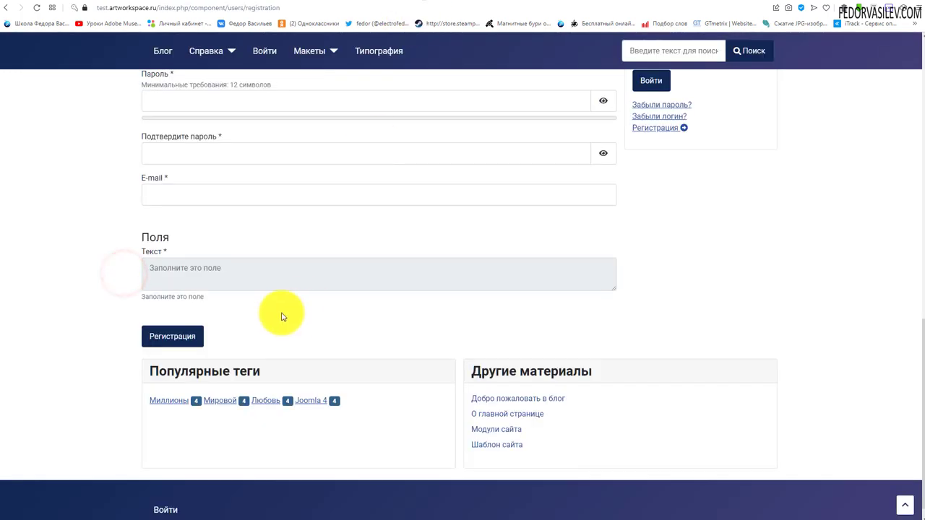
pyautogui.scroll(2, 275, 196)
pyautogui.scroll(-2, 163, 294)
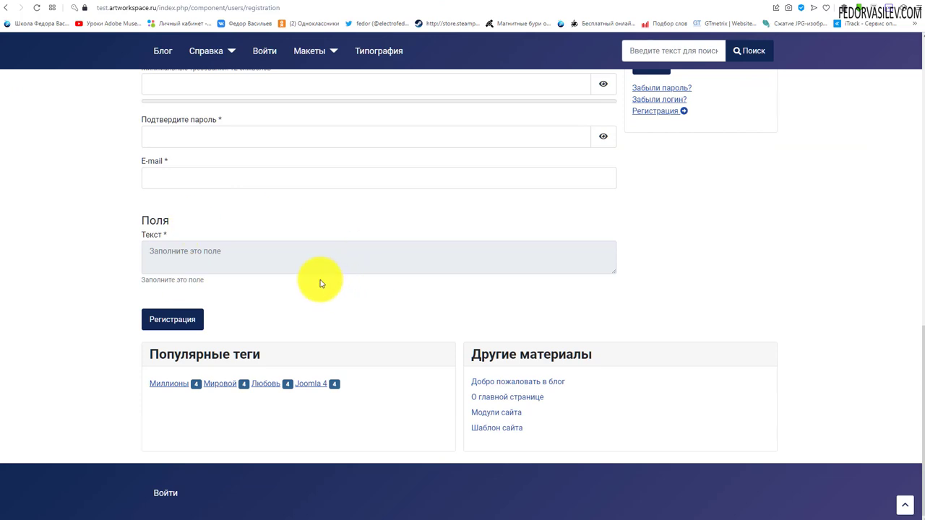
pyautogui.scroll(2, 320, 283)
# - Keep the field's system area at "Оба варианта", and save and close the field
pyautogui.click(335, 2)
pyautogui.click(193, 273)
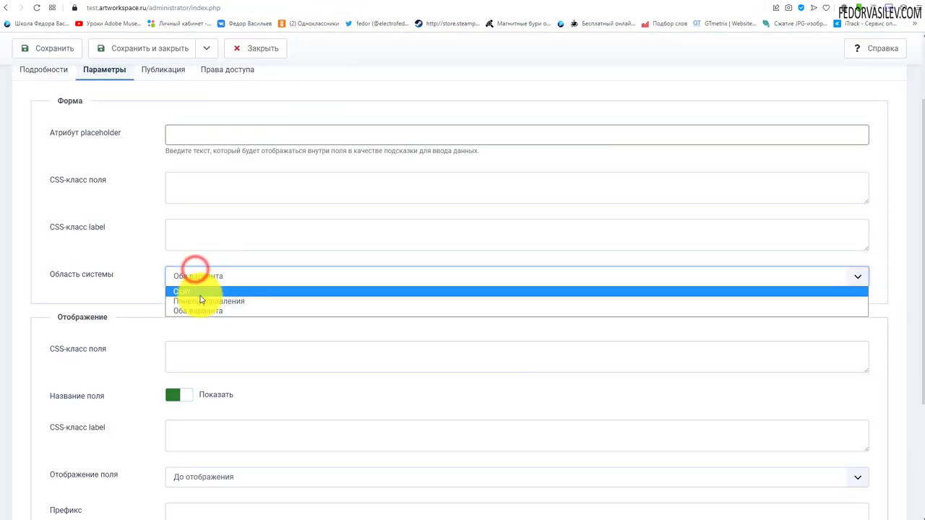
pyautogui.click(130, 299)
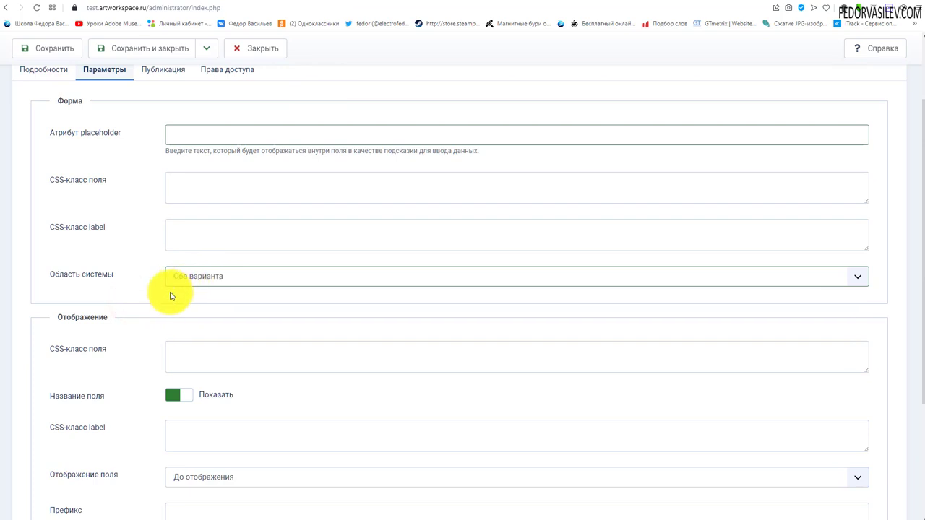
pyautogui.scroll(1, 166, 298)
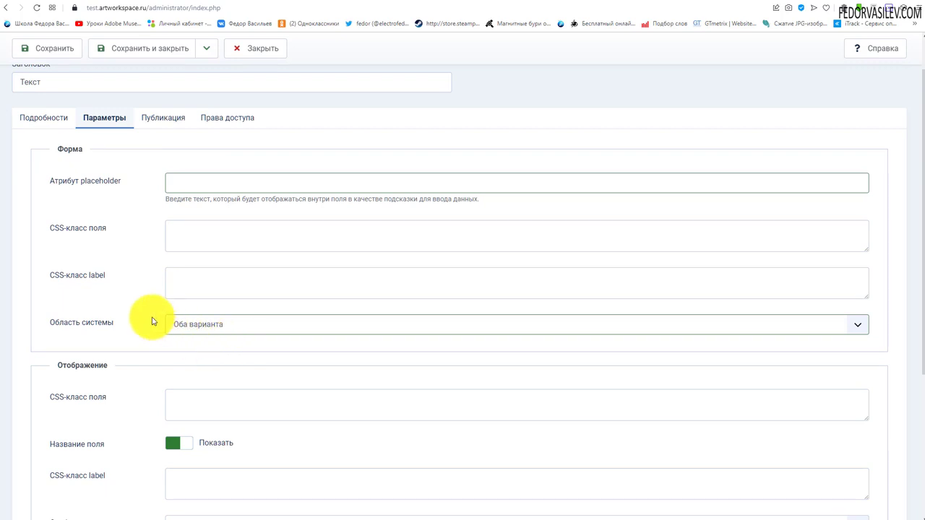
pyautogui.click(144, 47)
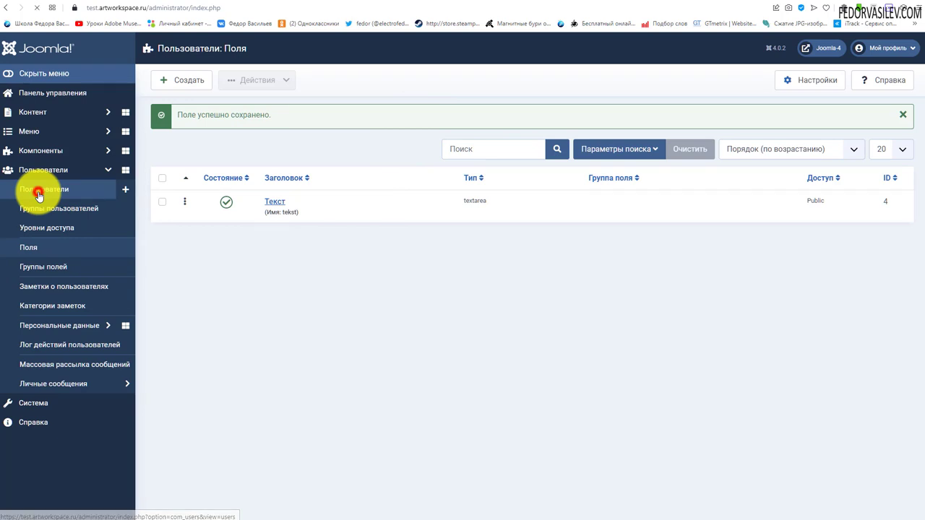
# - Open a registered user's account for editing and check the mandatory "Текст" field among its custom fields
pyautogui.click(186, 207)
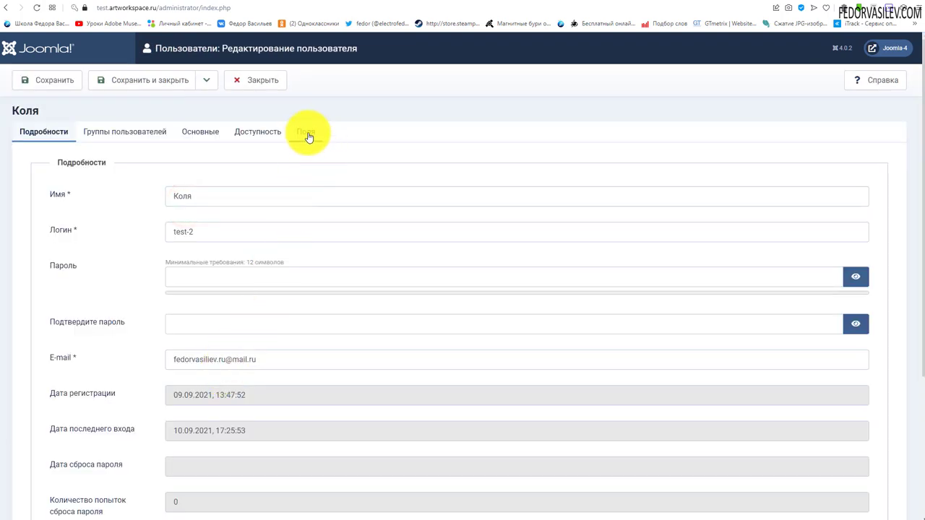
pyautogui.click(312, 141)
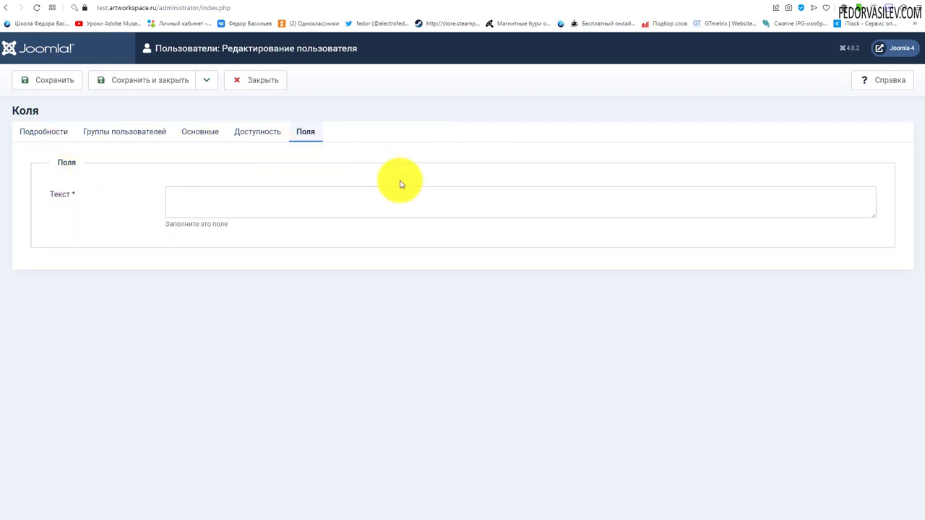
pyautogui.click(298, 202)
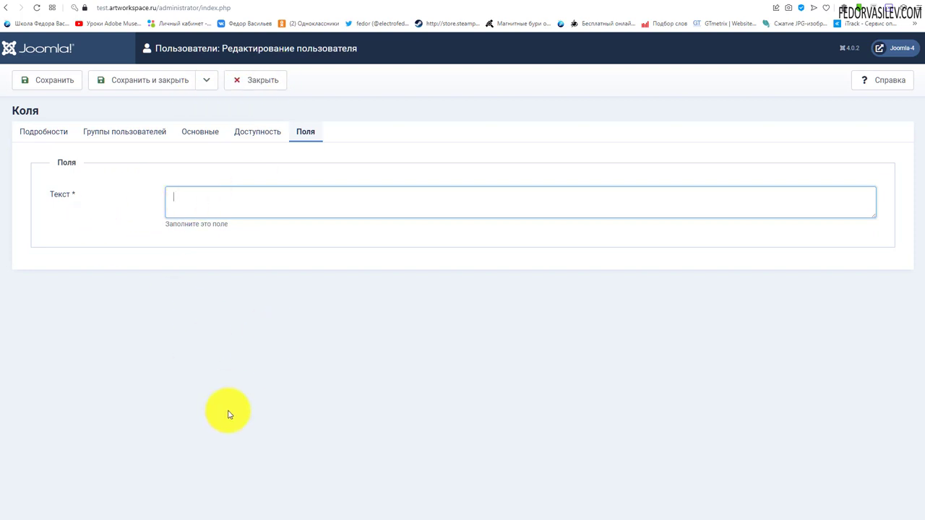
pyautogui.click(72, 193)
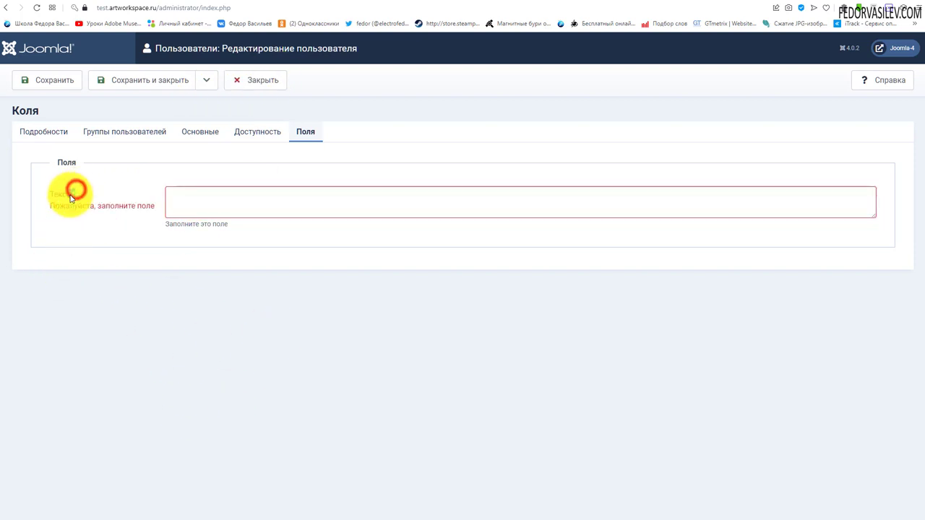
# - Examine the "Макет" and "Показывать, если только для чтения" options in the "Текст" field's display parameters
pyautogui.click(225, 287)
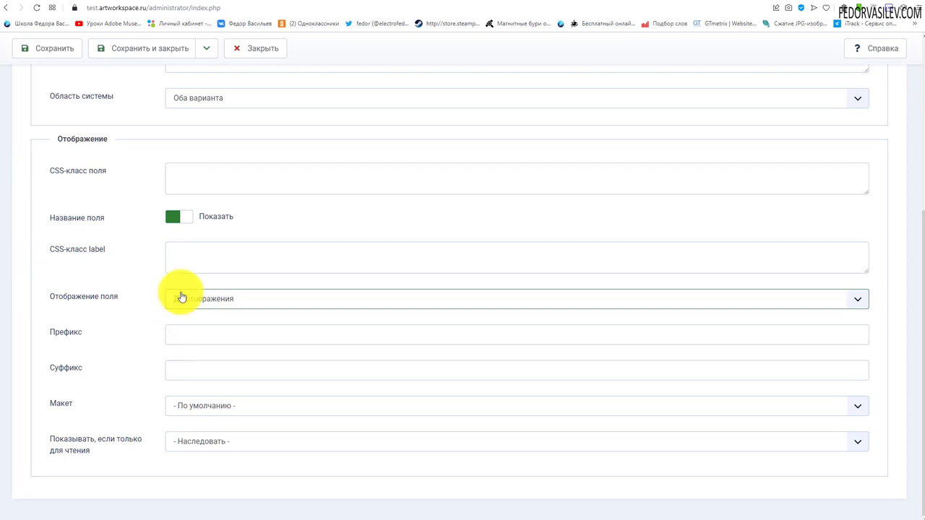
pyautogui.click(200, 404)
pyautogui.click(147, 411)
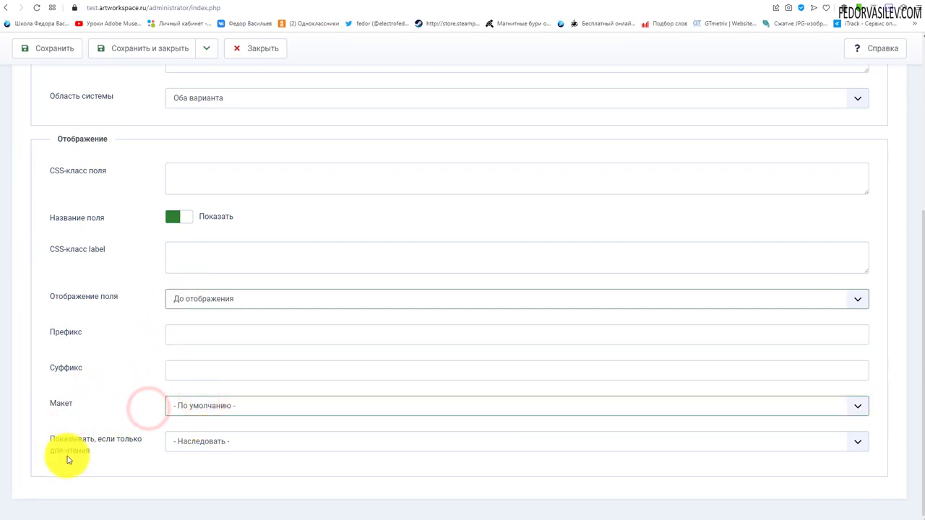
pyautogui.click(196, 447)
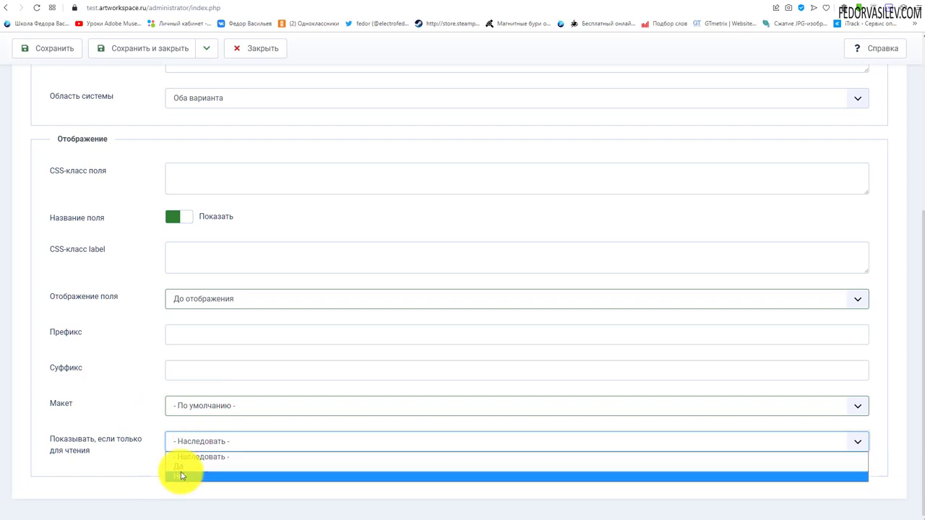
pyautogui.click(145, 468)
pyautogui.click(182, 441)
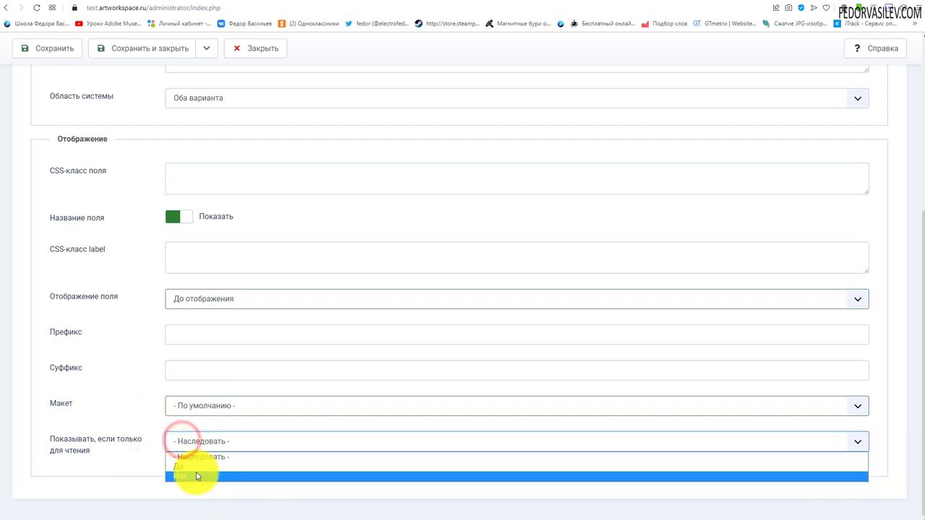
pyautogui.click(118, 458)
# - Look over the "Текст" field's publishing details and its access rights per user group
pyautogui.scroll(5, 166, 441)
pyautogui.click(163, 166)
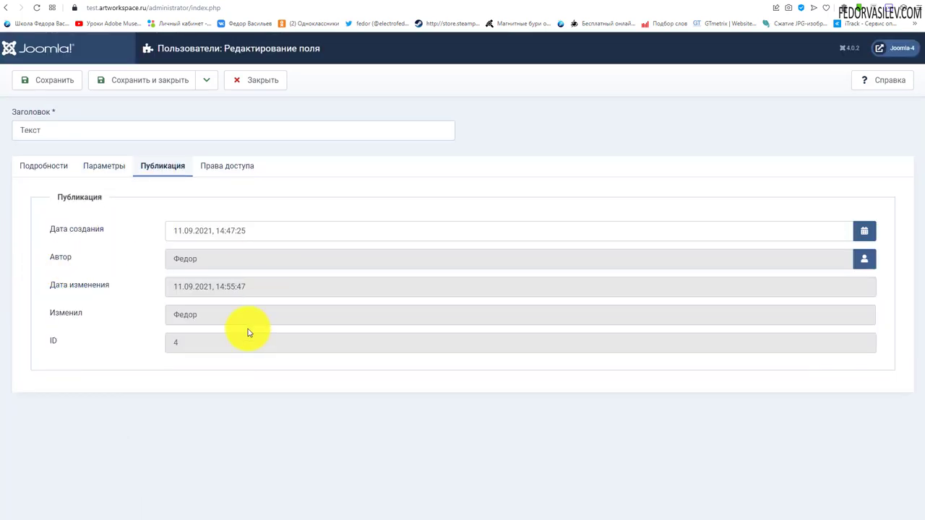
pyautogui.click(119, 263)
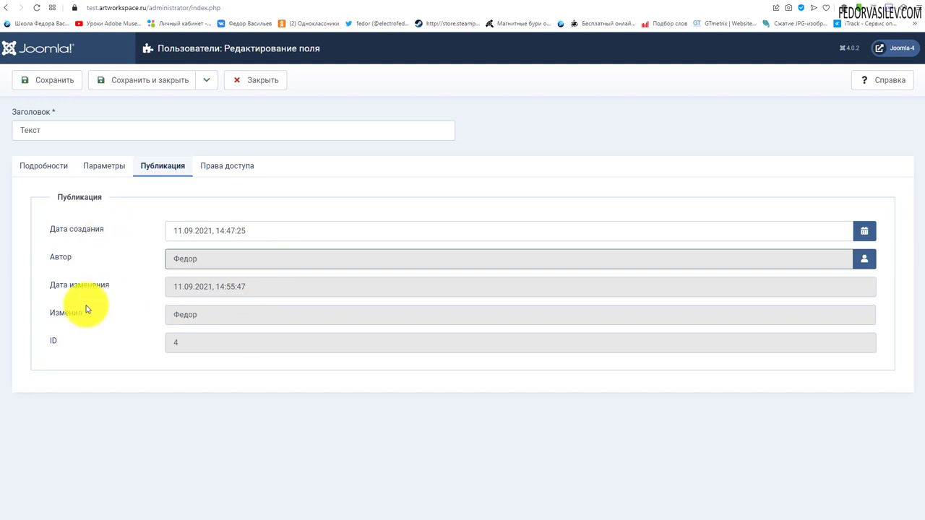
pyautogui.click(240, 170)
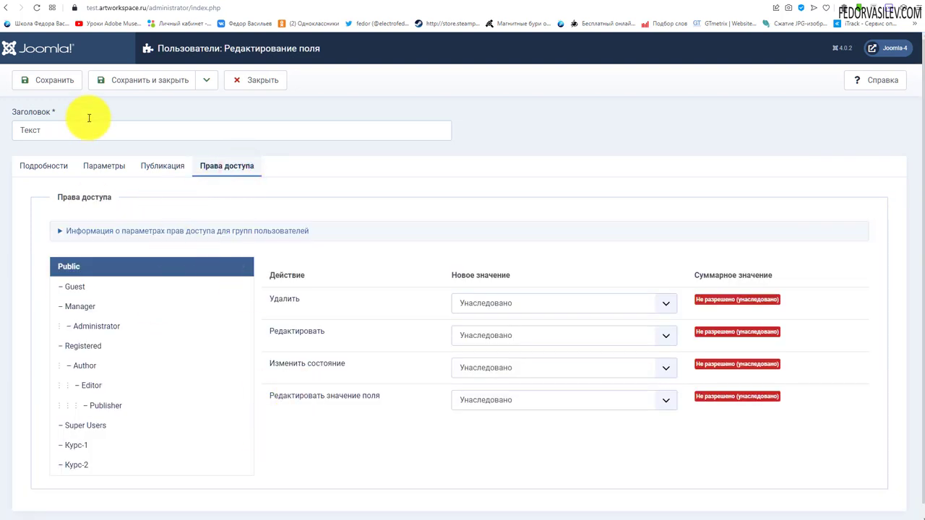
# - Check on the site's registration form whether the "Текст" field can be filled in
pyautogui.click(450, 4)
pyautogui.scroll(4, 468, 229)
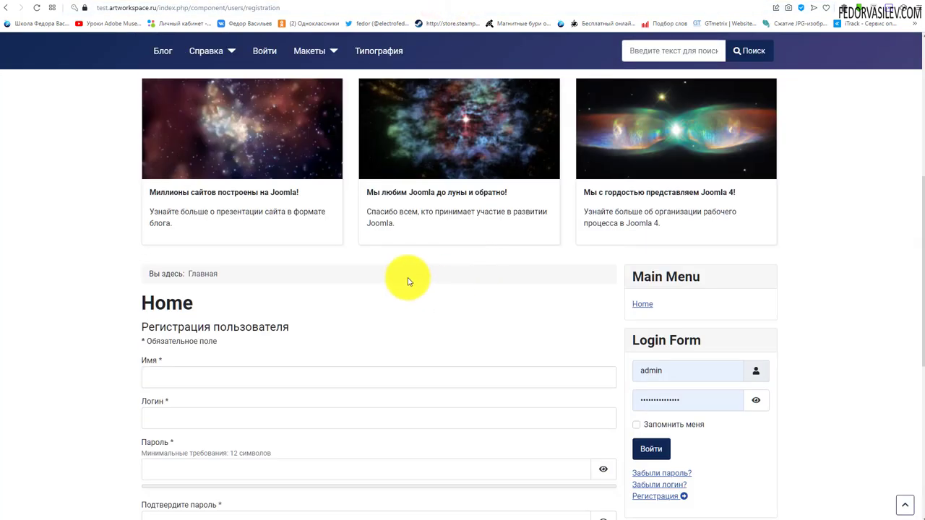
pyautogui.scroll(-3, 408, 281)
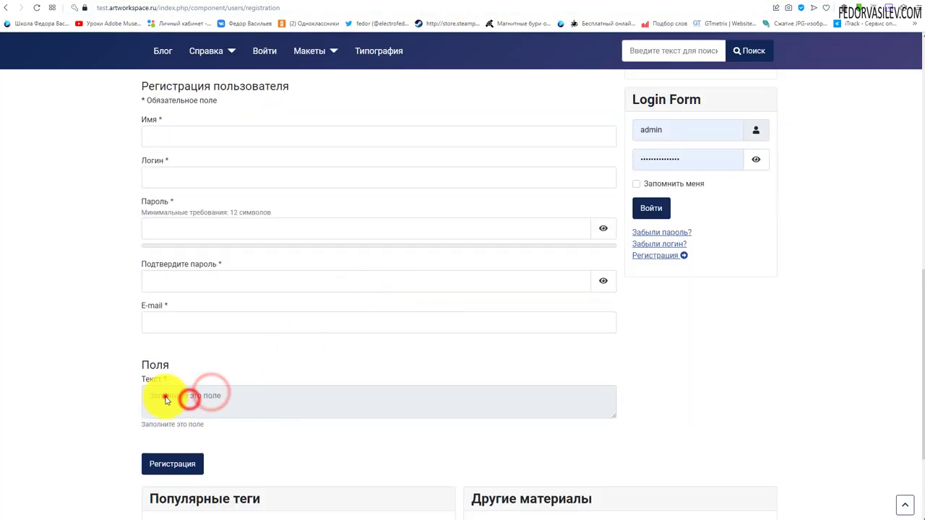
pyautogui.scroll(-2, 201, 404)
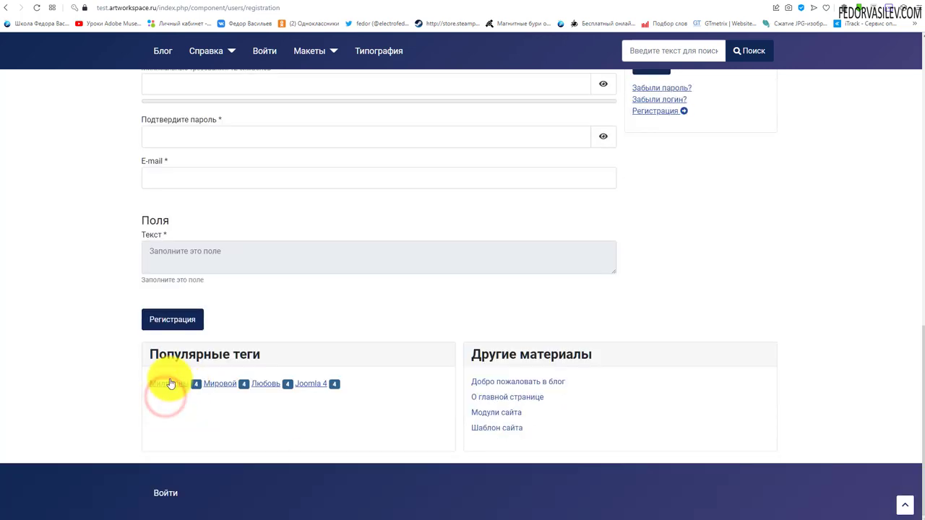
# - Set "Редактировать значение поля" to "Разрешено" for the Public group in the field's access rights, and save the field
pyautogui.click(343, 4)
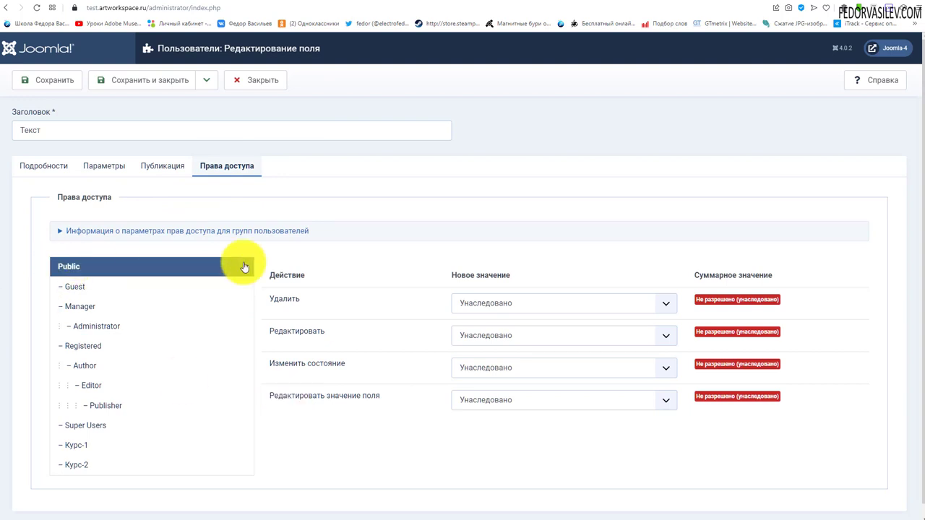
pyautogui.click(502, 405)
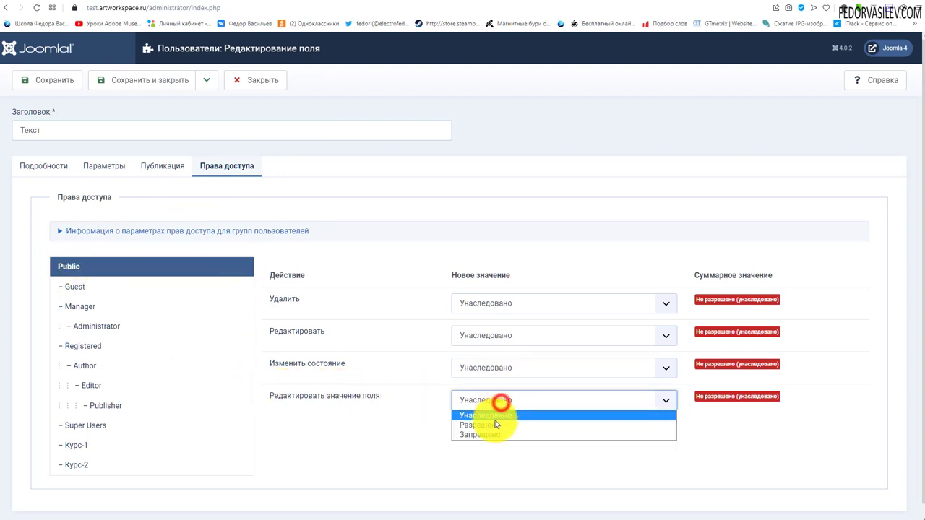
pyautogui.click(491, 422)
pyautogui.click(73, 79)
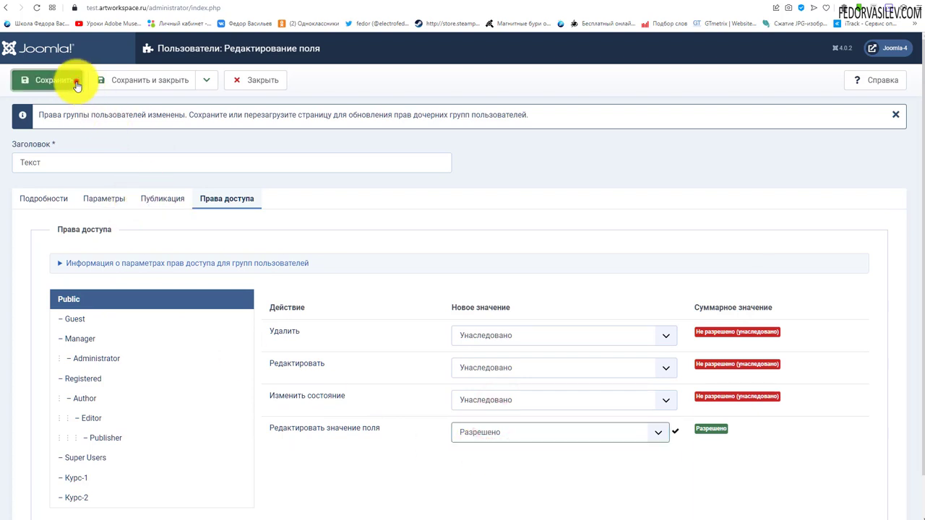
# - Reload the registration form and check that the "Текст" field accepts input
pyautogui.click(404, 2)
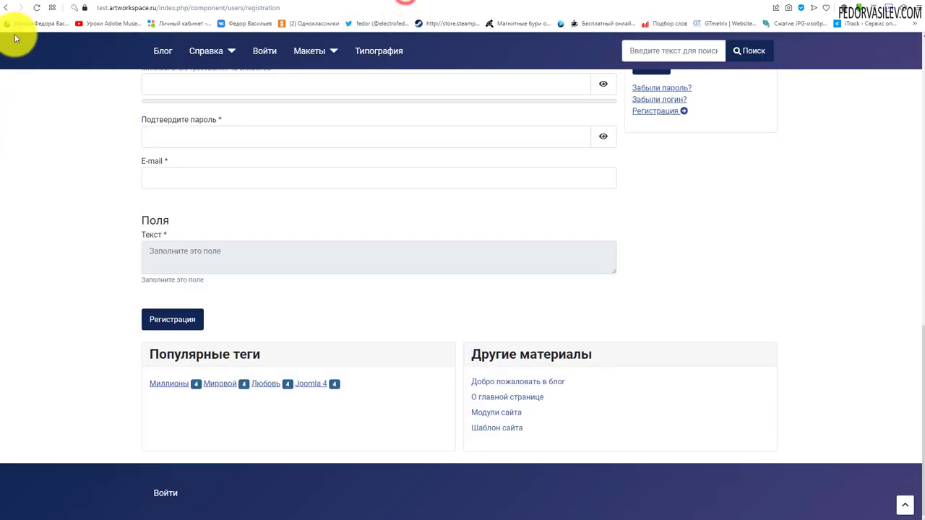
pyautogui.click(163, 255)
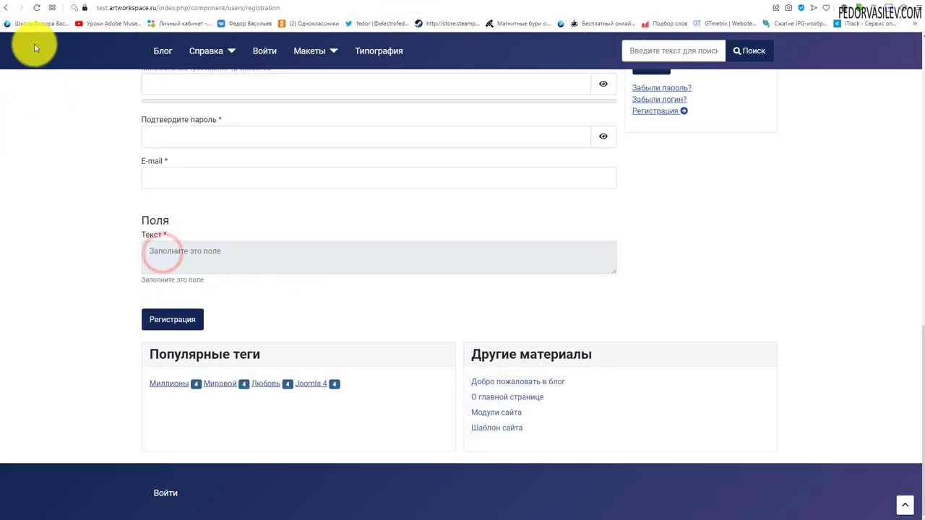
pyautogui.click(36, 8)
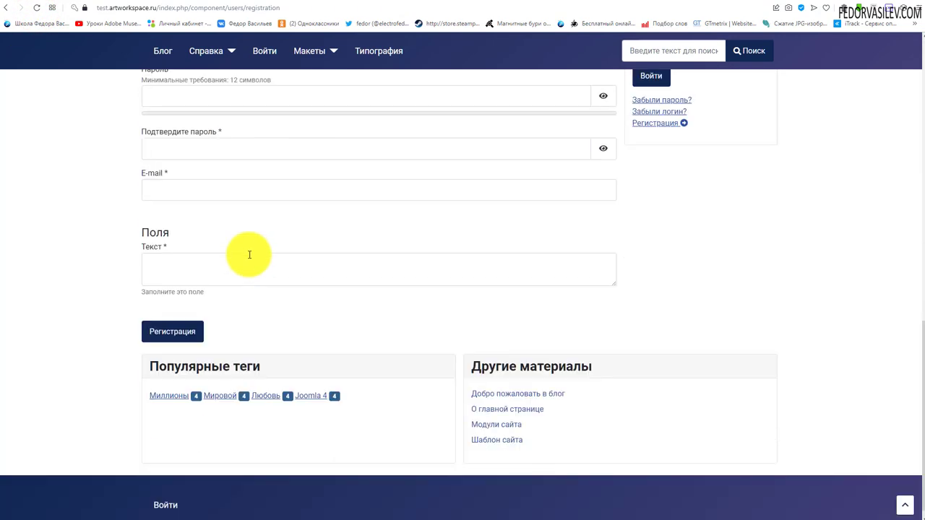
pyautogui.click(194, 262)
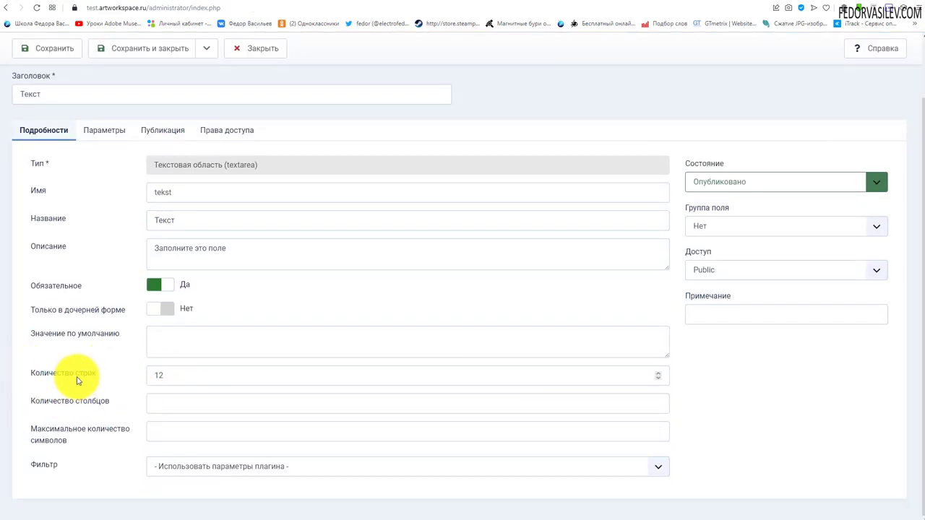
# - Check the field's "Количество строк" setting against the text area's height on the registration form
pyautogui.doubleClick(160, 375)
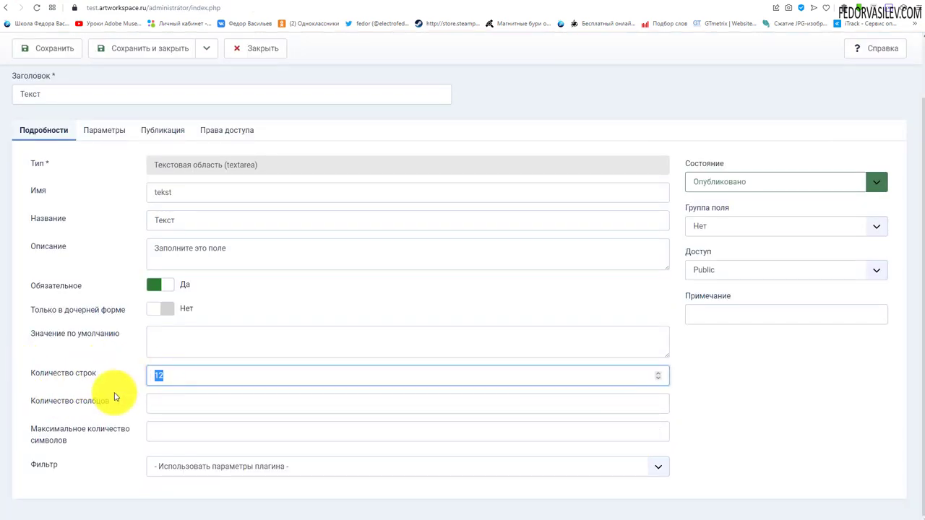
pyautogui.click(419, 3)
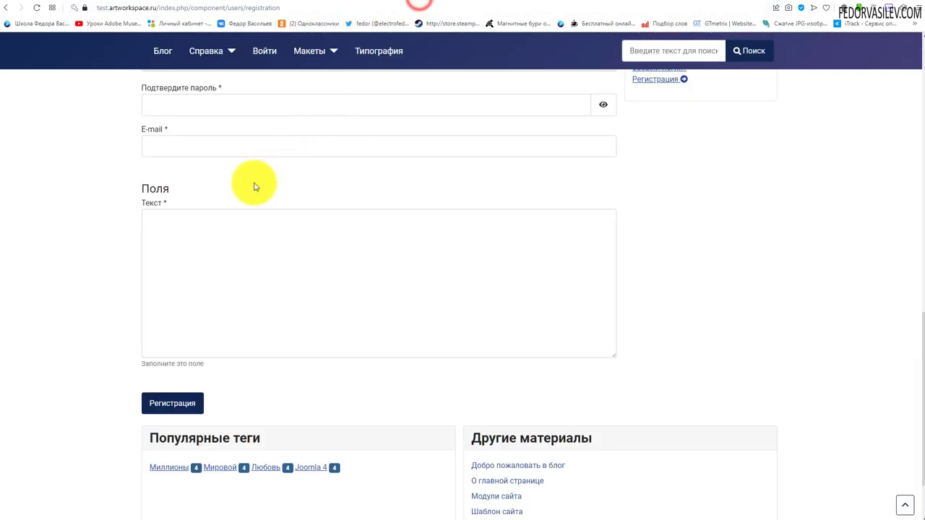
pyautogui.click(165, 246)
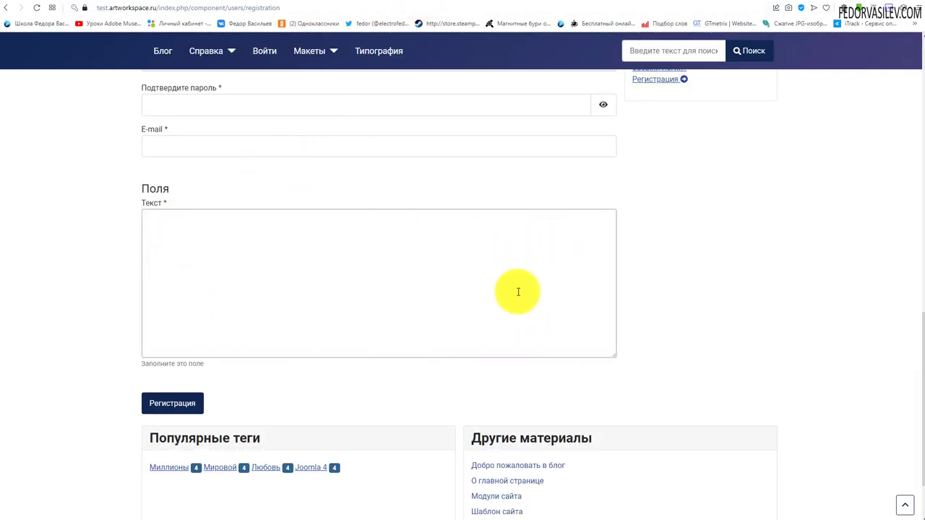
pyautogui.scroll(4, 455, 359)
pyautogui.scroll(-4, 408, 354)
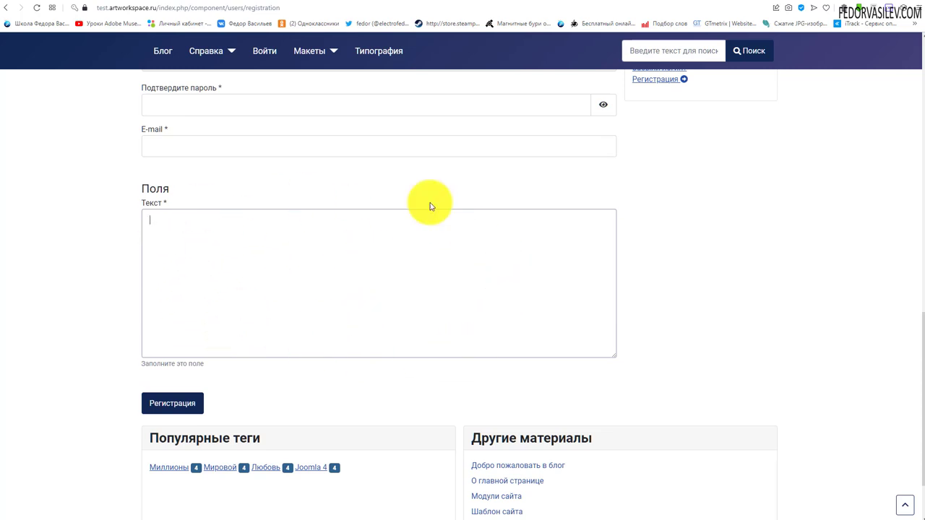
# - Compare the field's "Название" value with the label shown under the "Поля" heading on the registration form
pyautogui.hotkey('ctrl', 'Tab')
pyautogui.doubleClick(194, 288)
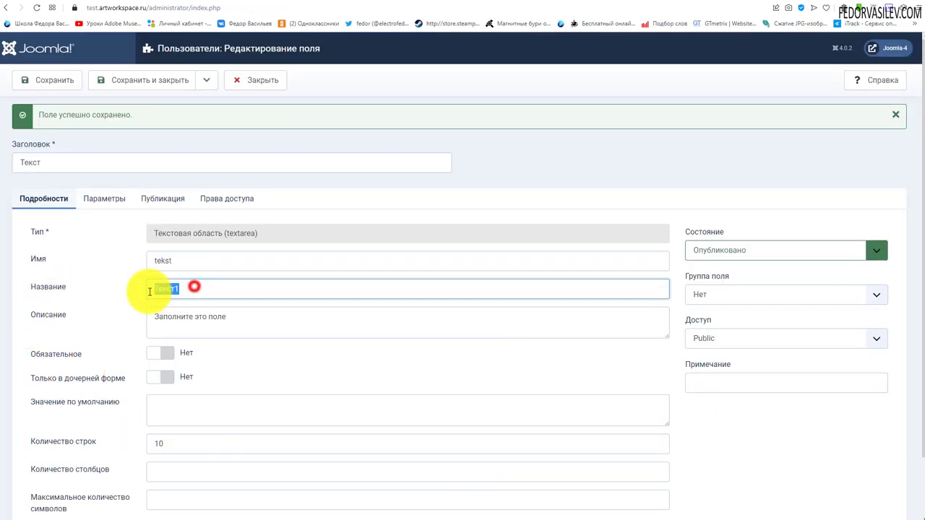
pyautogui.hotkey('ctrl', 'shift', 'Tab')
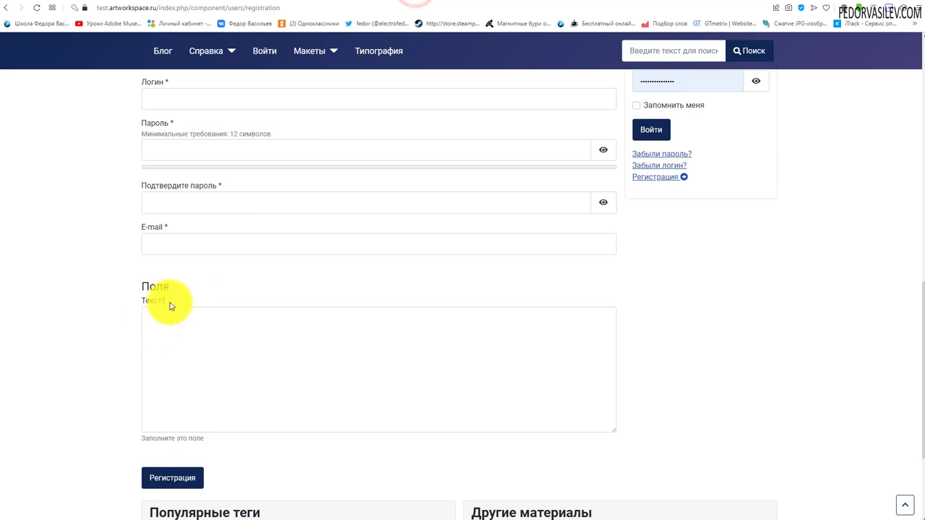
pyautogui.click(206, 287)
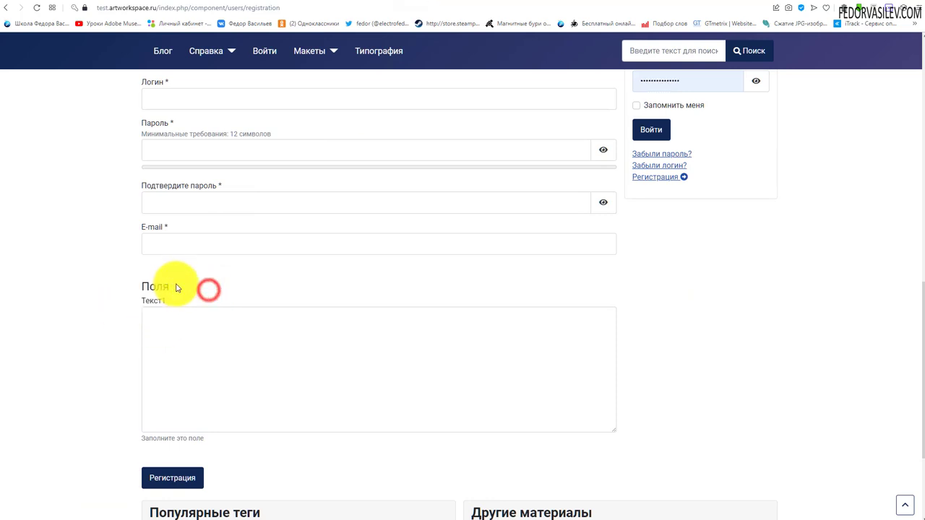
pyautogui.moveTo(176, 285); pyautogui.dragTo(142, 286)
pyautogui.click(236, 289)
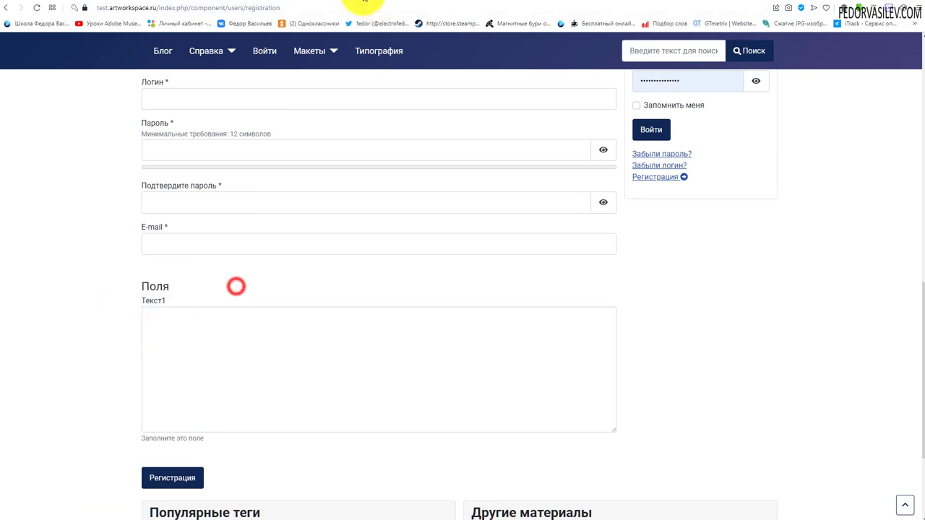
# - Close the text area field's settings and open the list of user field groups
pyautogui.hotkey('ctrl', 'Tab')
pyautogui.click(254, 80)
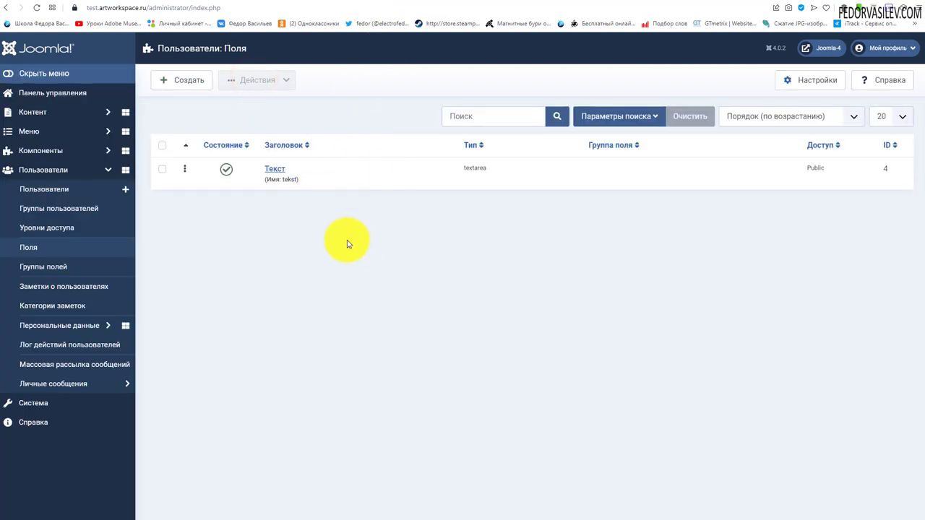
pyautogui.click(35, 267)
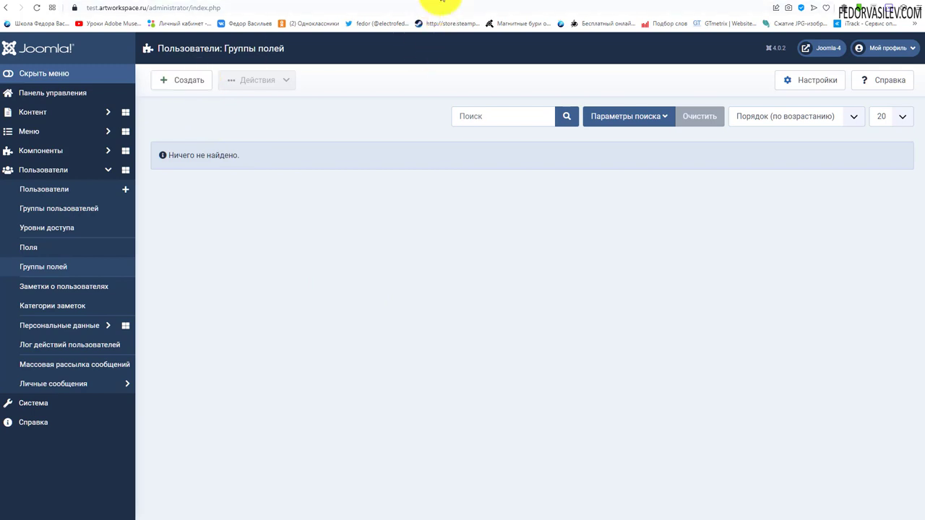
# - Review the default "Поля" group heading above the custom text area on the registration form
pyautogui.click(441, 1)
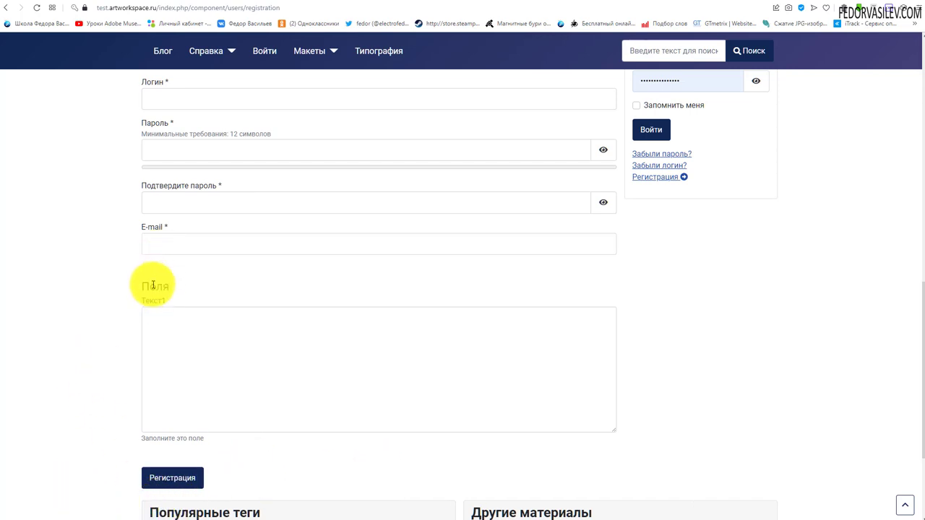
pyautogui.click(155, 242)
pyautogui.click(101, 263)
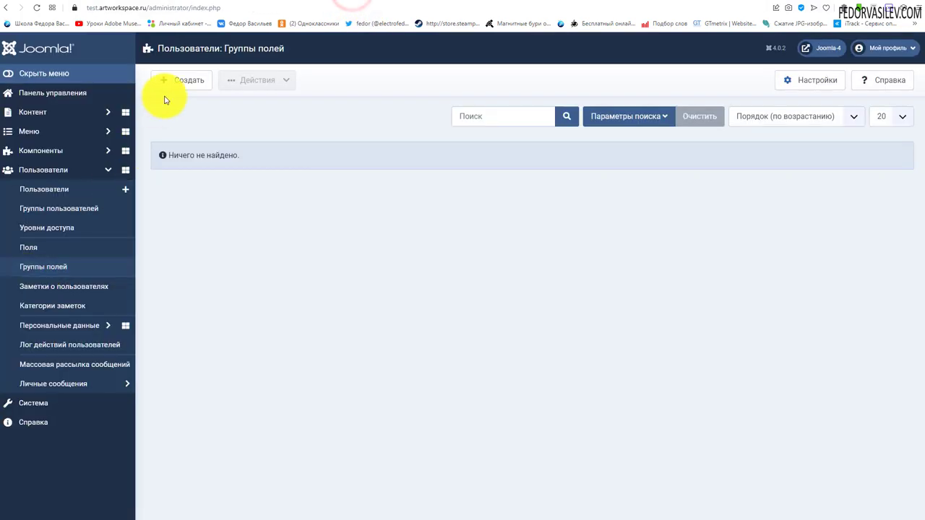
# - Create a new user field group titled "Joomla"
pyautogui.click(180, 81)
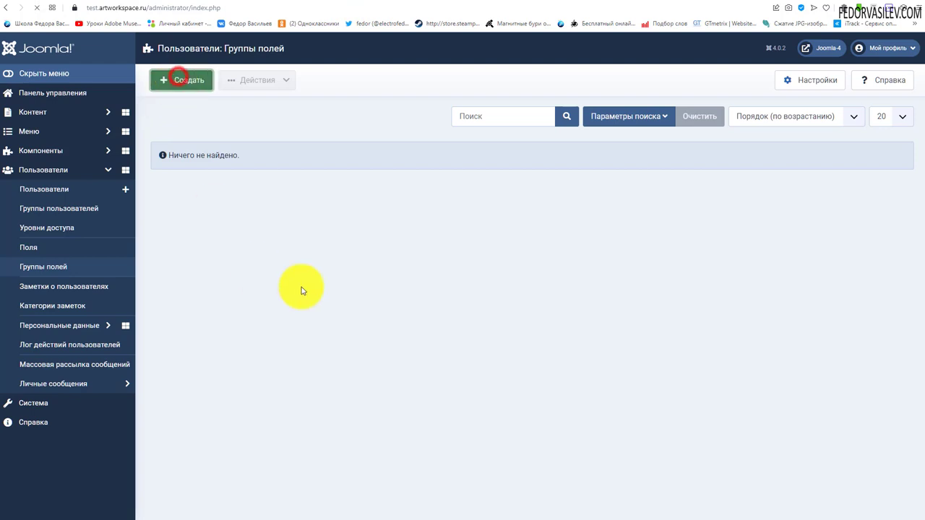
pyautogui.click(176, 132)
pyautogui.write('Joomla')
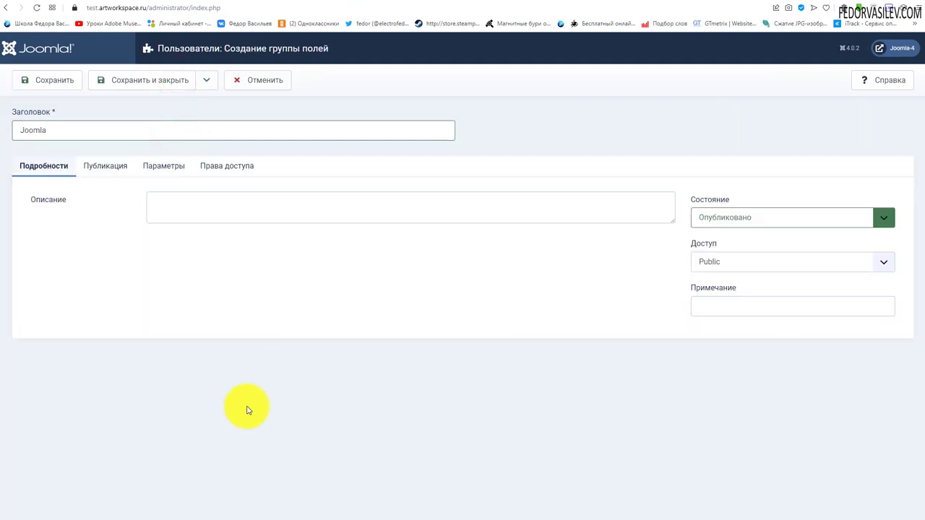
# - Look through the new group's publishing, parameter and access rights settings, and save and close the group
pyautogui.click(227, 215)
pyautogui.click(108, 166)
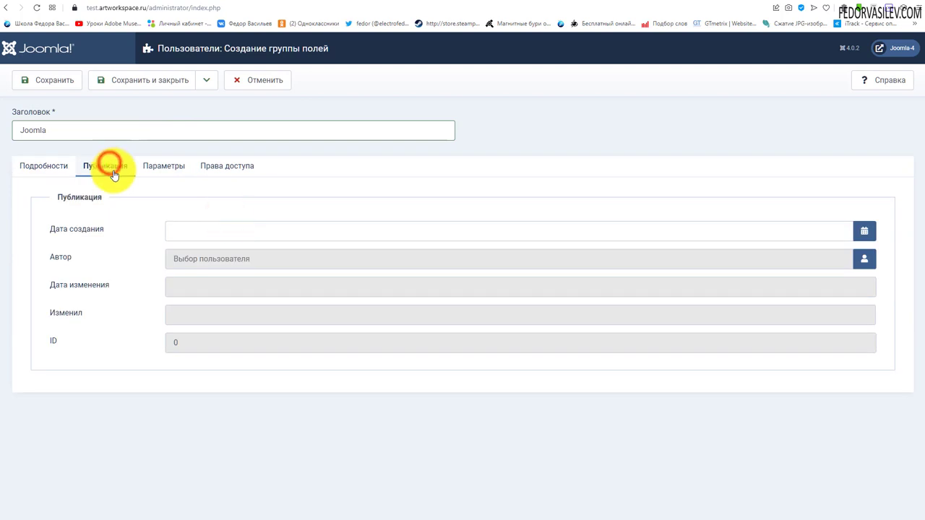
pyautogui.click(171, 171)
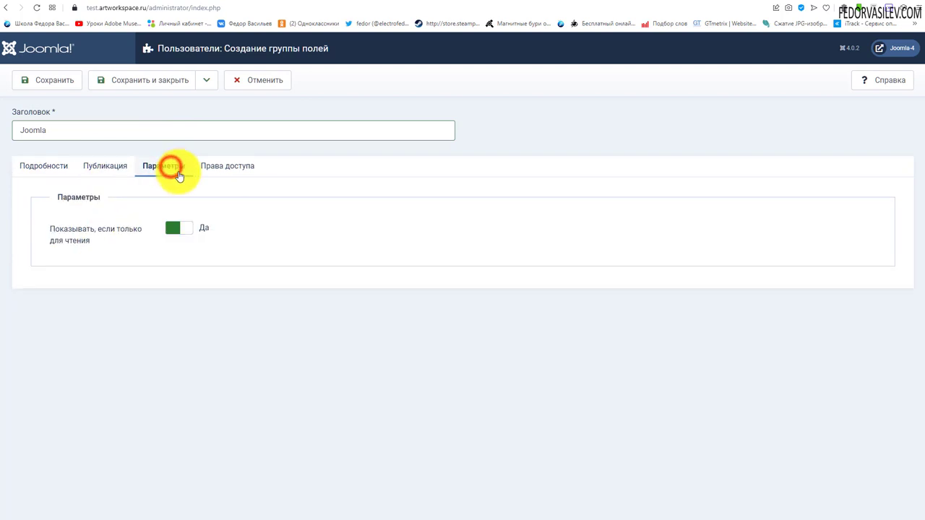
pyautogui.click(229, 165)
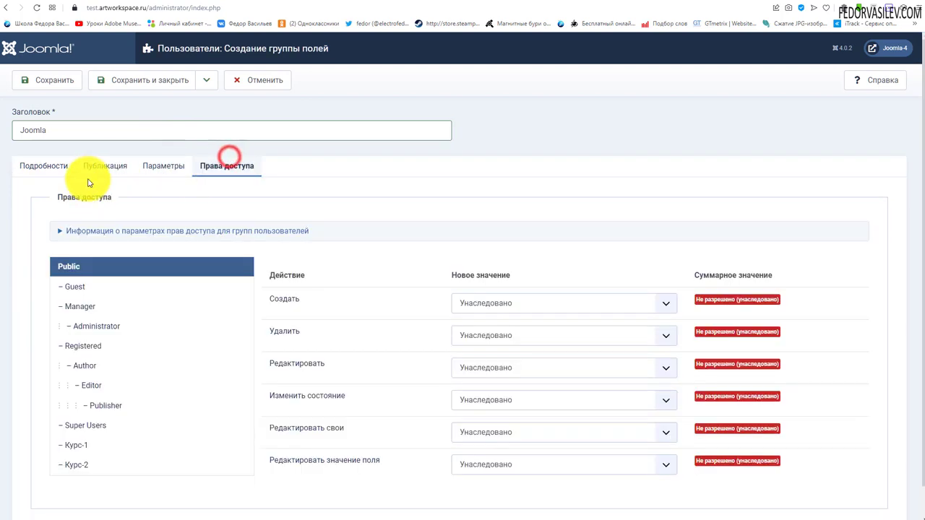
pyautogui.click(39, 164)
pyautogui.click(124, 80)
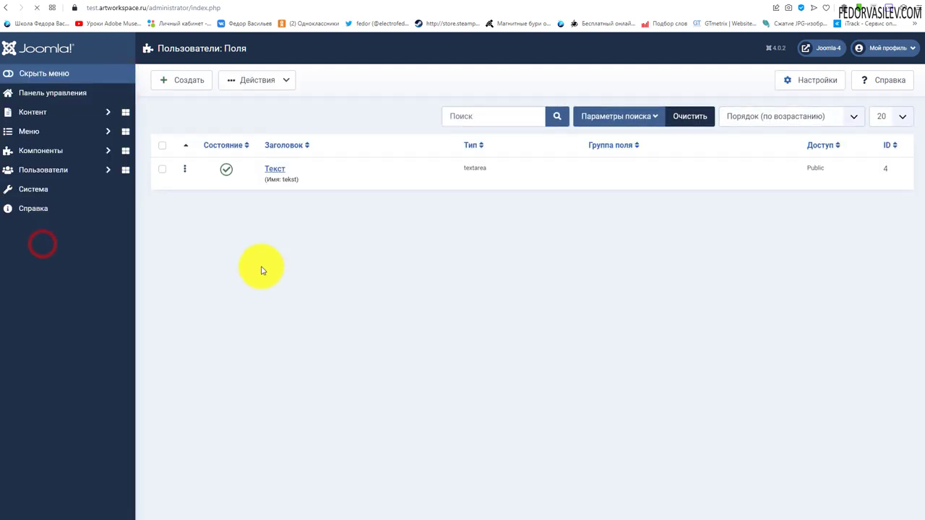
# - Assign the "Текст" user field to the "Joomla" field group and save the field
pyautogui.click(275, 164)
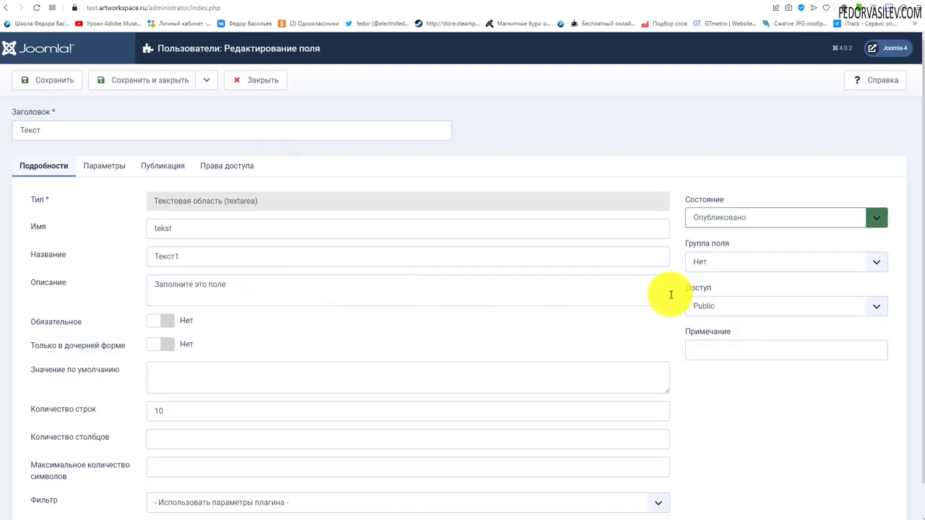
pyautogui.click(720, 261)
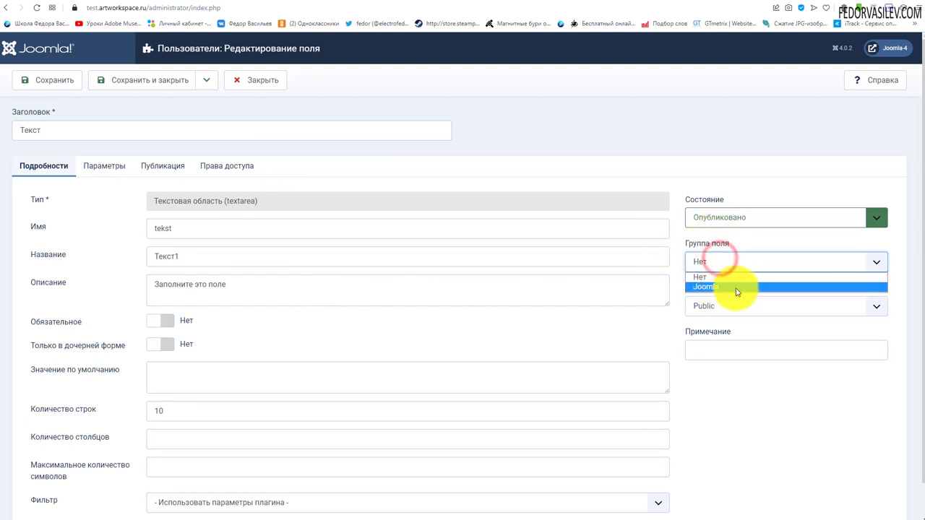
pyautogui.click(722, 287)
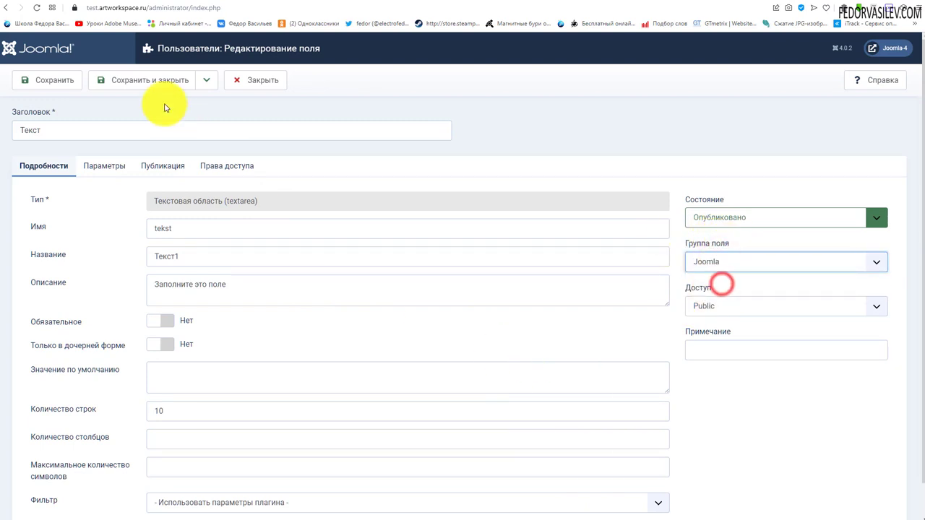
pyautogui.click(45, 80)
# - Reload the site's registration form and check the group heading above the custom text area
pyautogui.click(434, 3)
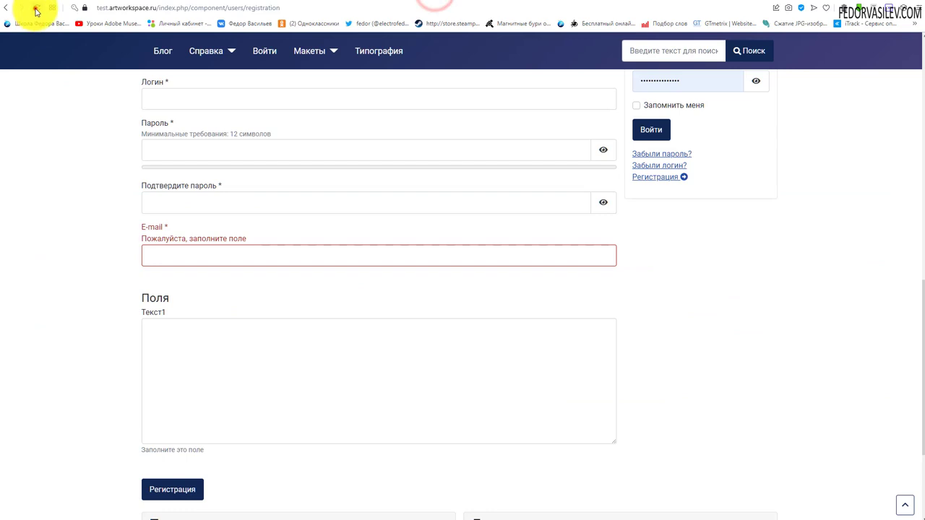
pyautogui.click(36, 8)
pyautogui.scroll(-1, 117, 274)
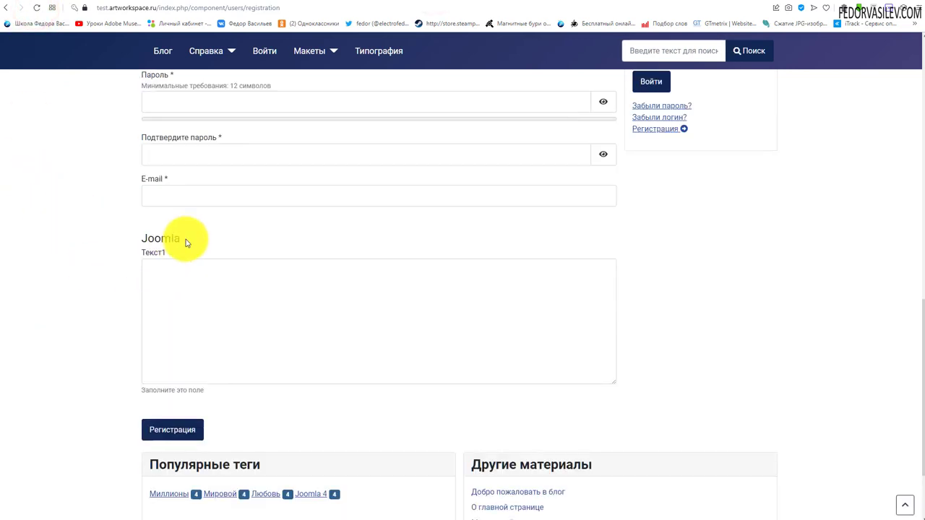
pyautogui.moveTo(144, 238); pyautogui.dragTo(115, 255)
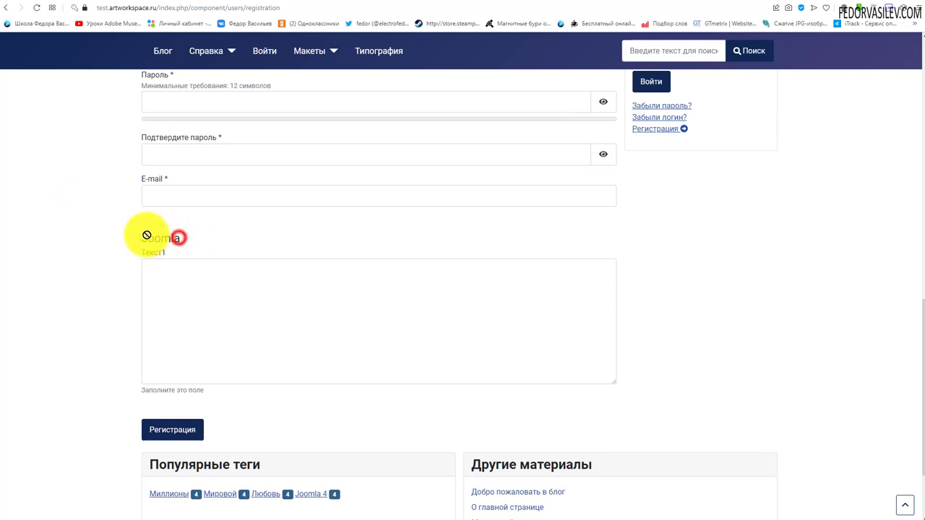
pyautogui.moveTo(147, 235); pyautogui.dragTo(175, 241)
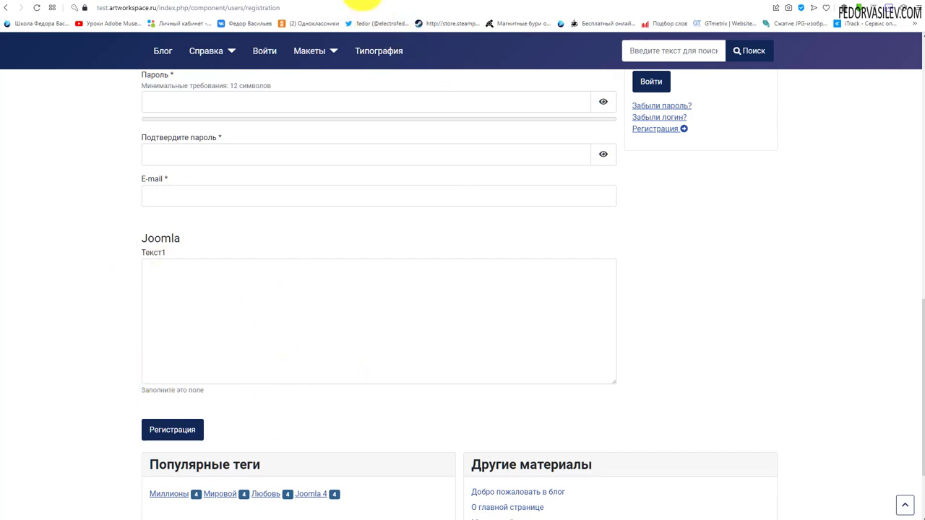
# - Close the text area field's settings and start a new user field of type "Переключатель (radio)" titled "Выбор"
pyautogui.click(351, 8)
pyautogui.click(255, 80)
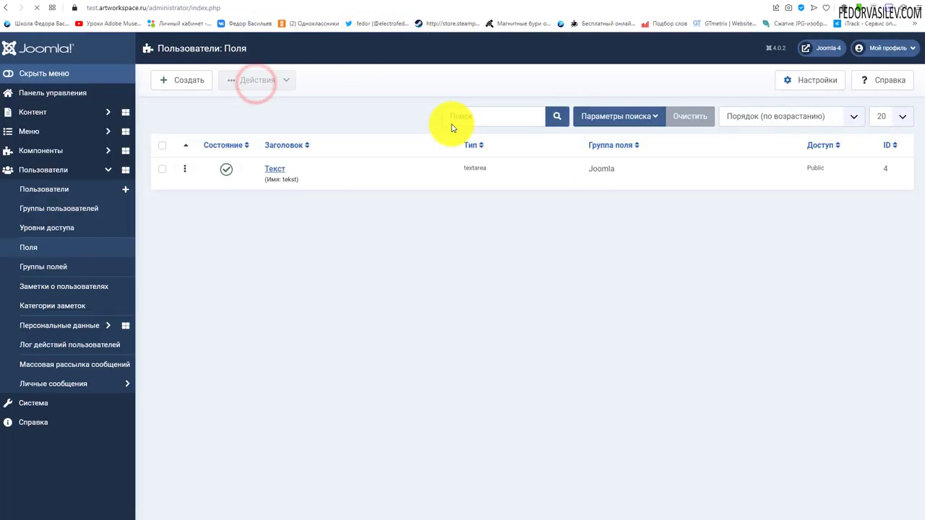
pyautogui.click(166, 78)
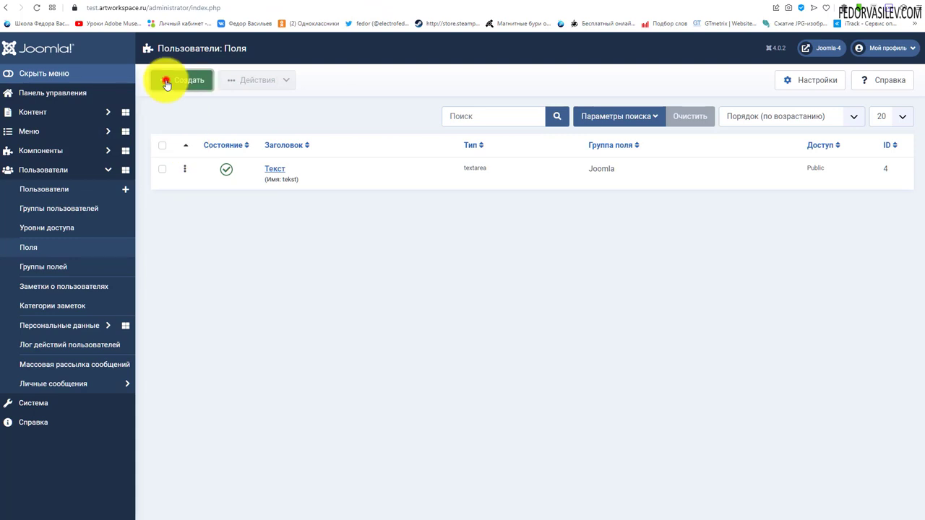
pyautogui.click(210, 201)
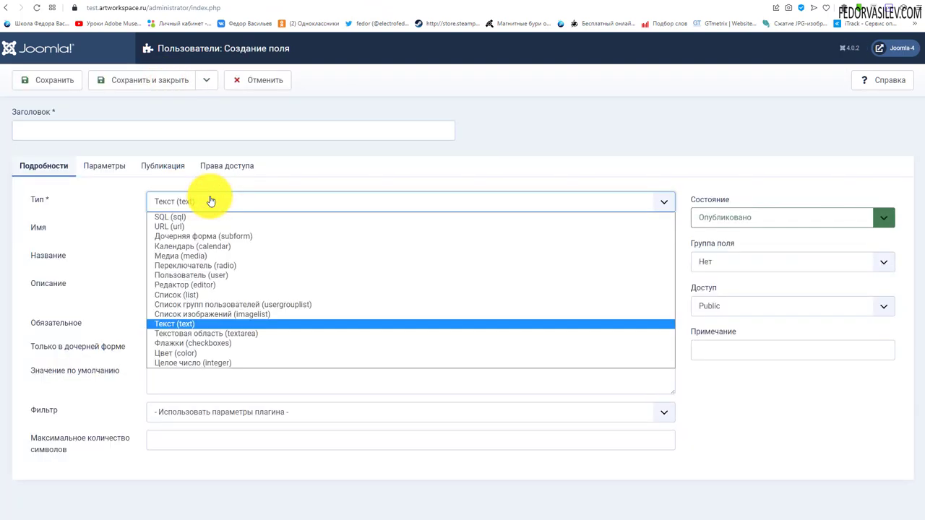
pyautogui.click(224, 266)
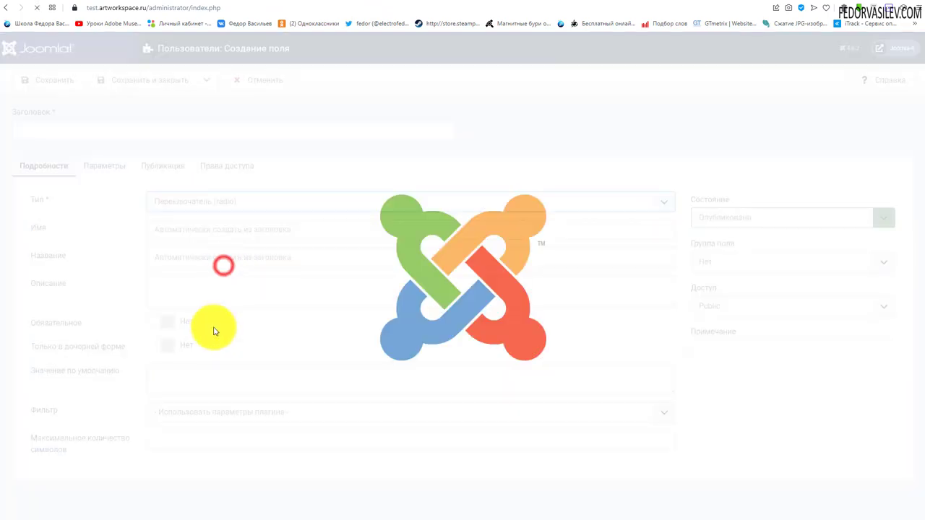
pyautogui.click(46, 128)
pyautogui.write('Выбор')
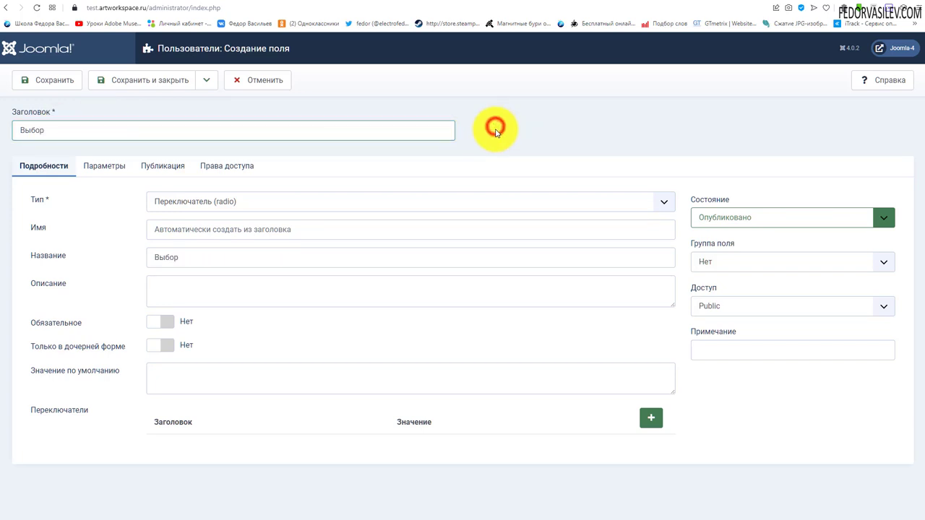
pyautogui.click(495, 131)
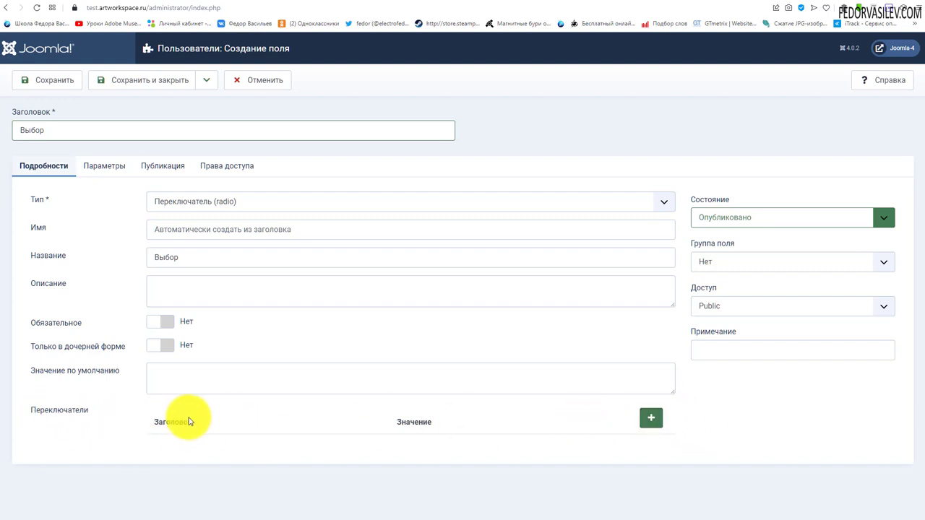
# - Add a first radio option titled "Курс-1" with the value 1
pyautogui.click(662, 415)
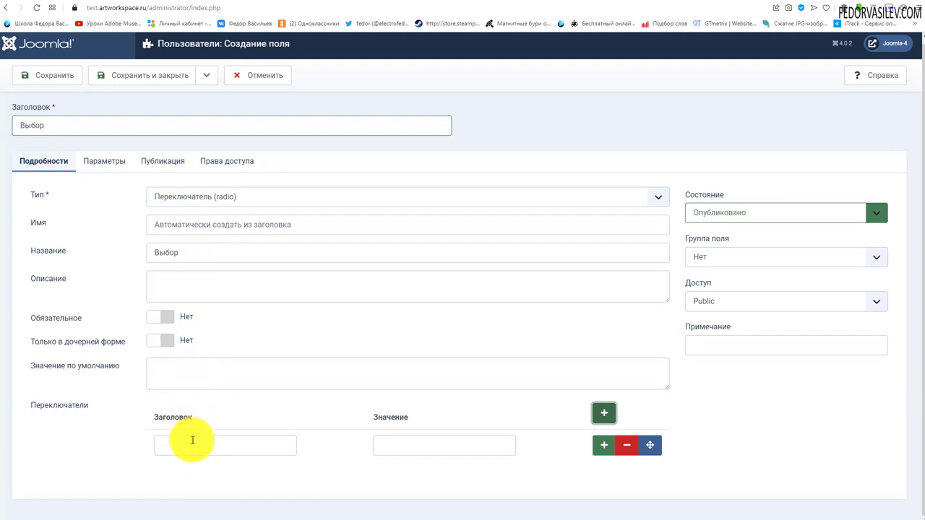
pyautogui.click(190, 438)
pyautogui.click(183, 471)
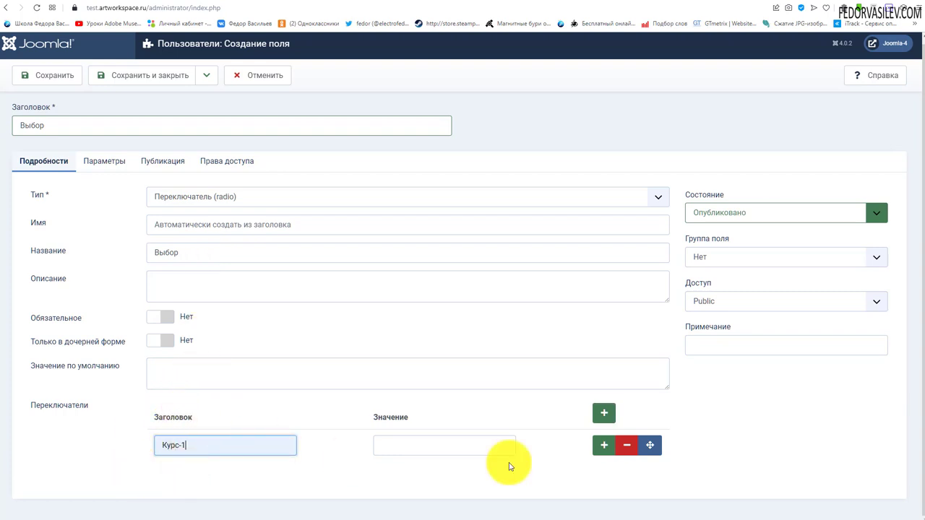
pyautogui.click(409, 450)
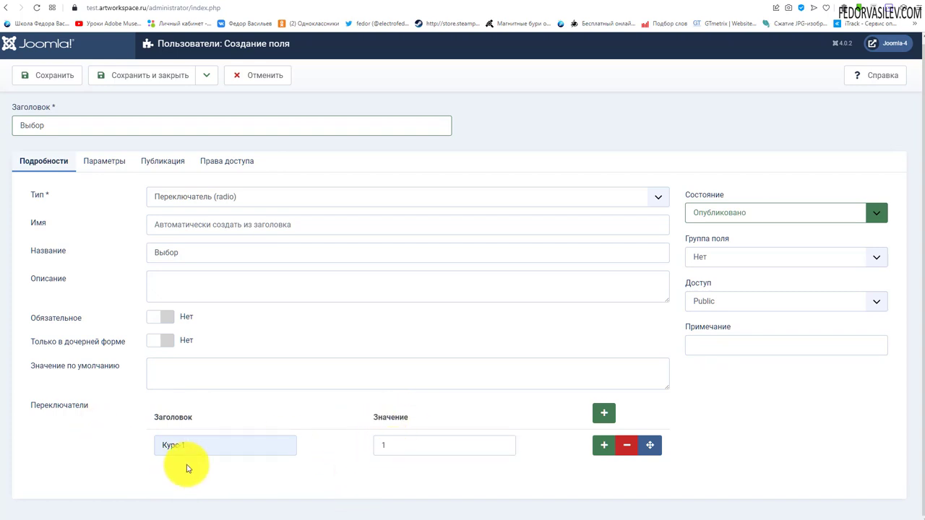
pyautogui.moveTo(206, 445); pyautogui.dragTo(135, 434)
pyautogui.click(282, 462)
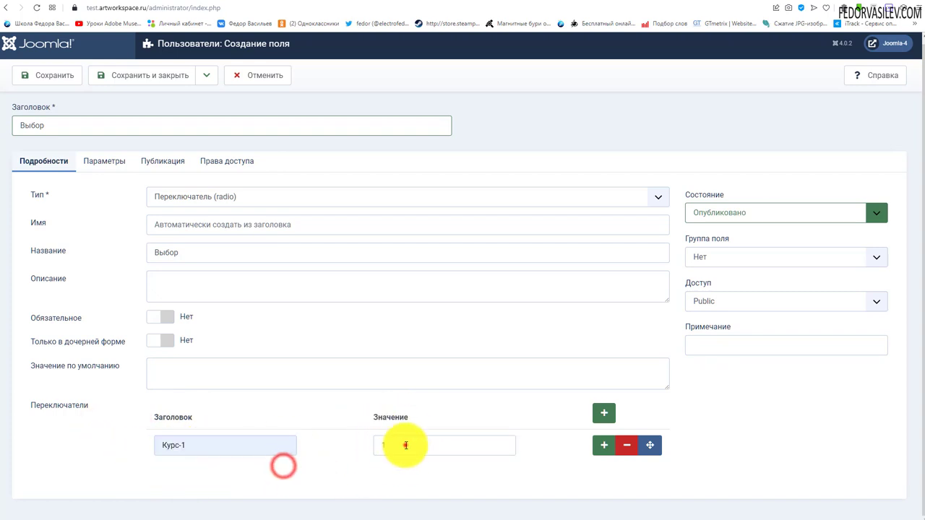
pyautogui.click(403, 444)
pyautogui.write('1')
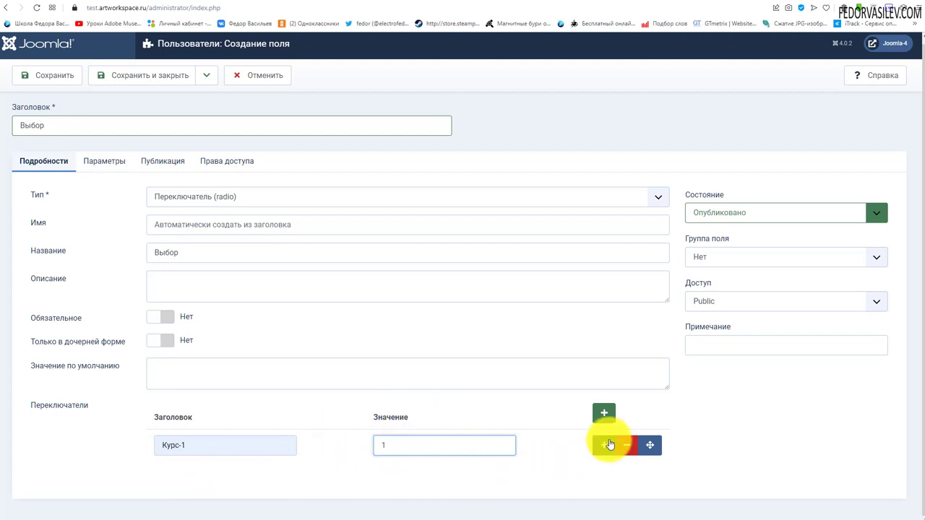
# - Add two more radio options, "Курс-2" with the value 2 and "Курс-3" with the value 3
pyautogui.click(605, 447)
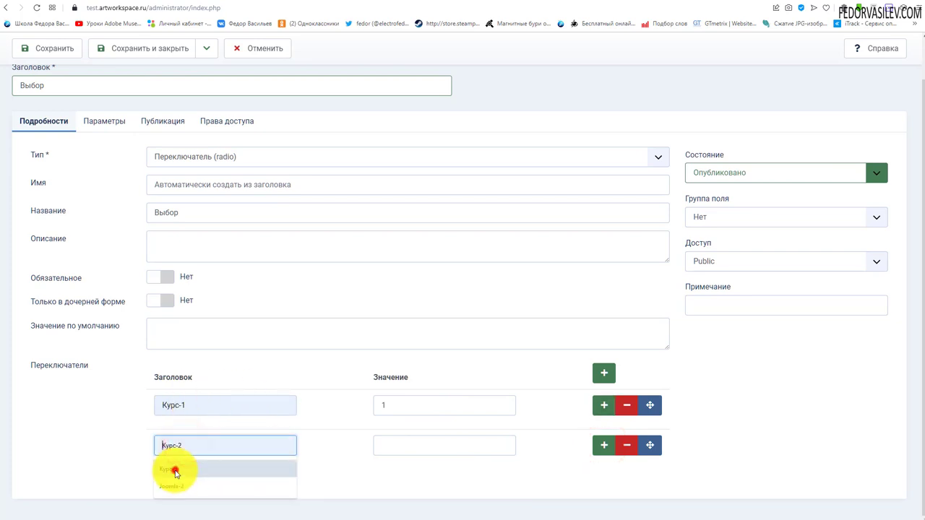
pyautogui.click(173, 469)
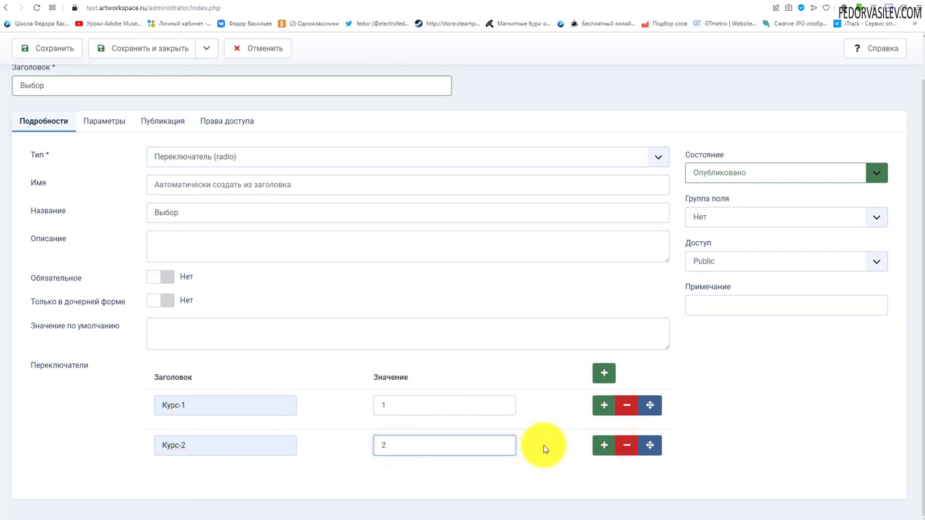
pyautogui.click(602, 445)
pyautogui.click(215, 445)
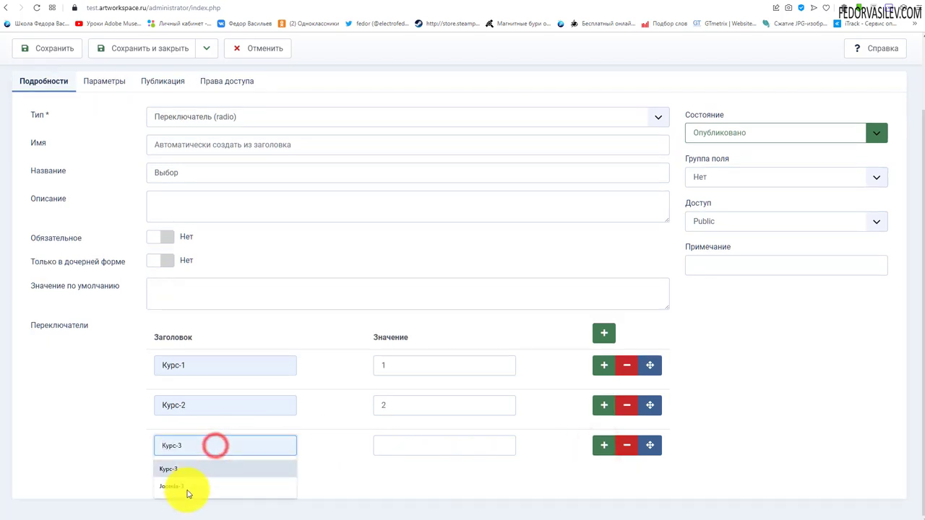
pyautogui.click(182, 471)
pyautogui.click(403, 445)
pyautogui.write('3')
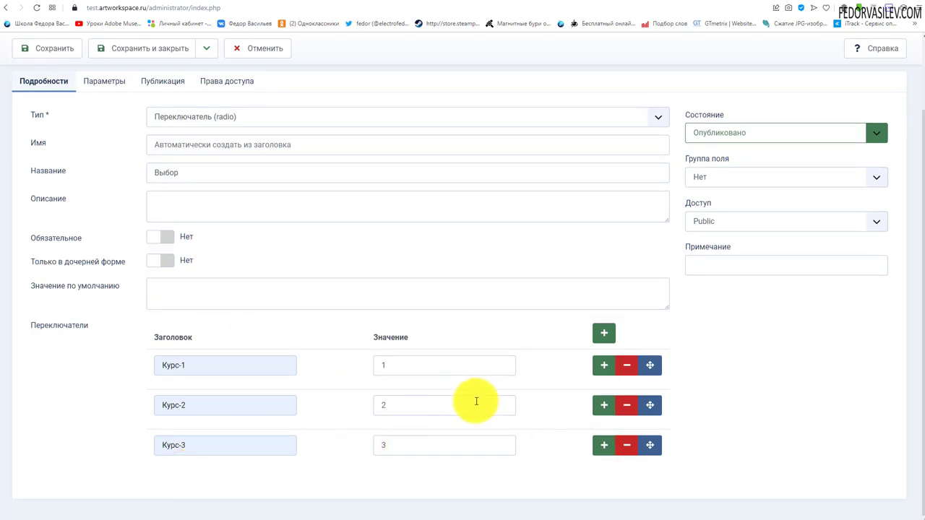
# - Assign the new "Выбор" field to the "Joomla" field group
pyautogui.scroll(2, 473, 400)
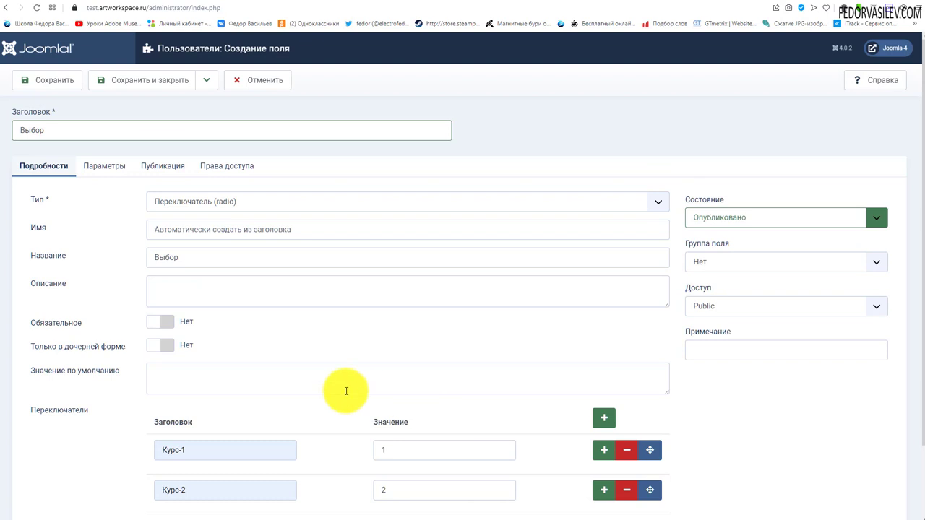
pyautogui.click(728, 262)
pyautogui.click(715, 287)
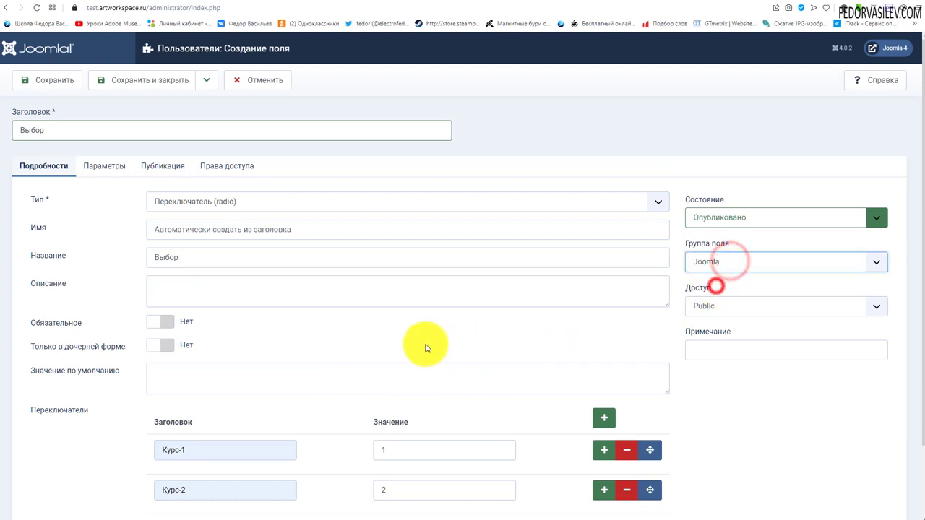
# - Look through the radio field's parameters, publishing and access rights settings, including the choices for the system area
pyautogui.click(116, 166)
pyautogui.scroll(-6, 227, 252)
pyautogui.scroll(6, 344, 332)
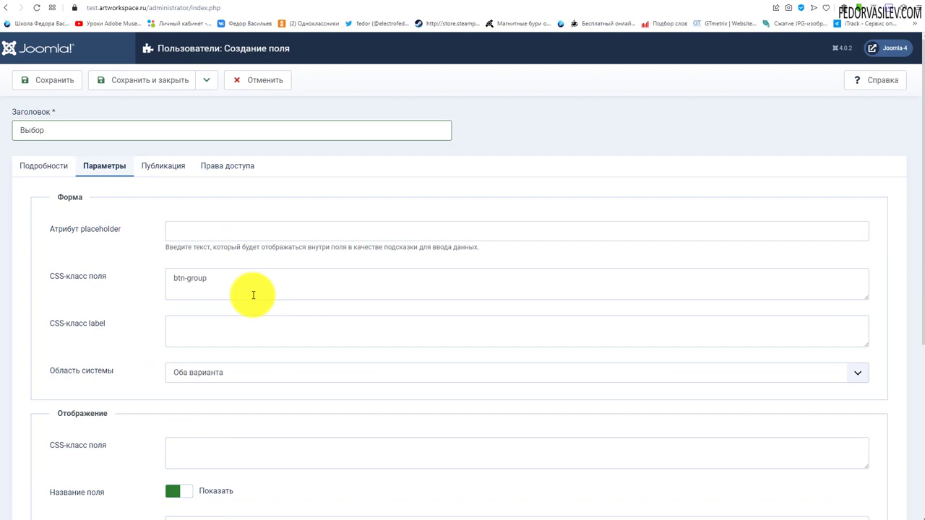
pyautogui.click(162, 166)
pyautogui.click(221, 173)
pyautogui.click(46, 168)
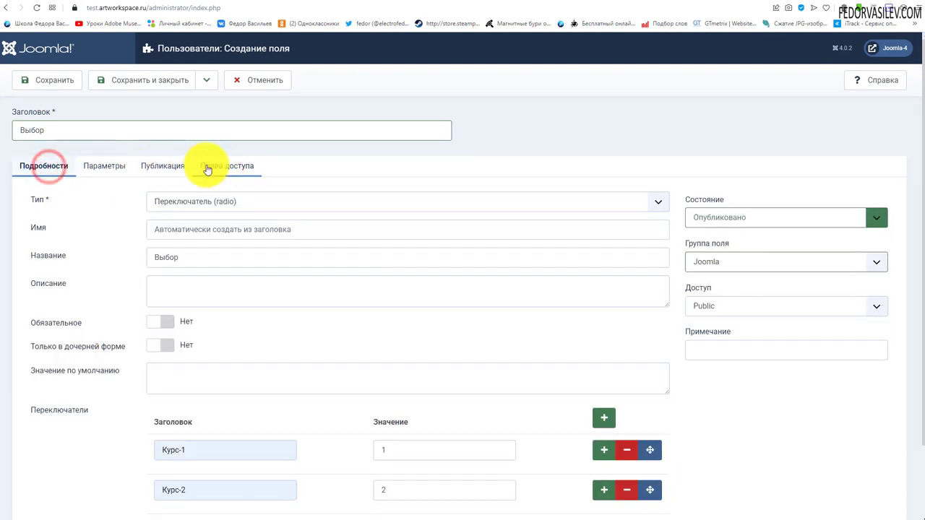
pyautogui.click(210, 167)
pyautogui.click(102, 166)
pyautogui.scroll(-2, 162, 299)
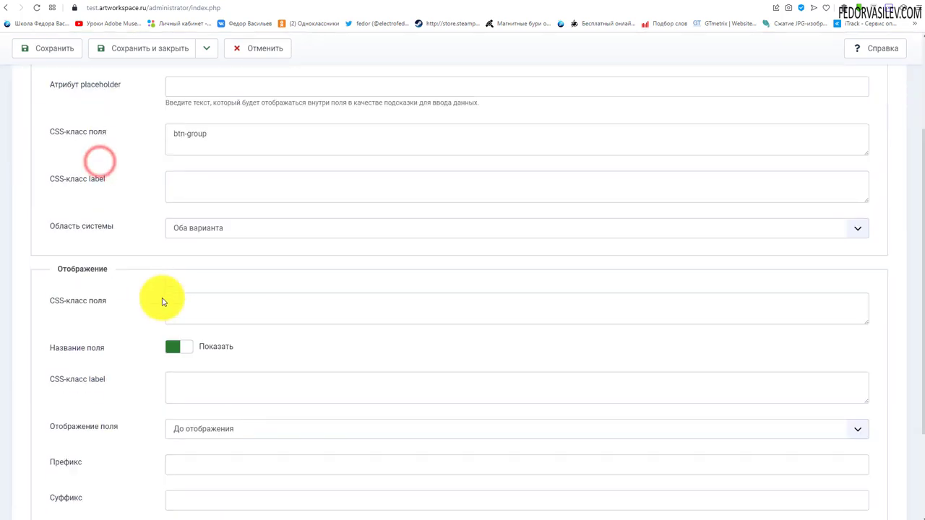
pyautogui.click(196, 227)
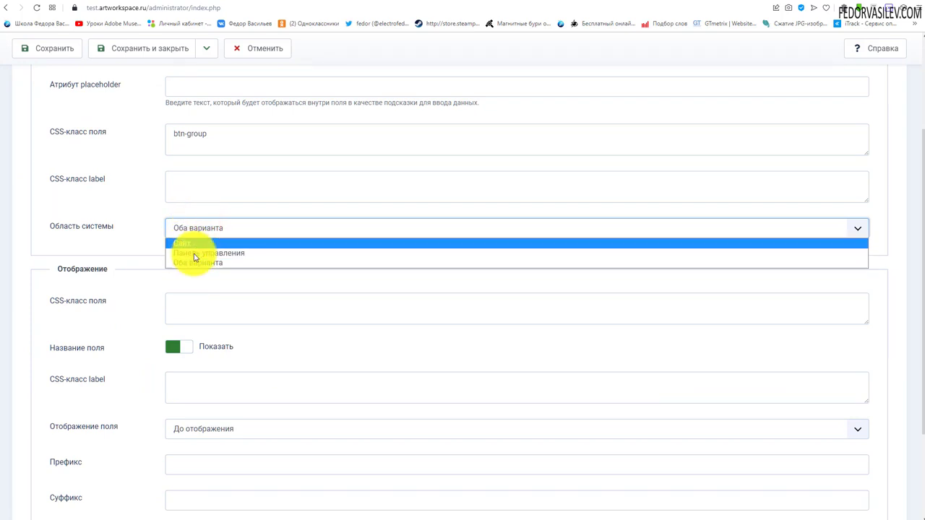
pyautogui.click(144, 238)
pyautogui.scroll(-2, 162, 356)
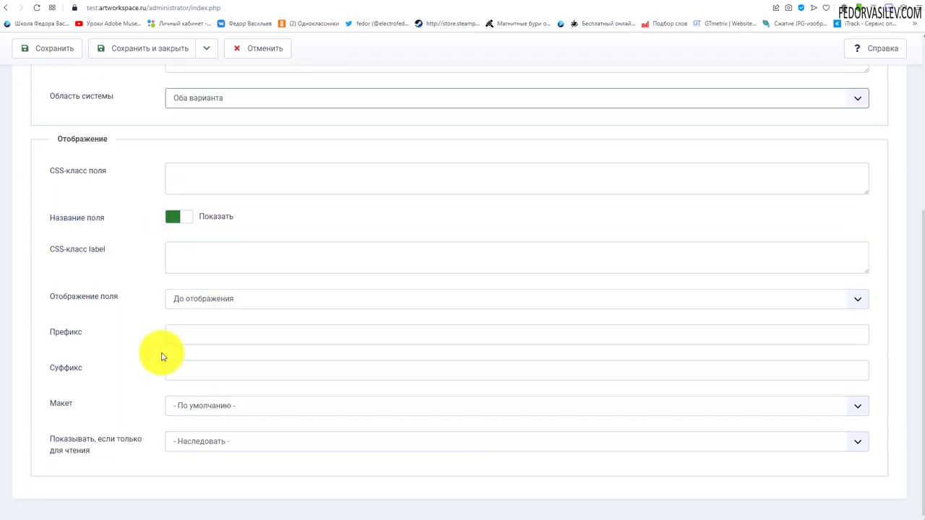
pyautogui.scroll(4, 162, 357)
# - Allow the Public group to edit the radio field's value, and save and close the field
pyautogui.click(216, 172)
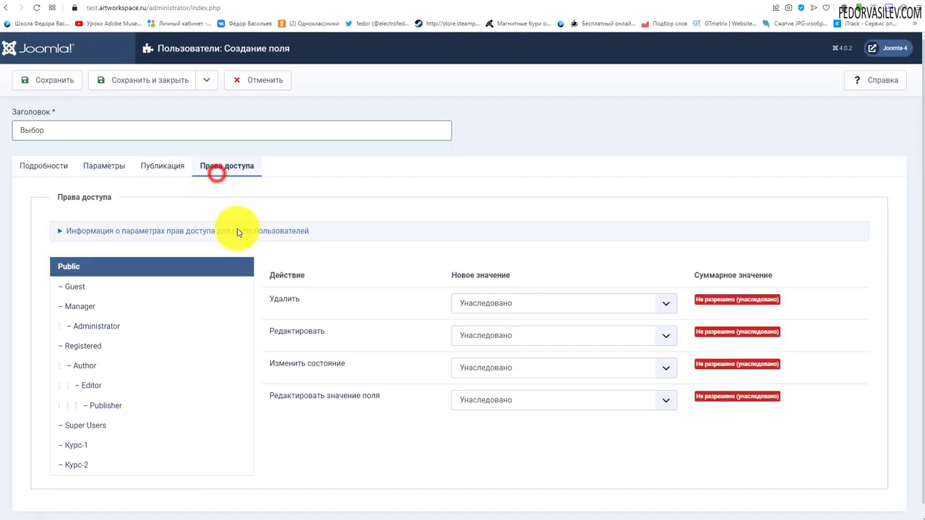
pyautogui.click(568, 403)
pyautogui.click(479, 423)
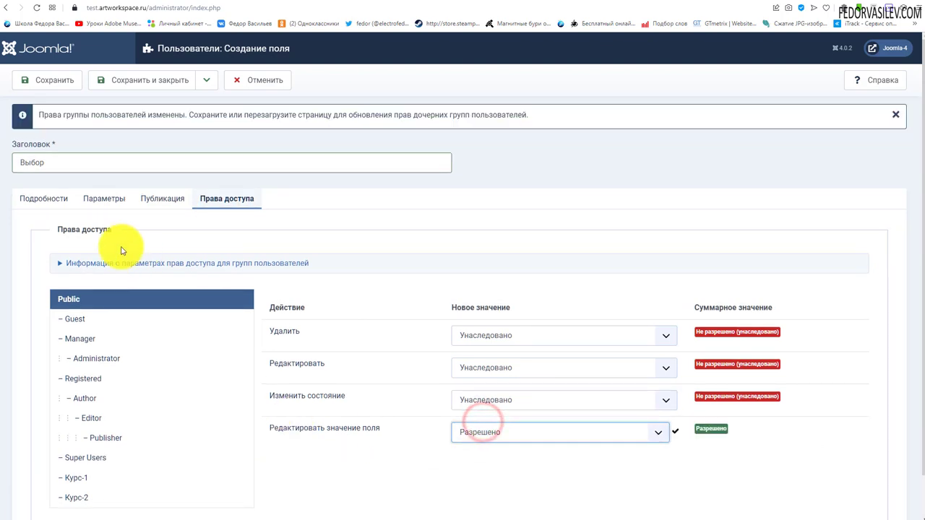
pyautogui.click(127, 81)
# - Reload the registration form and try the course options of the "Выбор" field, ending on "Курс-1"
pyautogui.click(396, 6)
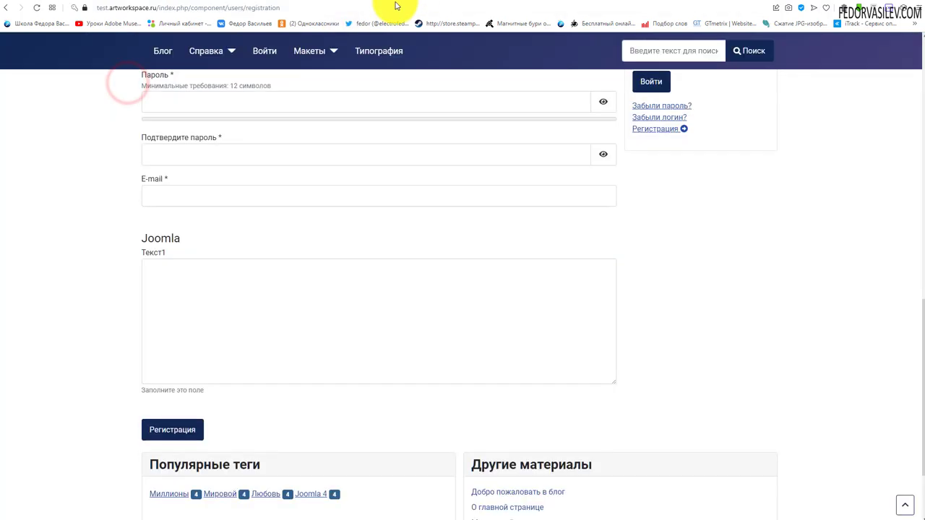
pyautogui.click(32, 8)
pyautogui.scroll(-3, 95, 181)
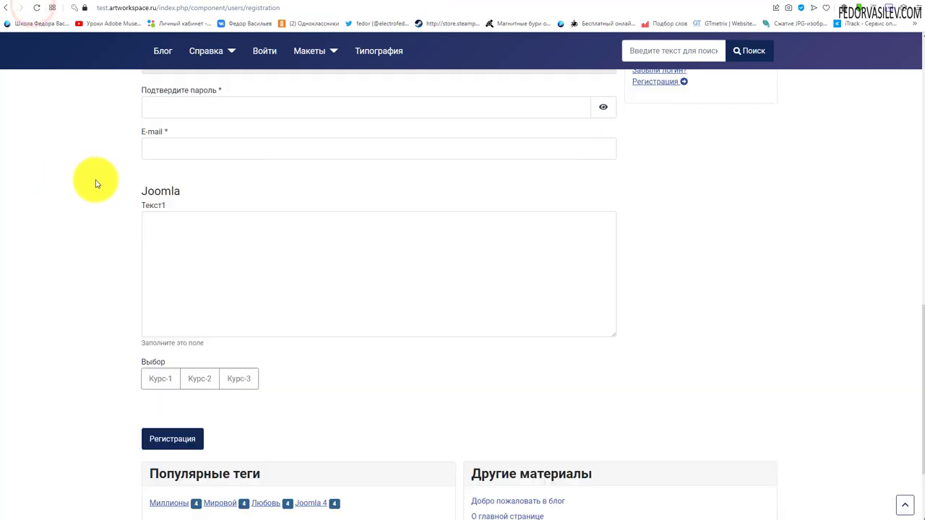
pyautogui.scroll(1, 78, 377)
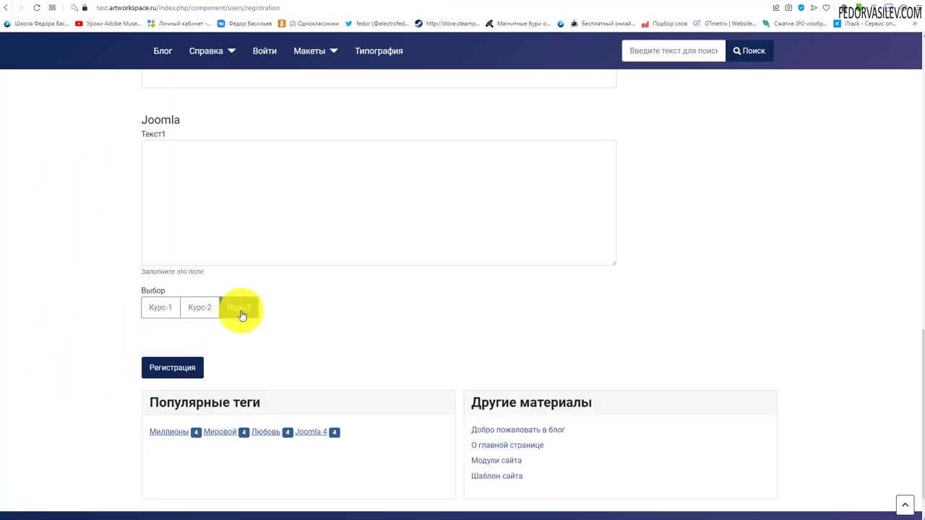
pyautogui.click(197, 307)
pyautogui.click(161, 307)
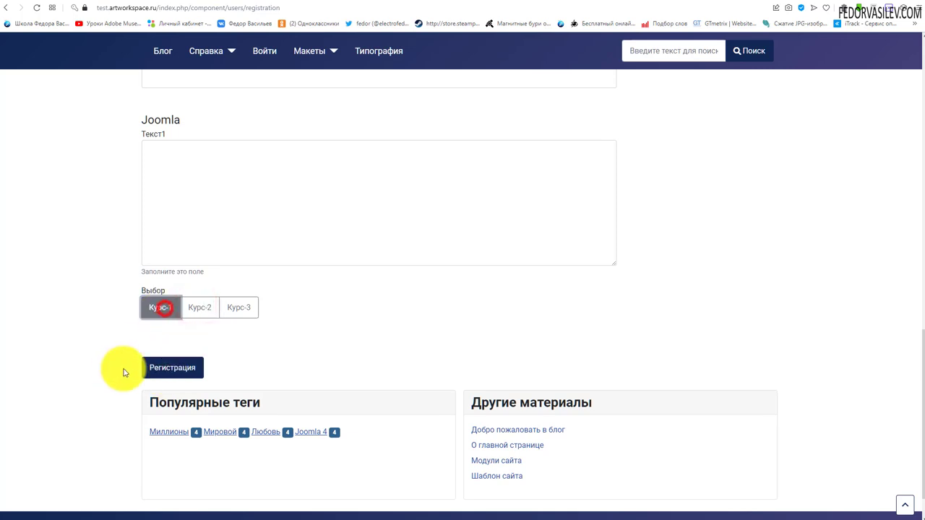
# - Try the "Выбор" course options and the text area under the "Joomla" heading of the registration form, ending on "Курс-3"
pyautogui.click(196, 307)
pyautogui.click(238, 309)
pyautogui.scroll(3, 378, 367)
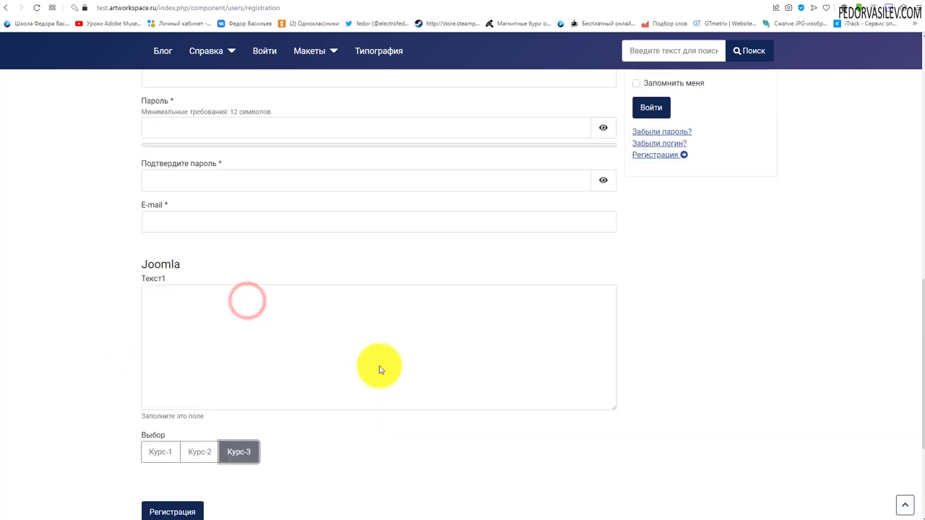
pyautogui.moveTo(150, 265); pyautogui.dragTo(148, 266)
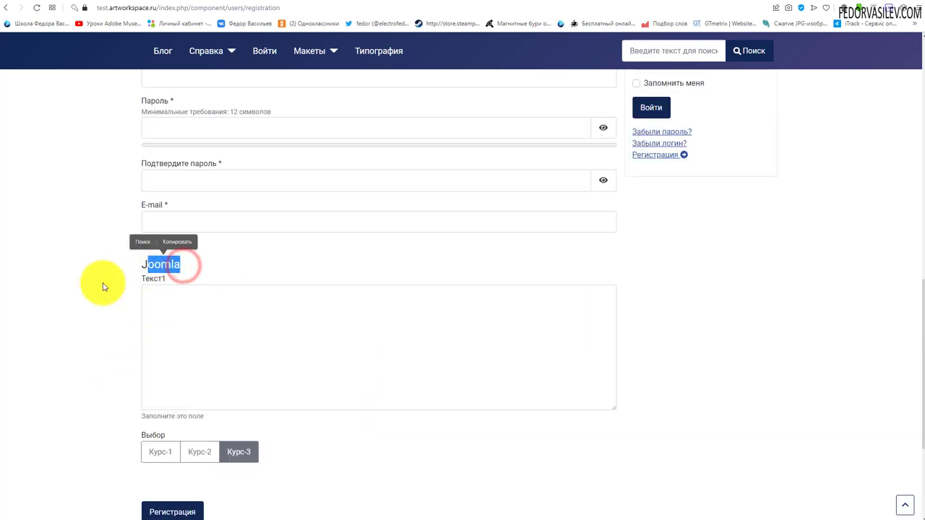
pyautogui.scroll(-2, 87, 289)
pyautogui.scroll(2, 82, 299)
pyautogui.click(196, 282)
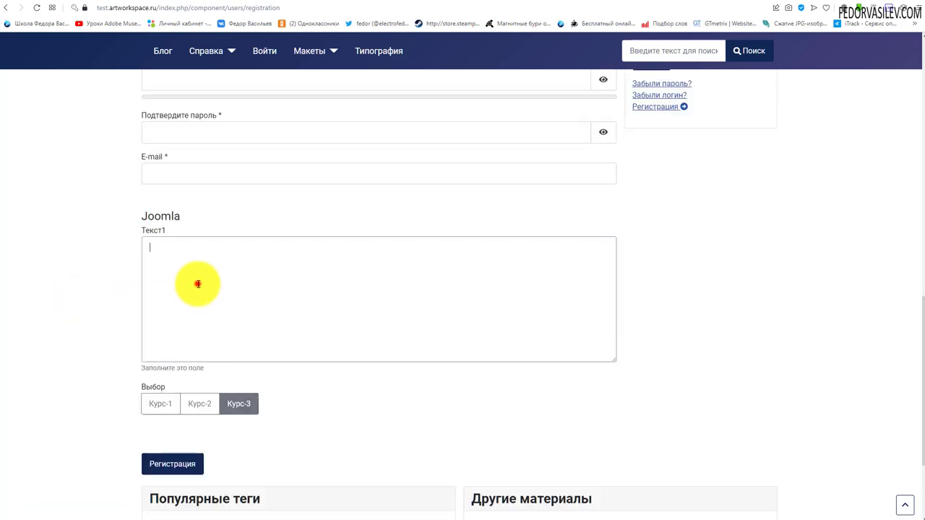
pyautogui.scroll(-2, 130, 289)
pyautogui.click(151, 264)
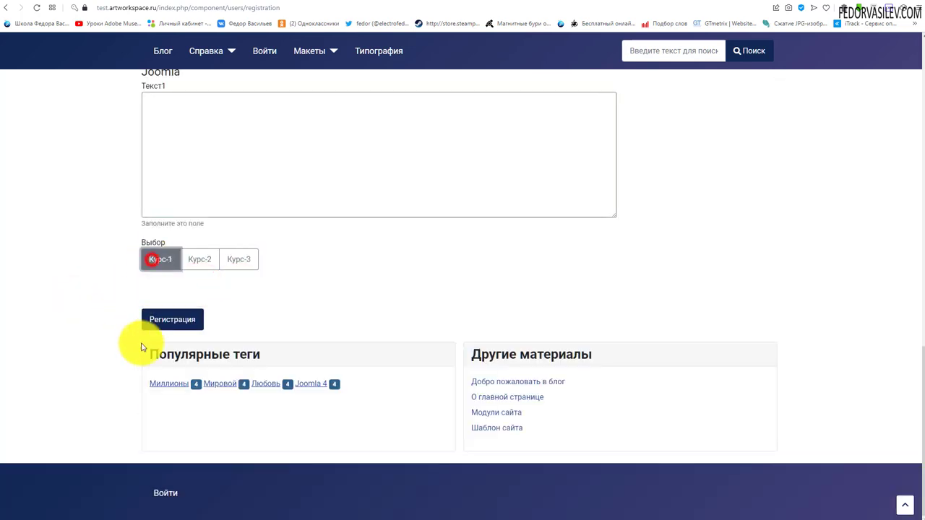
pyautogui.scroll(1, 210, 347)
pyautogui.click(202, 355)
pyautogui.click(240, 356)
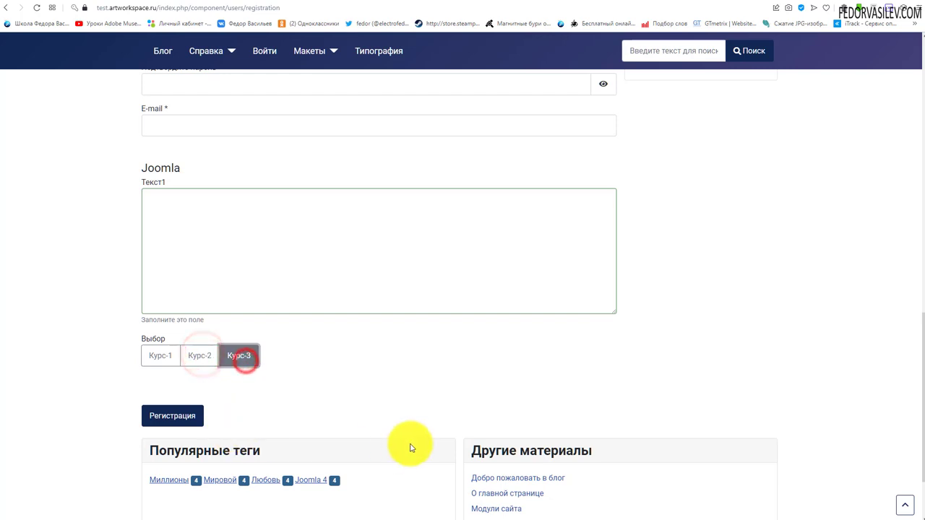
pyautogui.scroll(2, 299, 419)
pyautogui.scroll(-2, 233, 381)
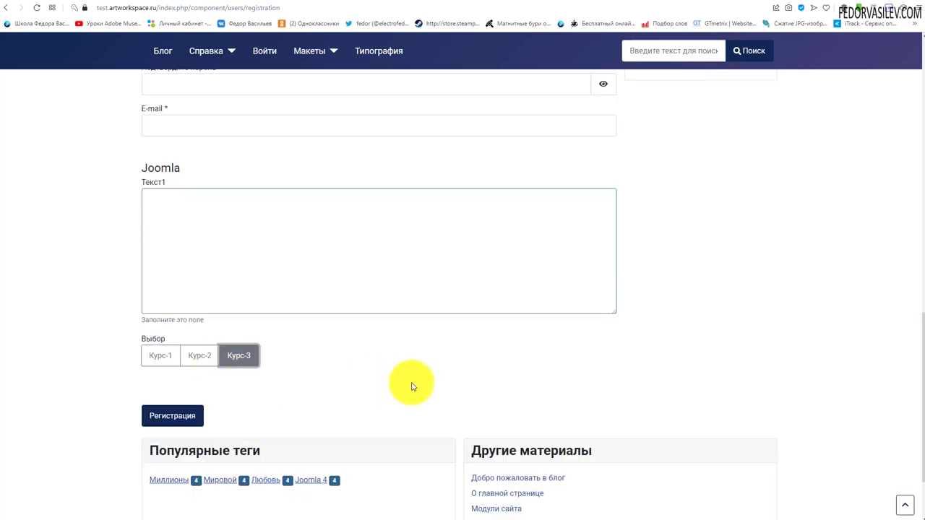
pyautogui.scroll(2, 409, 384)
pyautogui.scroll(-3, 347, 354)
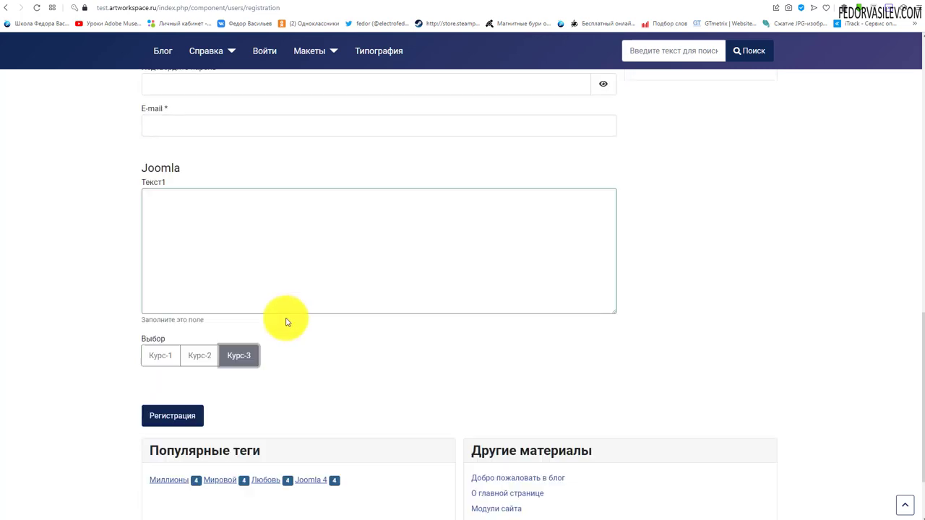
pyautogui.scroll(2, 385, 286)
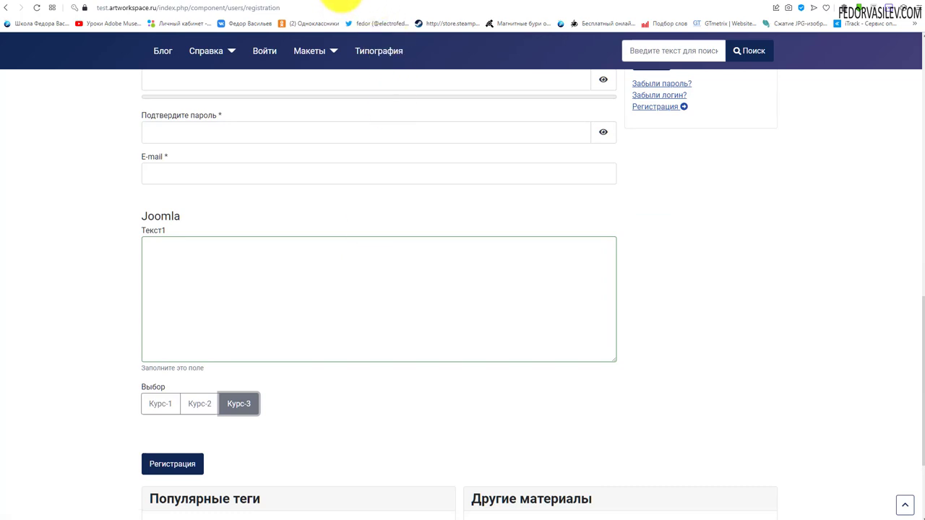
# - Switch to the user fields list in the Joomla administrator, sort it by ascending order, and move "Выбор" above "Текст"
pyautogui.click(341, 3)
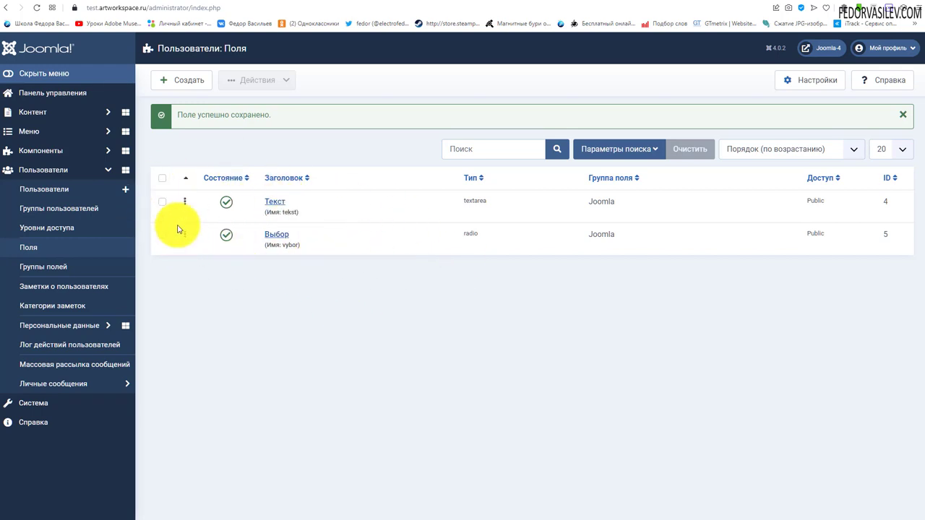
pyautogui.click(186, 181)
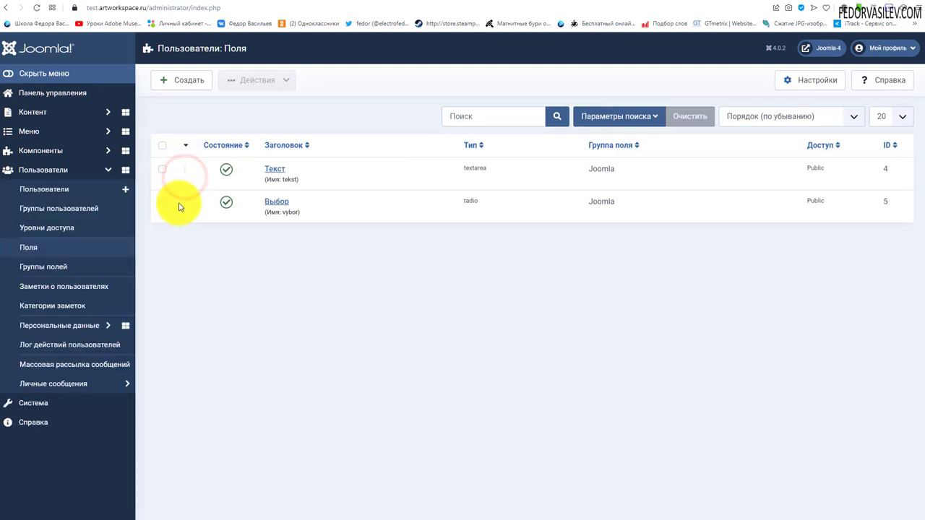
pyautogui.click(185, 145)
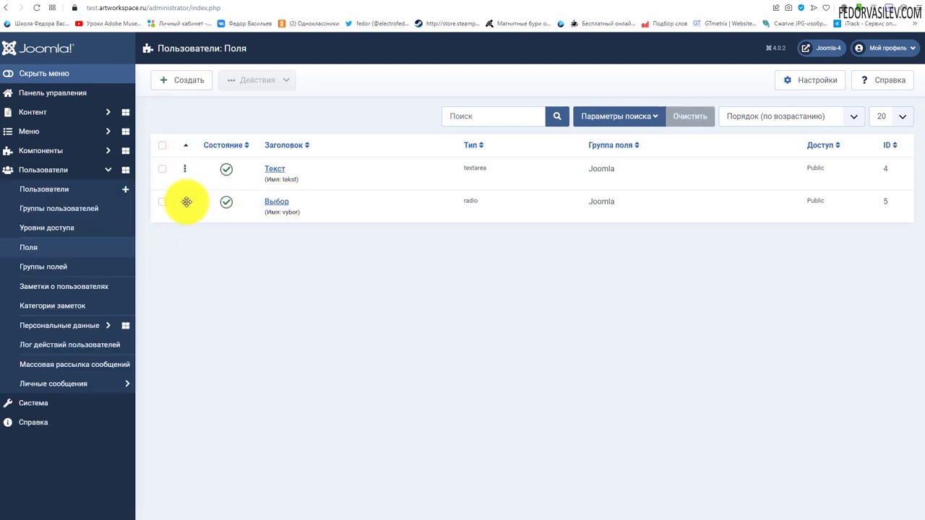
pyautogui.moveTo(185, 203); pyautogui.dragTo(195, 168)
# - Reload the registration form to check the field order, choosing "Курс-1" and placing the cursor in the "Текст1" area
pyautogui.click(407, 2)
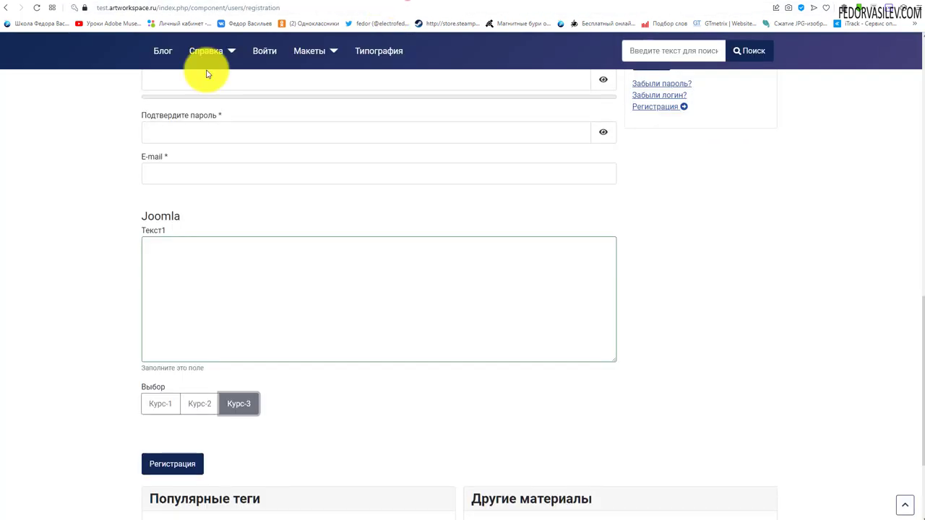
pyautogui.click(41, 10)
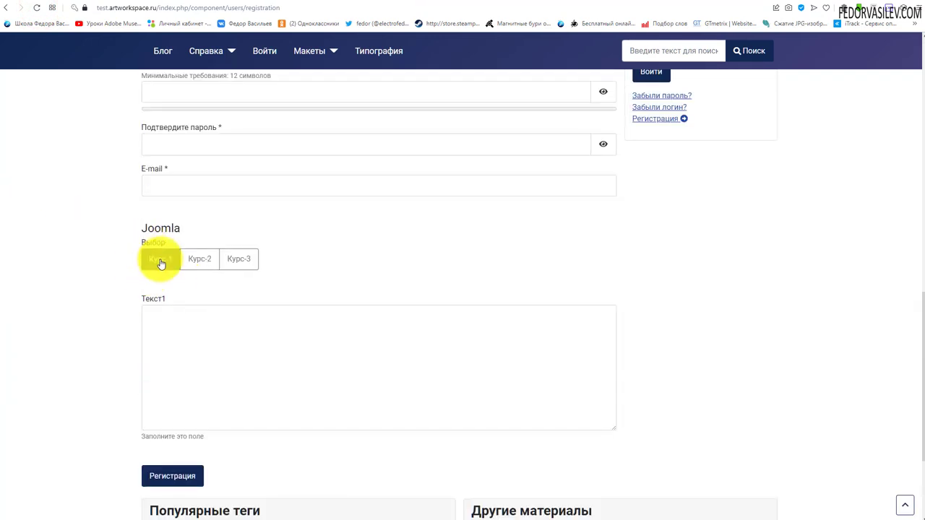
pyautogui.click(160, 258)
pyautogui.click(202, 334)
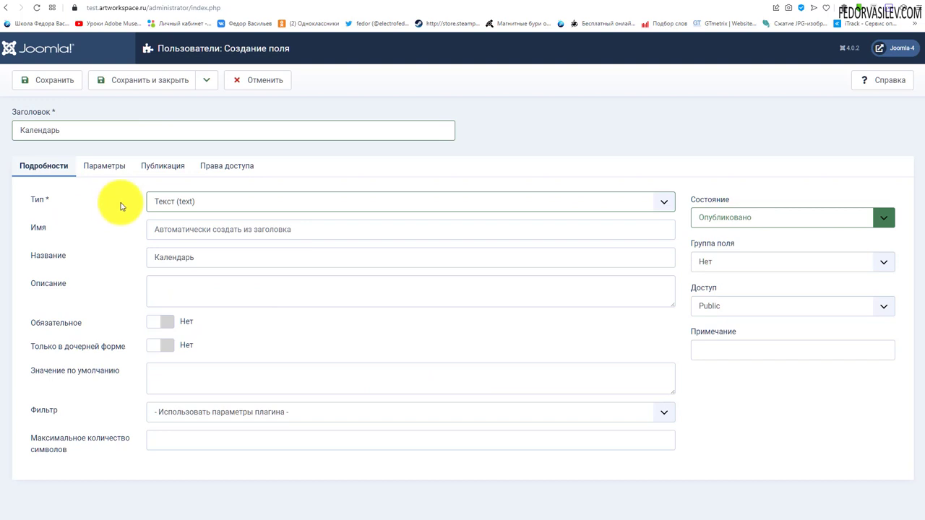
# - Set the new "Календарь" field's type to Календарь (calendar) and turn on showing the time
pyautogui.click(184, 202)
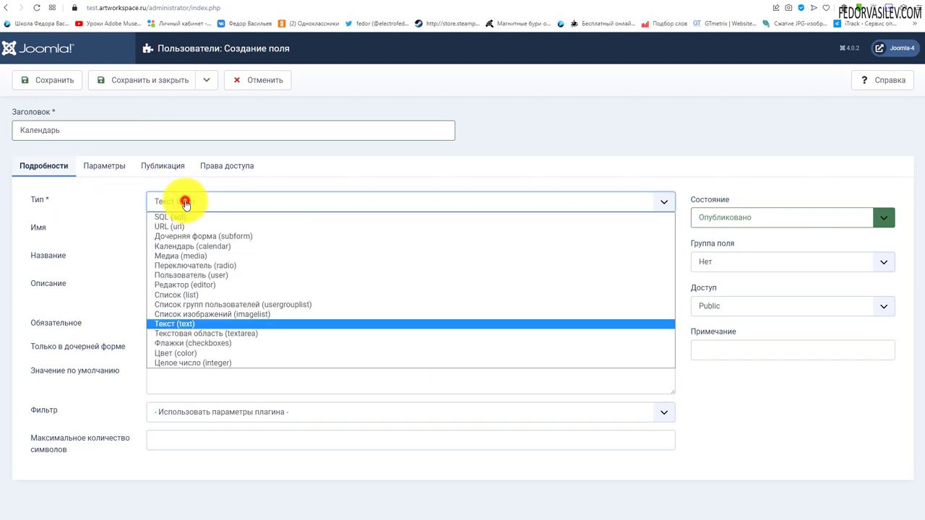
pyautogui.click(184, 244)
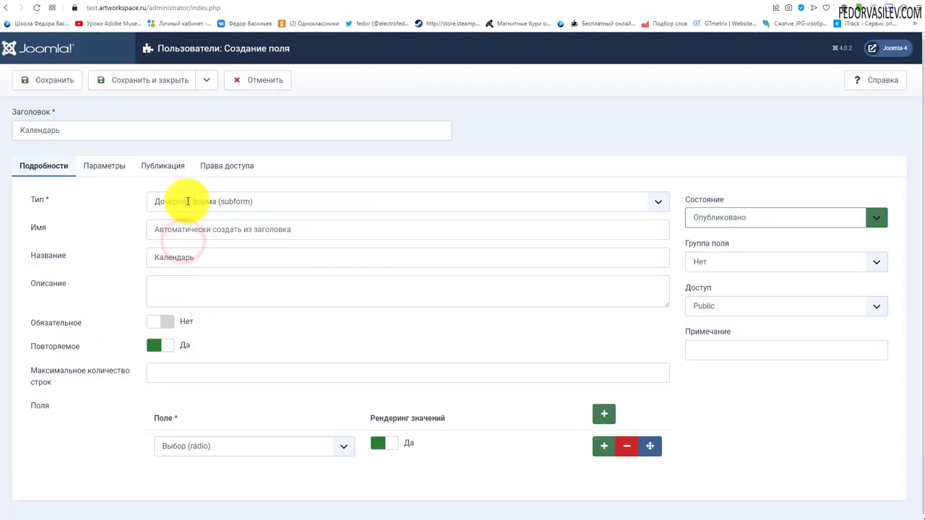
pyautogui.moveTo(270, 399); pyautogui.dragTo(639, 400)
pyautogui.click(315, 383)
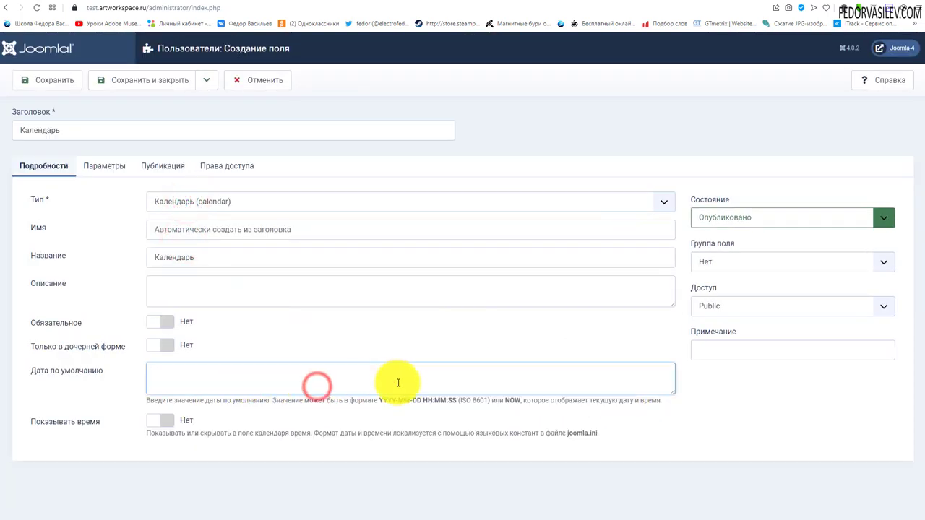
pyautogui.click(162, 423)
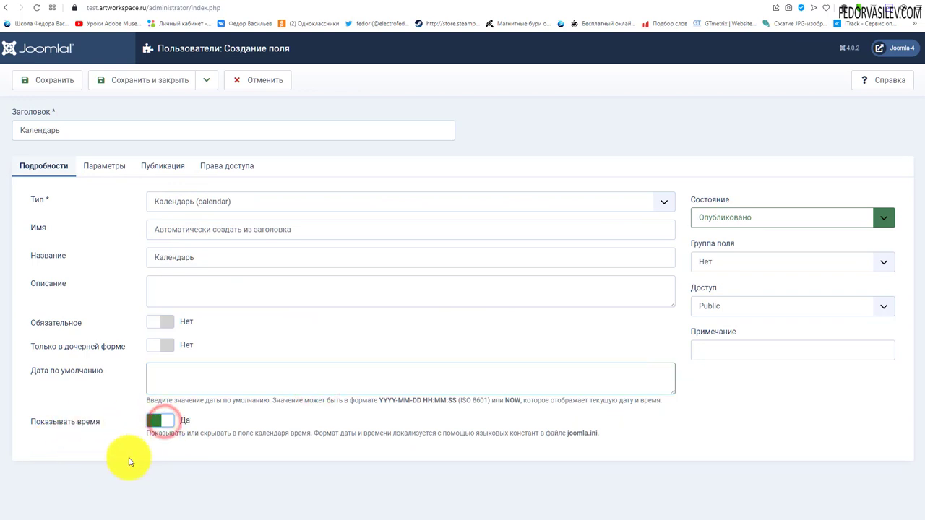
# - Allow the Public group to edit the calendar field's value, and save the field
pyautogui.click(103, 165)
pyautogui.click(168, 163)
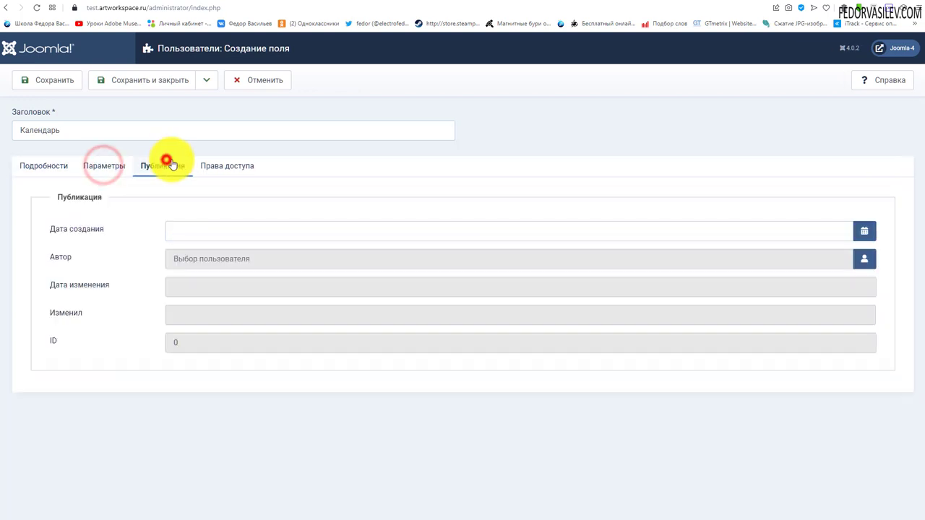
pyautogui.click(217, 166)
pyautogui.click(469, 399)
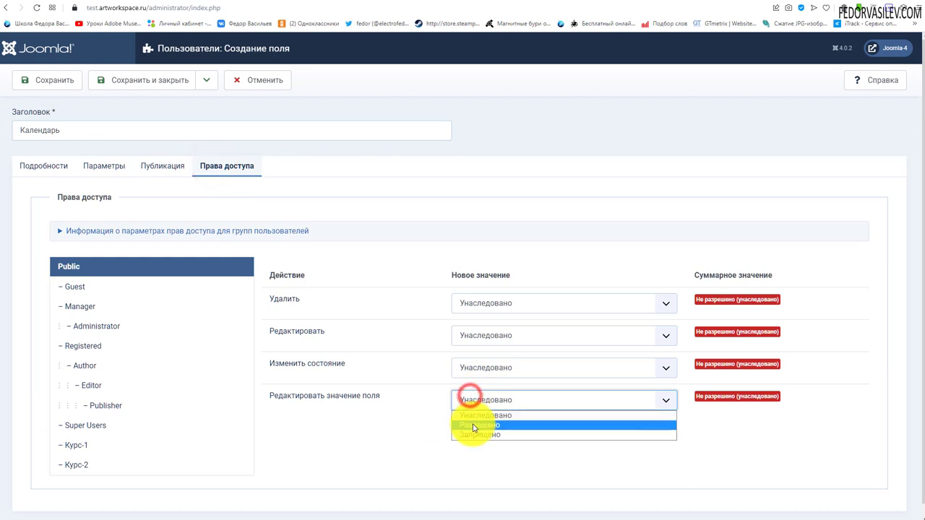
pyautogui.click(473, 426)
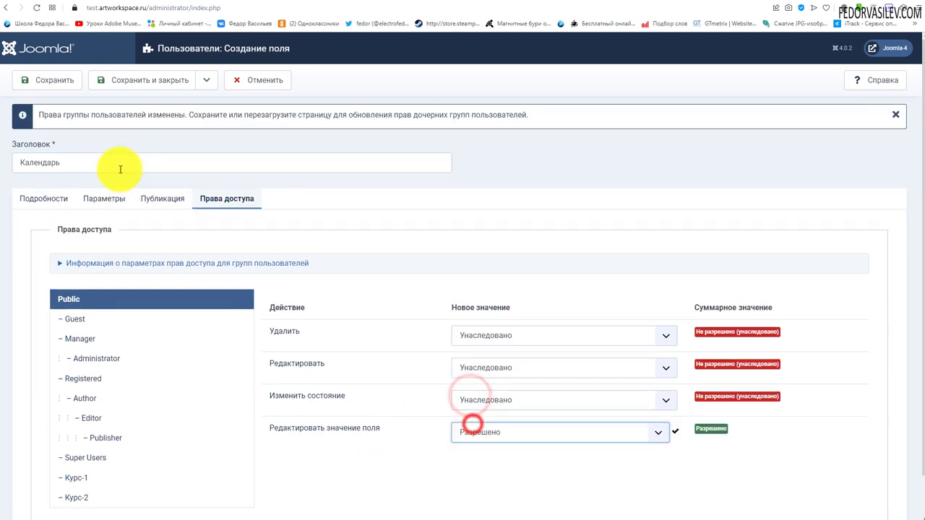
pyautogui.click(114, 79)
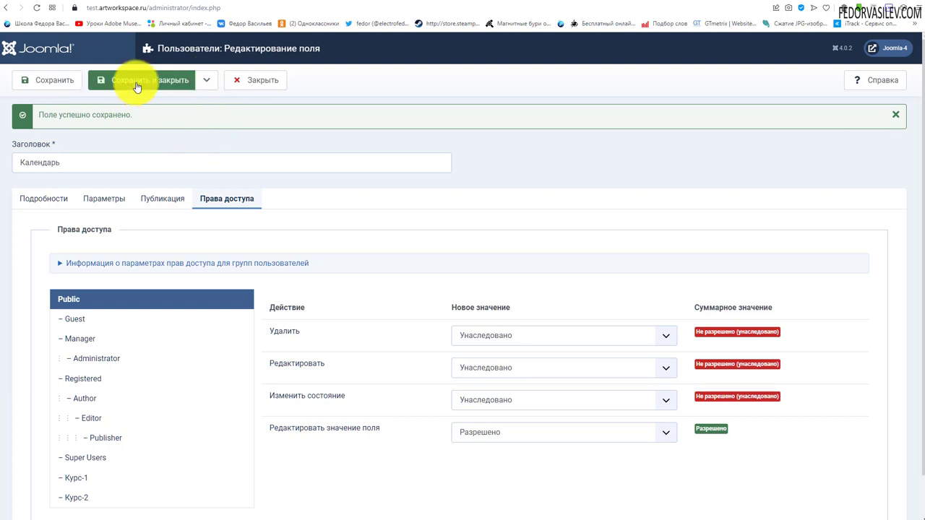
# - Save the calendar field and start another new one, and look through the available field types
pyautogui.click(205, 81)
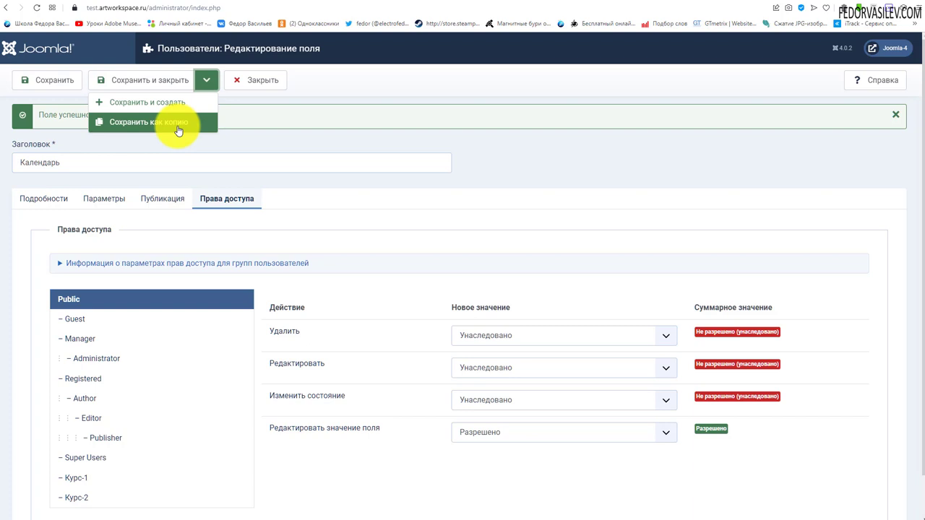
pyautogui.click(154, 102)
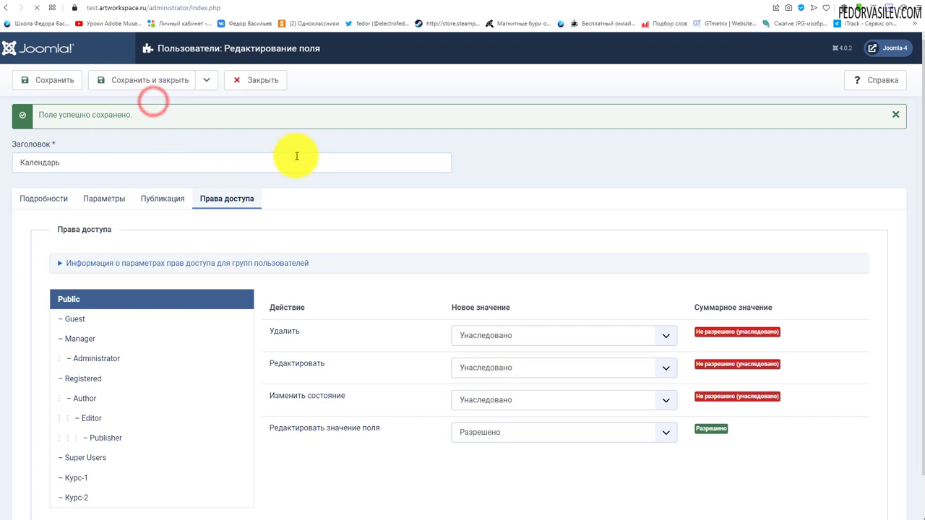
pyautogui.click(38, 196)
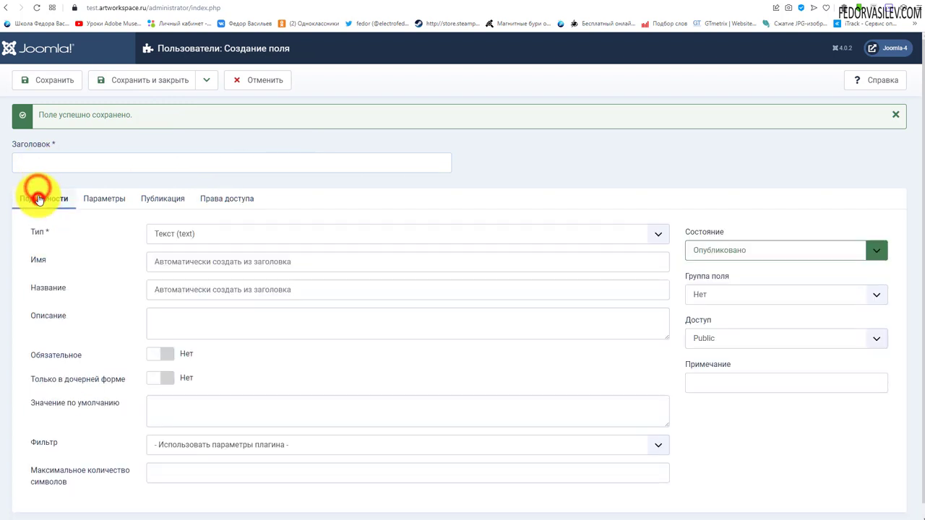
pyautogui.click(189, 235)
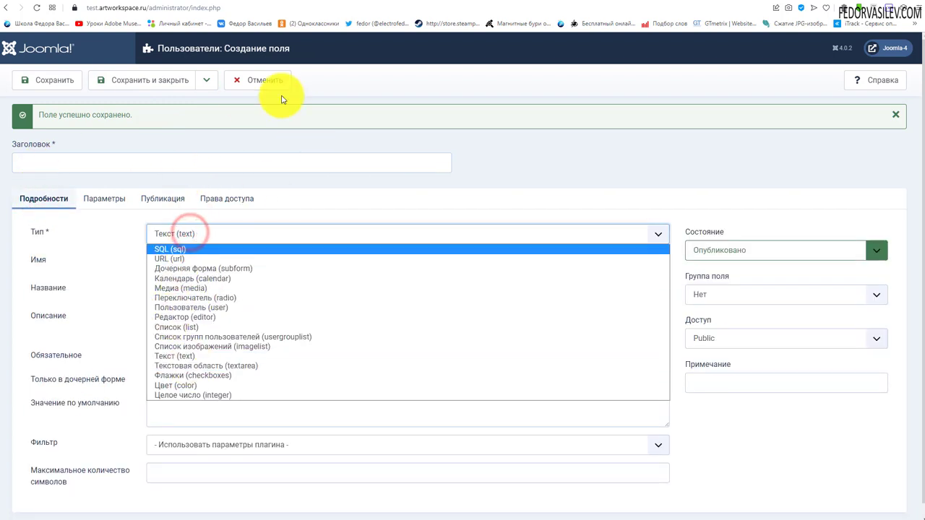
pyautogui.click(372, 73)
# - Reload the registration form and examine the "Календарь" field under the "Поля" heading and the fields grouped under "Joomla"
pyautogui.hotkey('ctrl', 'Tab')
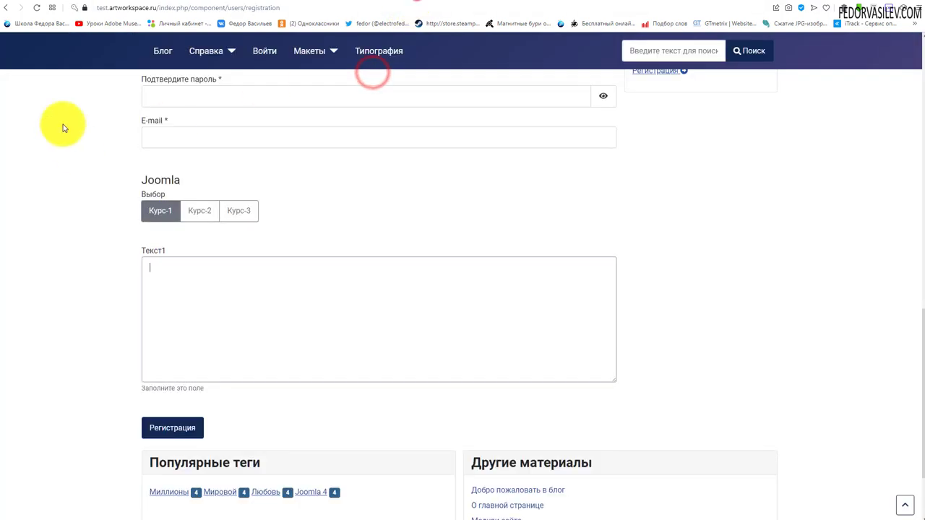
pyautogui.click(36, 7)
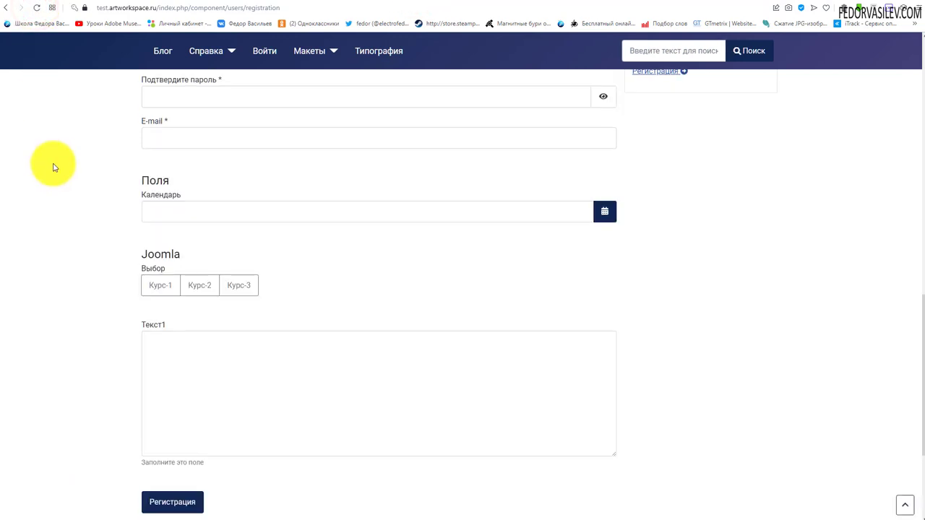
pyautogui.scroll(-1, 53, 168)
pyautogui.scroll(2, 109, 257)
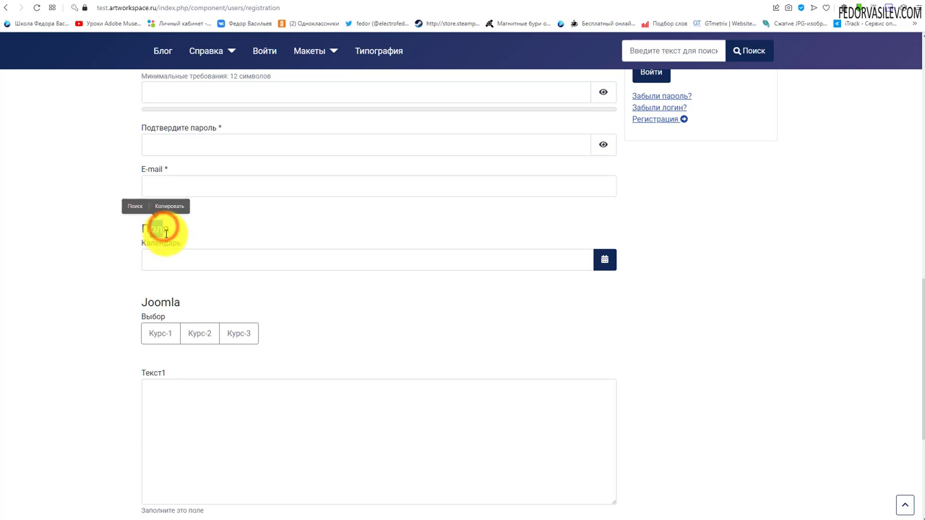
pyautogui.click(165, 233)
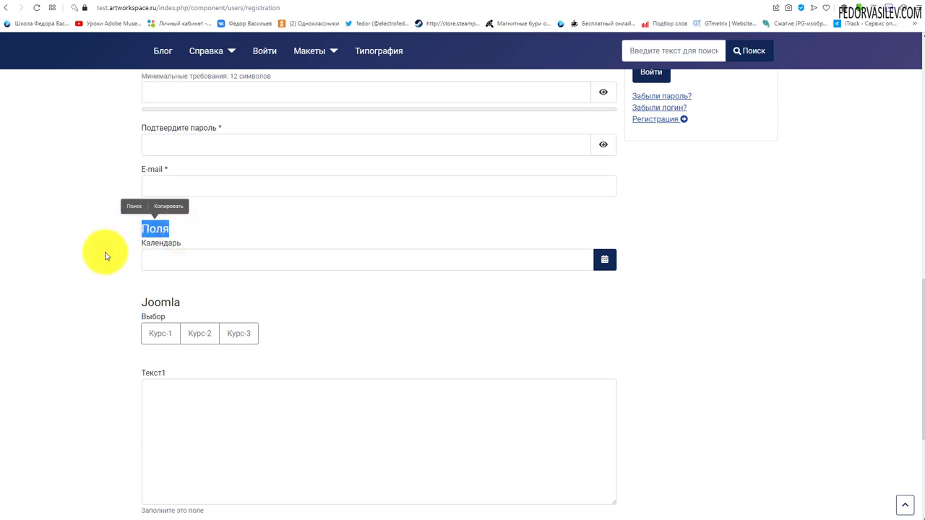
pyautogui.scroll(-2, 146, 154)
pyautogui.moveTo(183, 162); pyautogui.dragTo(147, 159)
pyautogui.scroll(2, 88, 340)
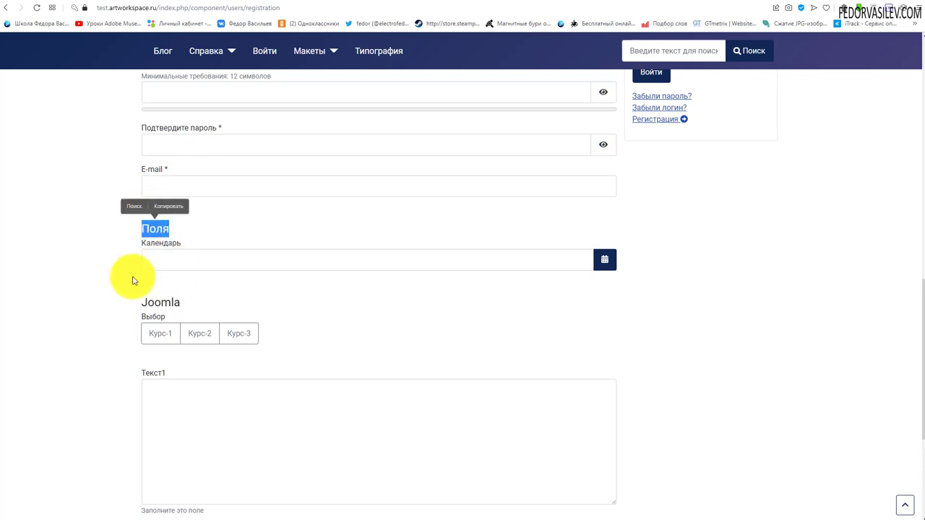
# - Try the hour and minute choices in the "Календарь" date picker, fill in today's date and time, and select the entered value
pyautogui.click(168, 260)
pyautogui.click(605, 259)
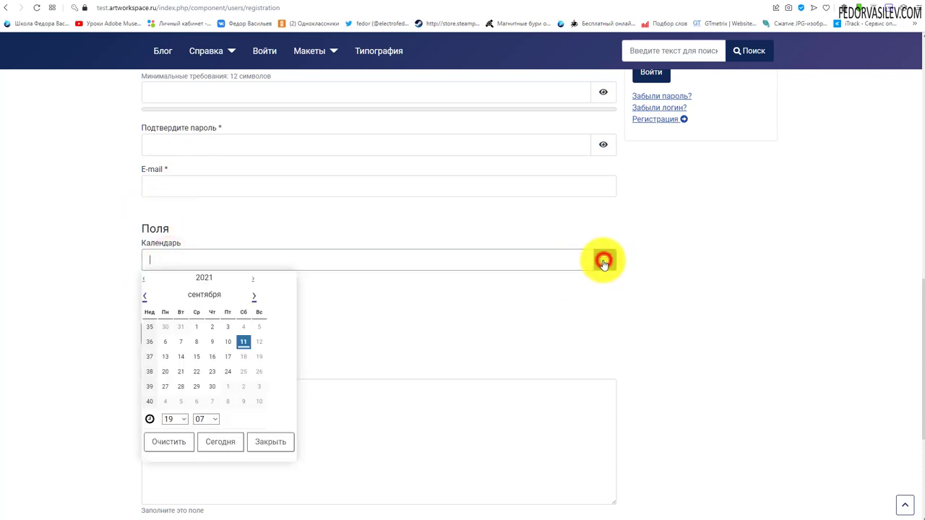
pyautogui.click(186, 421)
pyautogui.click(205, 420)
pyautogui.click(230, 422)
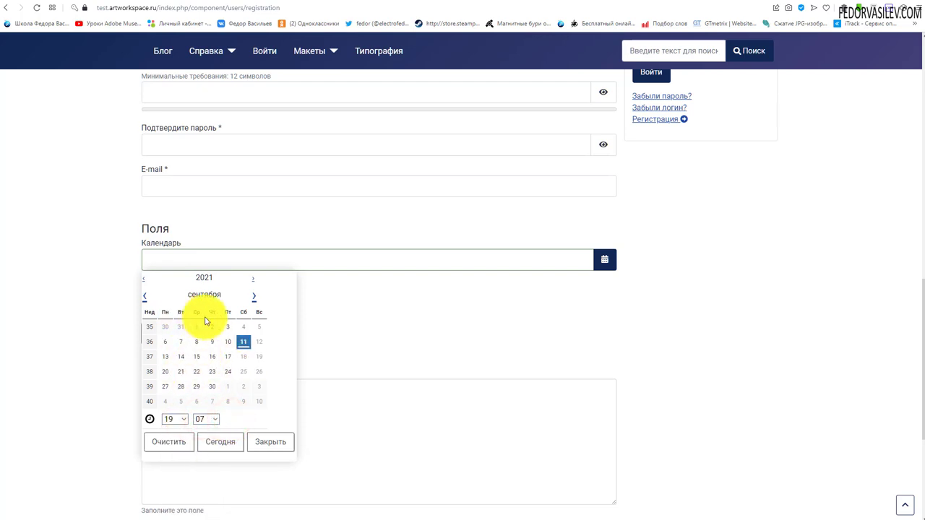
pyautogui.click(219, 443)
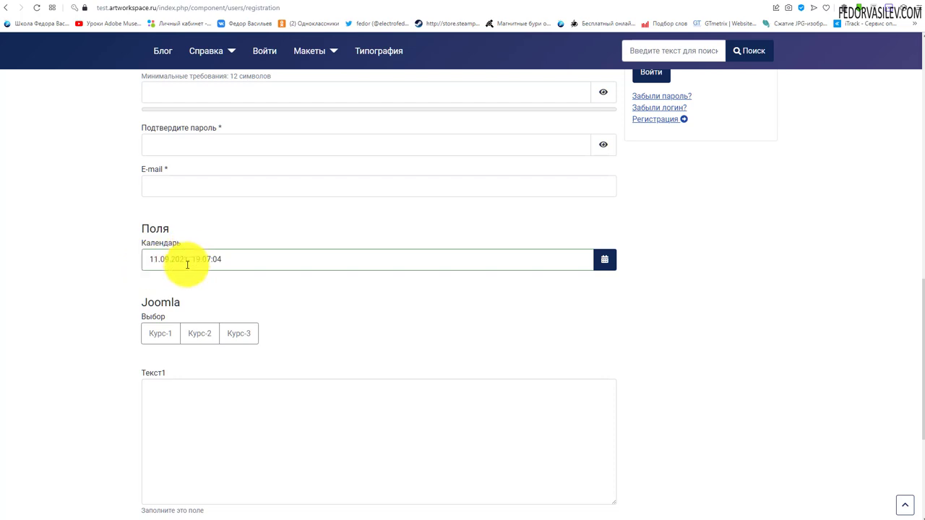
pyautogui.moveTo(230, 259); pyautogui.dragTo(155, 257)
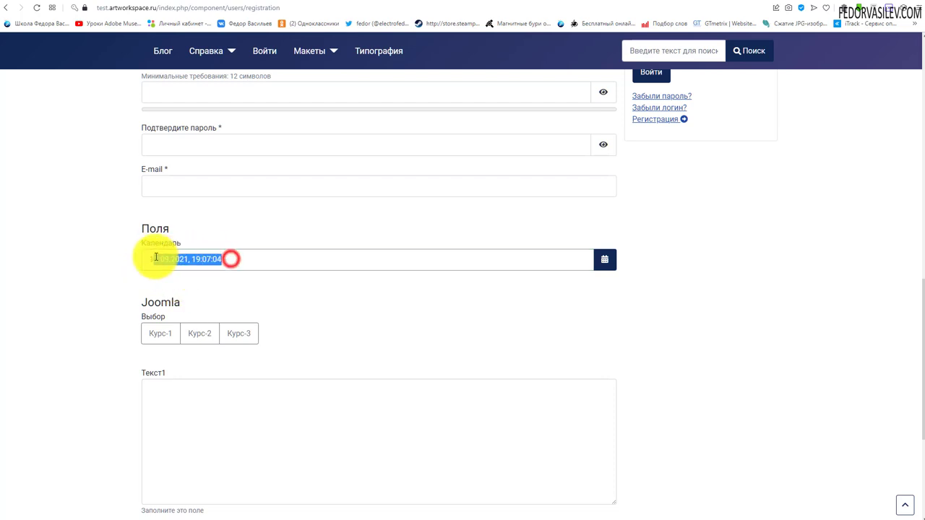
pyautogui.tripleClick(237, 258)
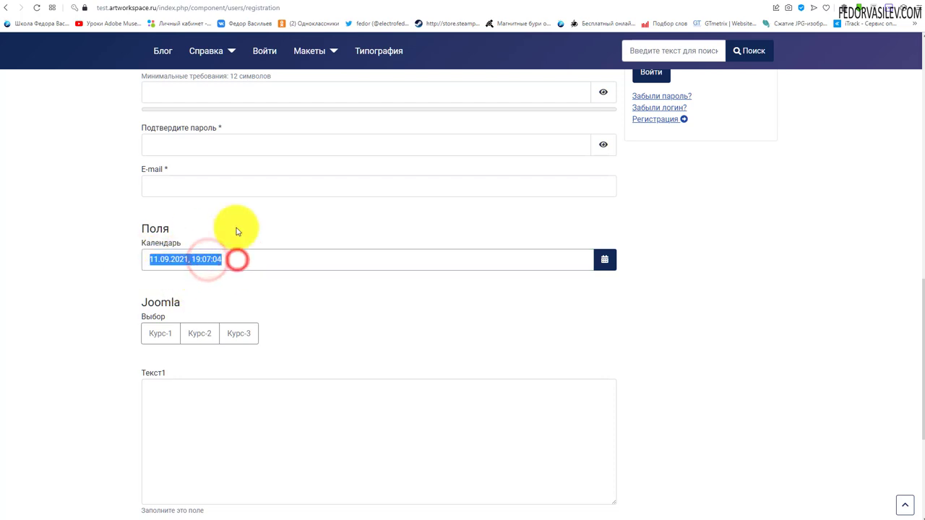
pyautogui.click(255, 223)
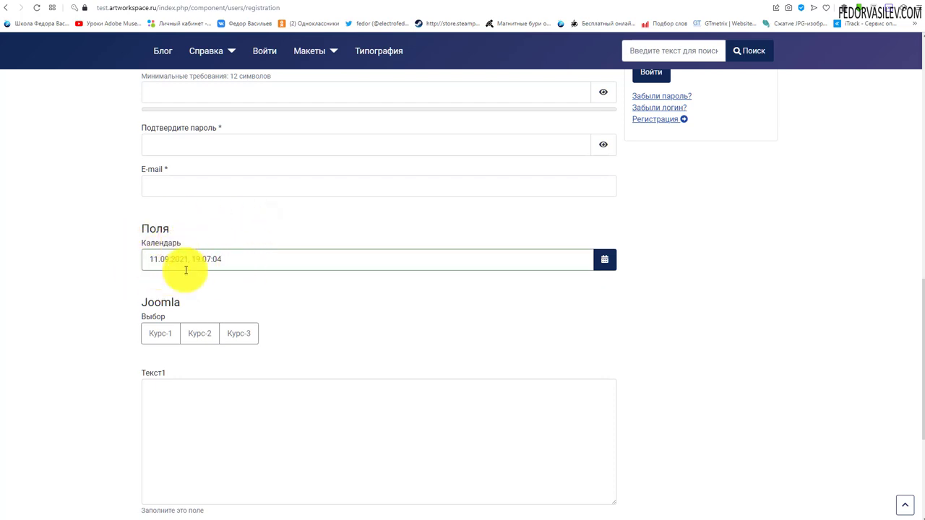
# - Discard the unsaved new field in the administrator, and create and save a user field group titled "WordPress"
pyautogui.hotkey('ctrl', 'Tab')
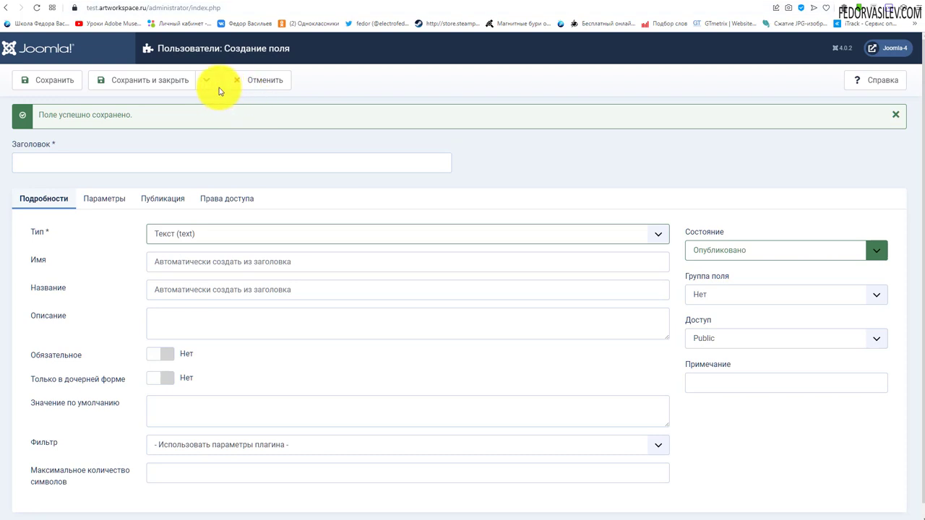
pyautogui.click(243, 85)
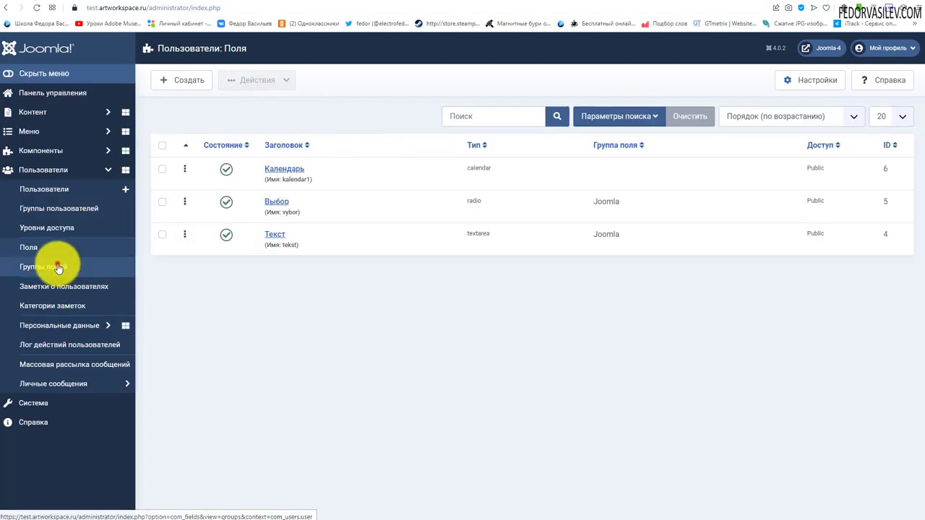
pyautogui.click(51, 267)
pyautogui.click(184, 82)
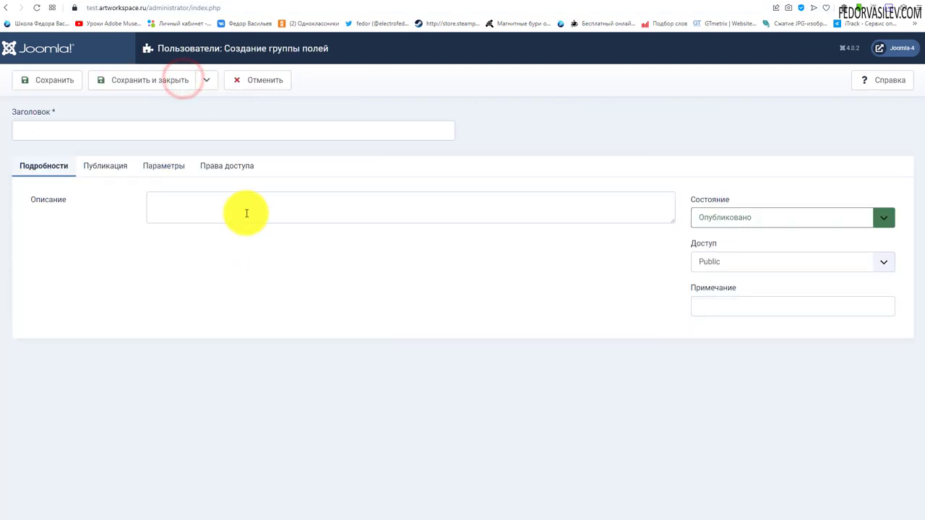
pyautogui.click(126, 134)
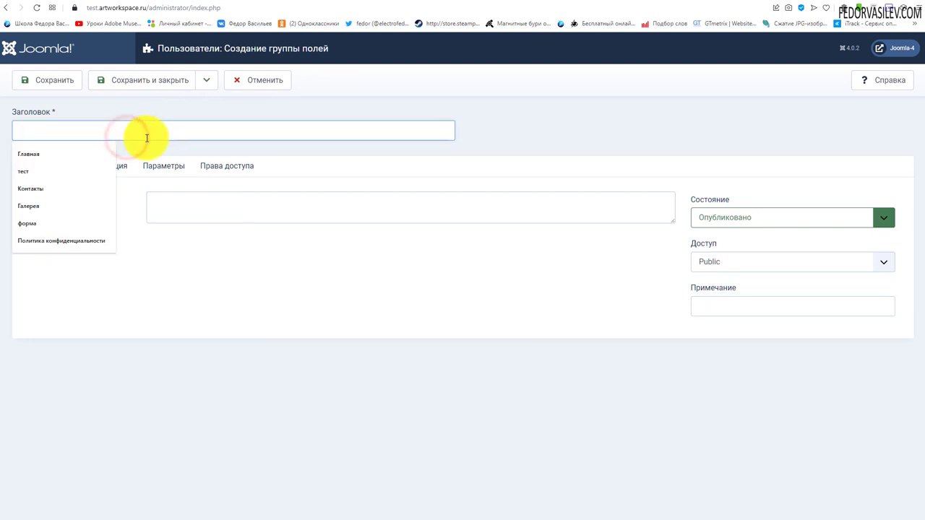
pyautogui.write('WordPress')
pyautogui.click(127, 80)
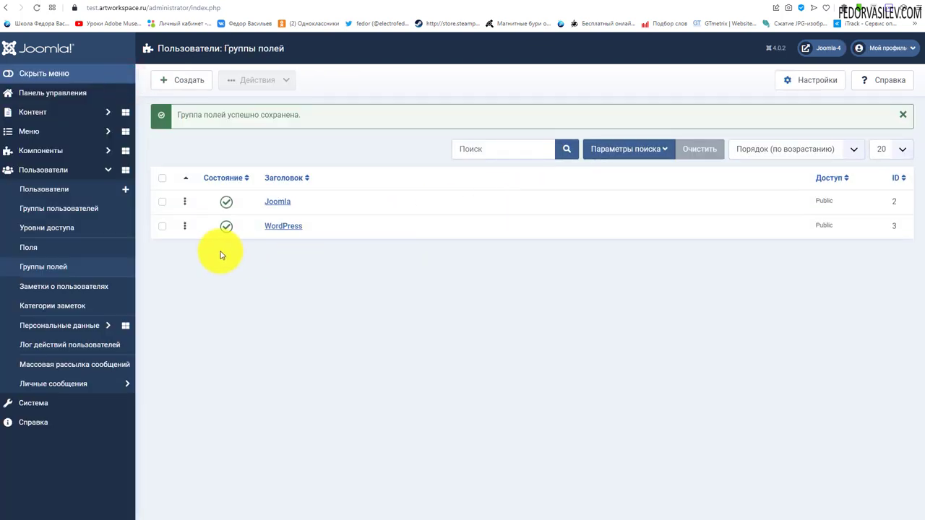
# - Assign the "Календарь" user field to the "WordPress" field group, and save and close it
pyautogui.click(23, 247)
pyautogui.click(284, 169)
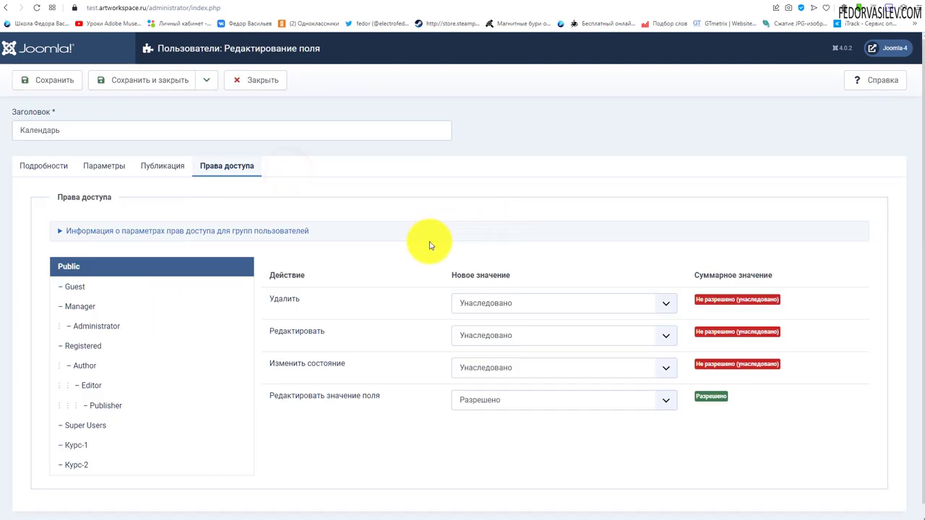
pyautogui.click(43, 167)
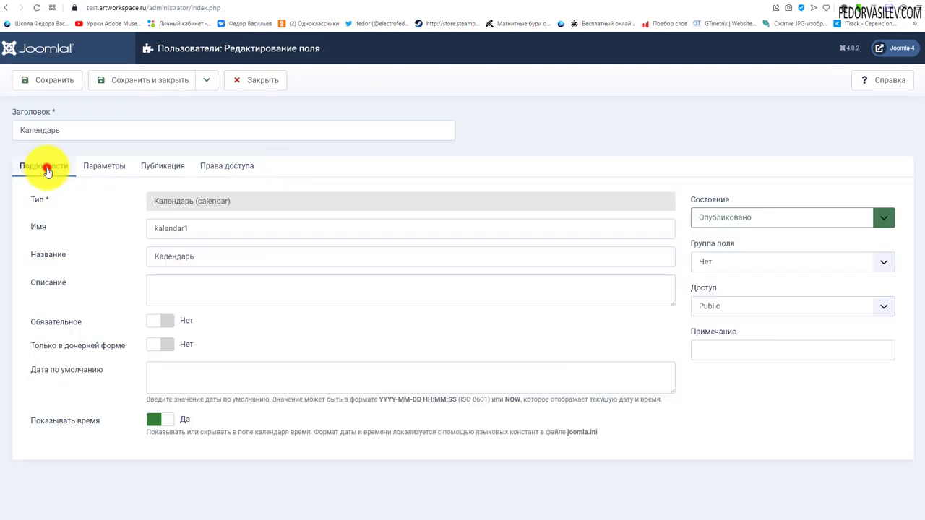
pyautogui.click(711, 306)
pyautogui.click(713, 263)
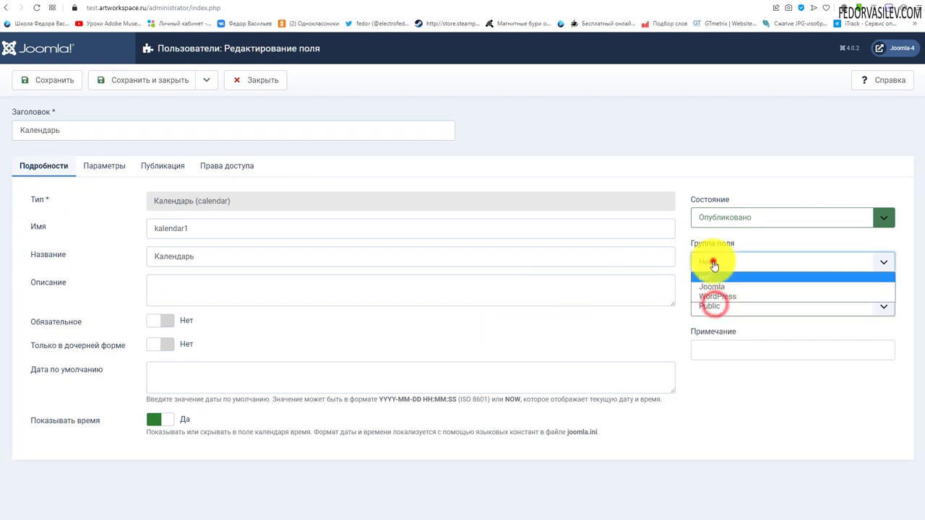
pyautogui.click(717, 297)
pyautogui.click(178, 79)
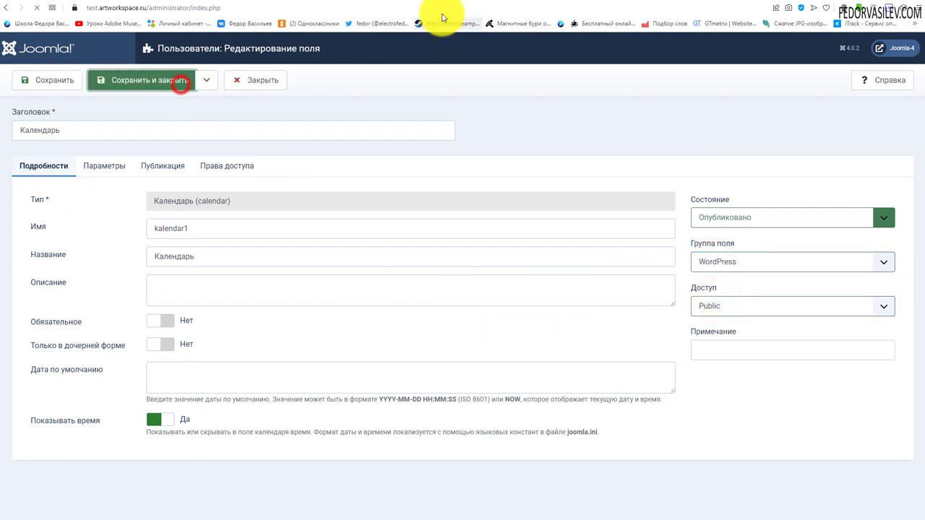
# - Reload the registration form and examine how the custom fields are grouped under the "Joomla" and "WordPress" headings
pyautogui.click(435, 2)
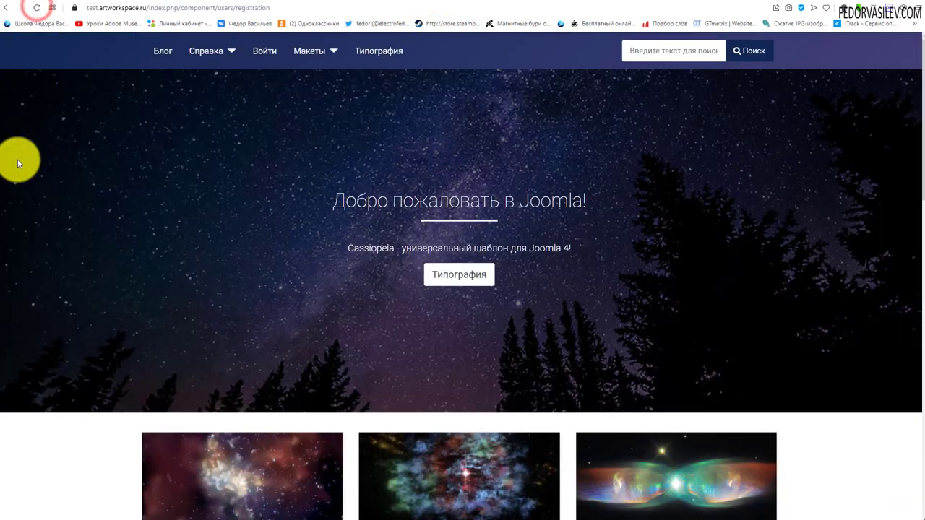
pyautogui.scroll(-8, 110, 146)
pyautogui.scroll(-2, 110, 146)
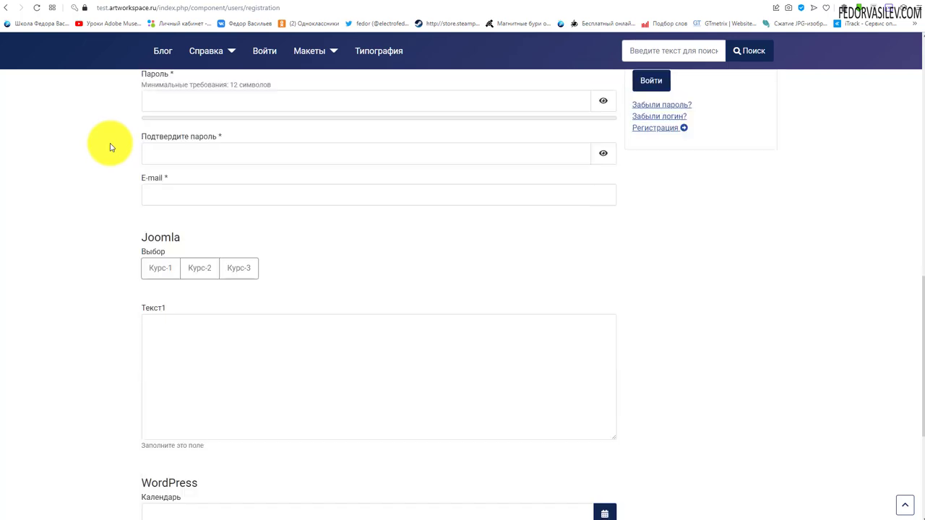
pyautogui.scroll(-3, 110, 146)
pyautogui.scroll(4, 137, 289)
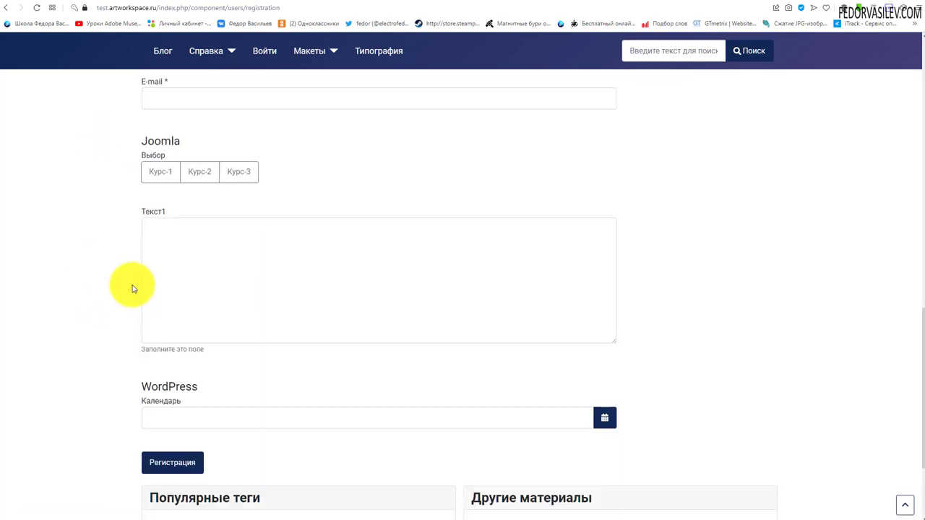
pyautogui.scroll(-1, 130, 273)
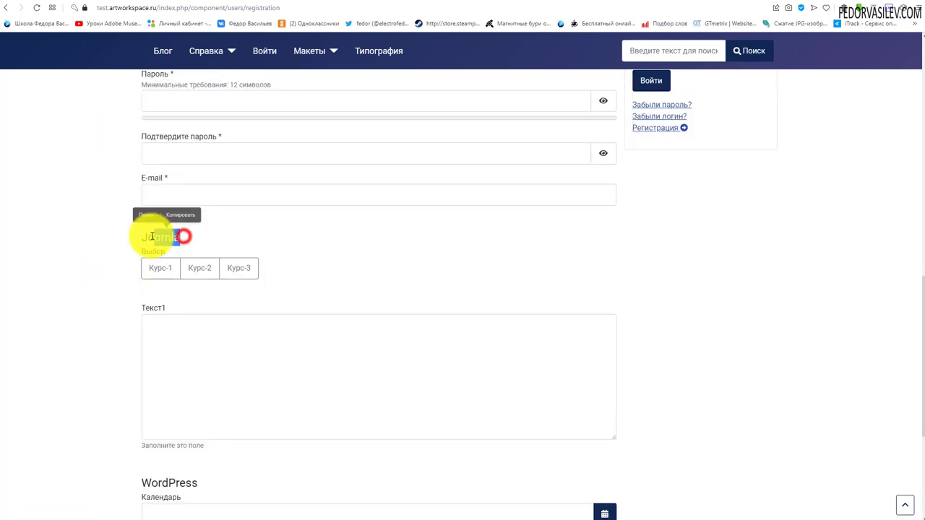
pyautogui.scroll(-2, 123, 230)
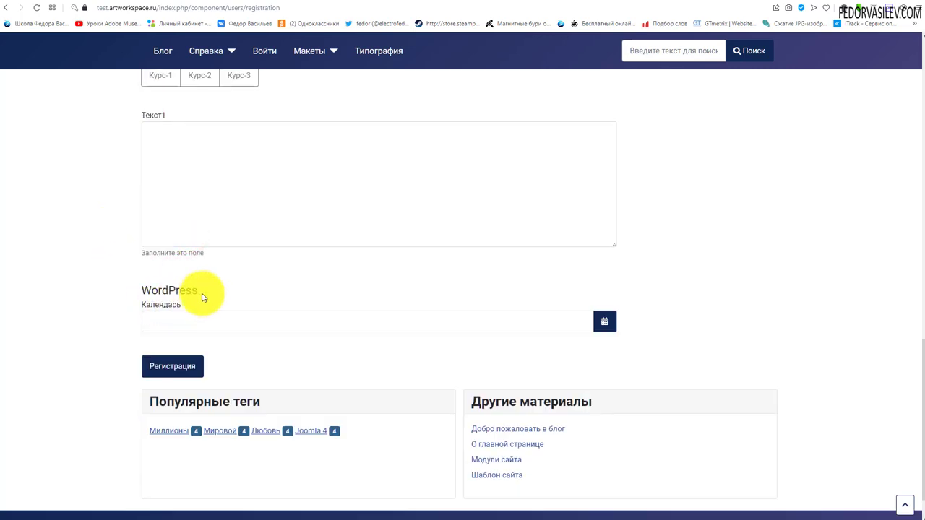
pyautogui.scroll(1, 118, 293)
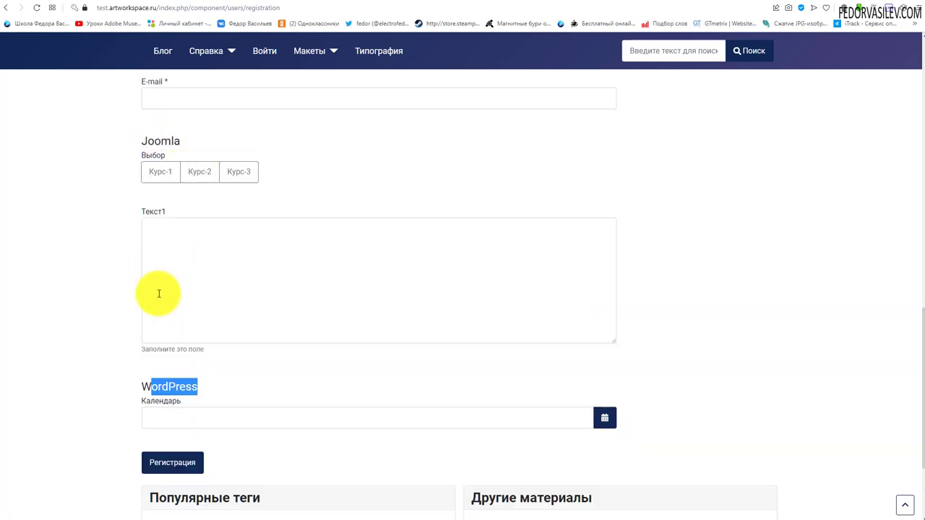
pyautogui.scroll(-2, 101, 299)
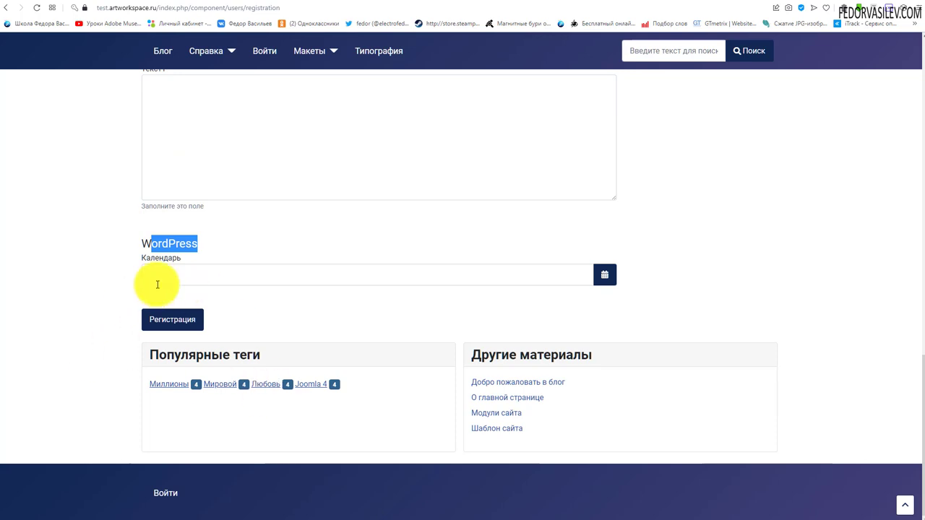
pyautogui.click(227, 313)
pyautogui.moveTo(198, 243); pyautogui.dragTo(152, 243)
pyautogui.click(95, 267)
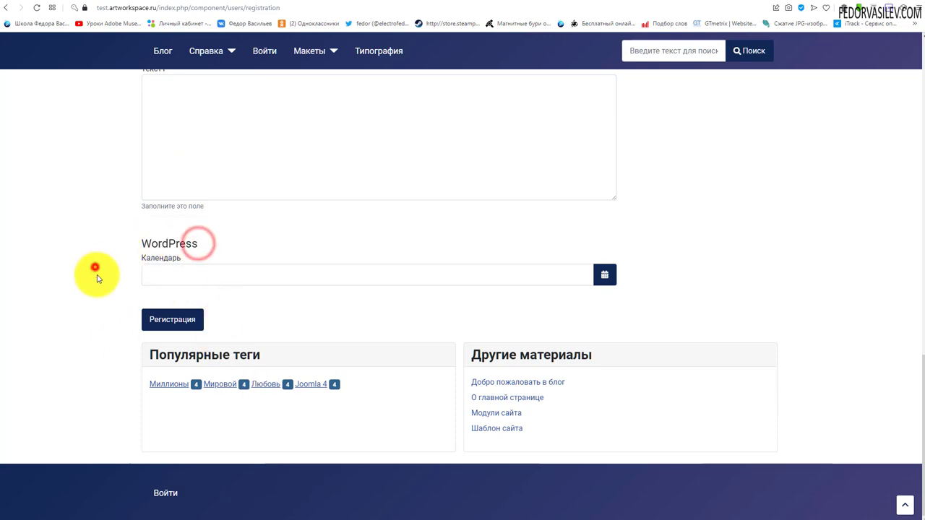
pyautogui.click(162, 280)
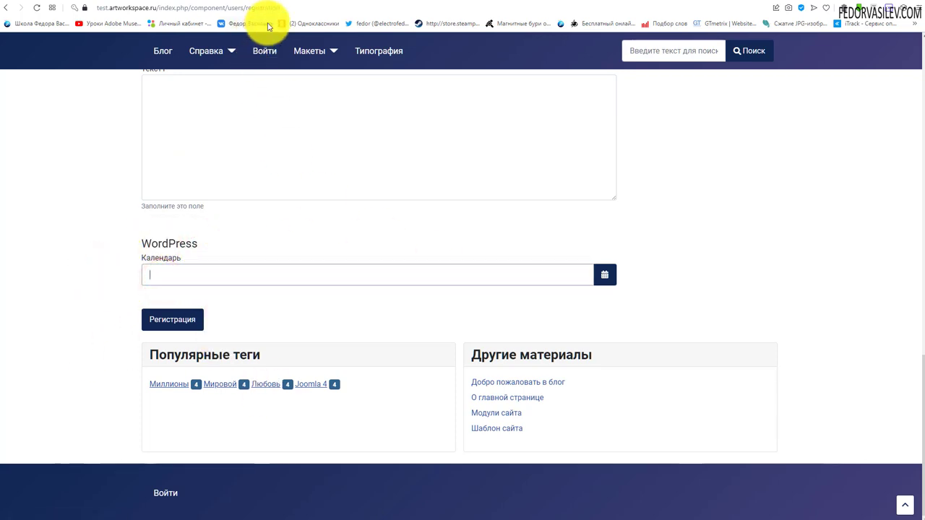
# - Create a list-type user field titled "Список" with items "Курс-1", "Курс-2" and "Курс-3" valued 1, 2 and 3
pyautogui.click(268, 2)
pyautogui.click(175, 81)
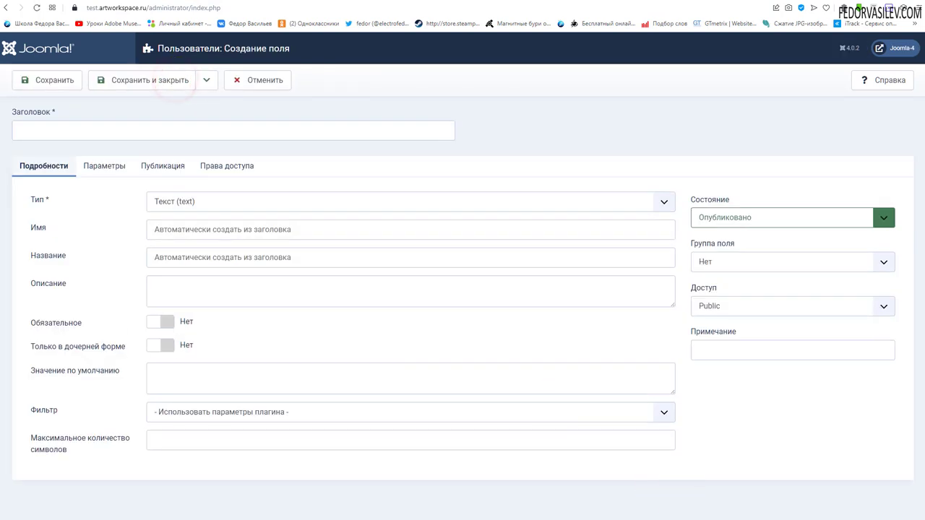
pyautogui.click(172, 201)
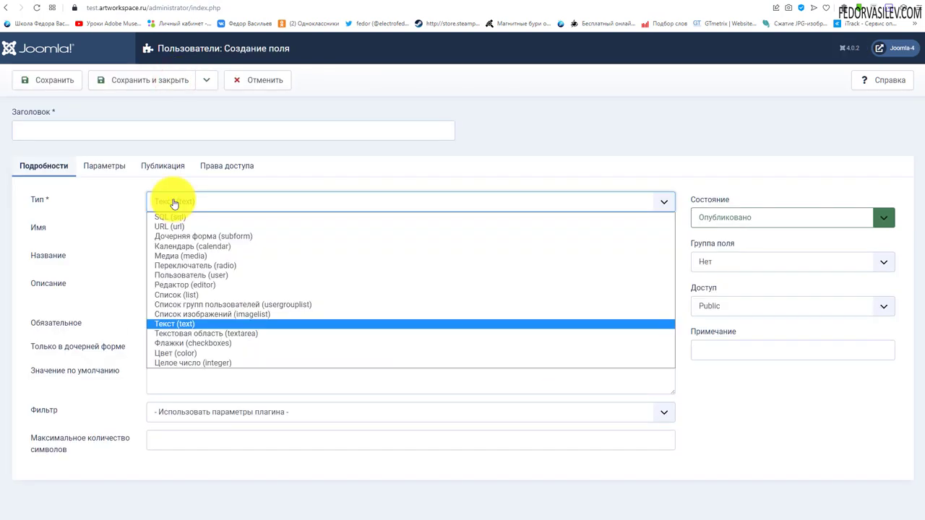
pyautogui.click(193, 296)
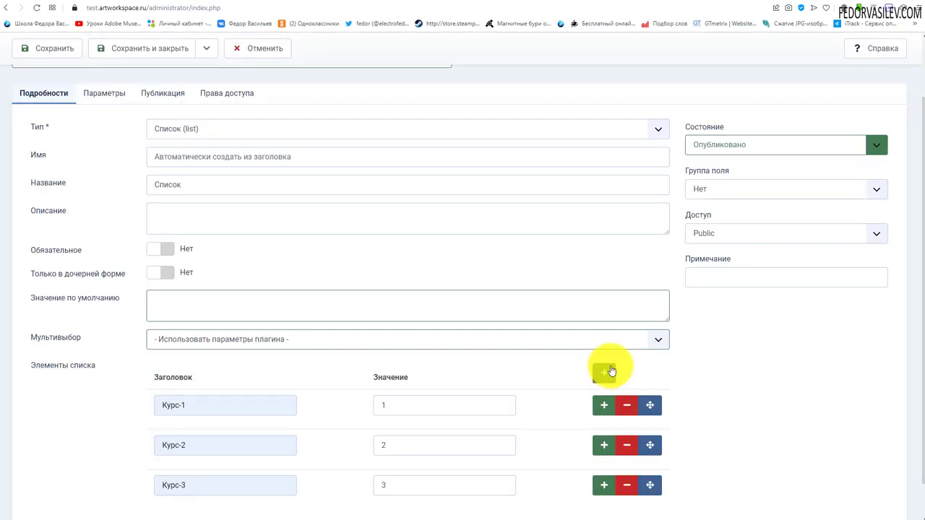
pyautogui.scroll(-1, 164, 394)
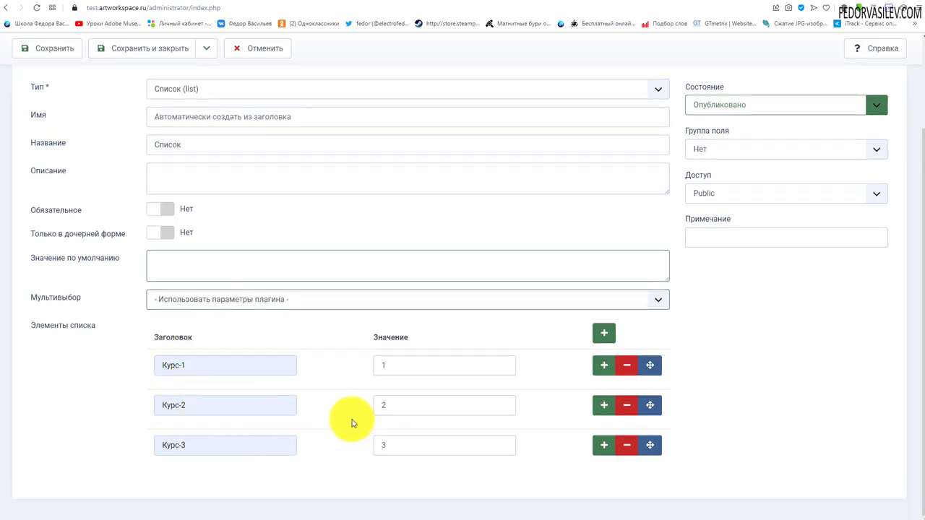
# - Enable multiple selection for the "Список" field and save it
pyautogui.click(172, 299)
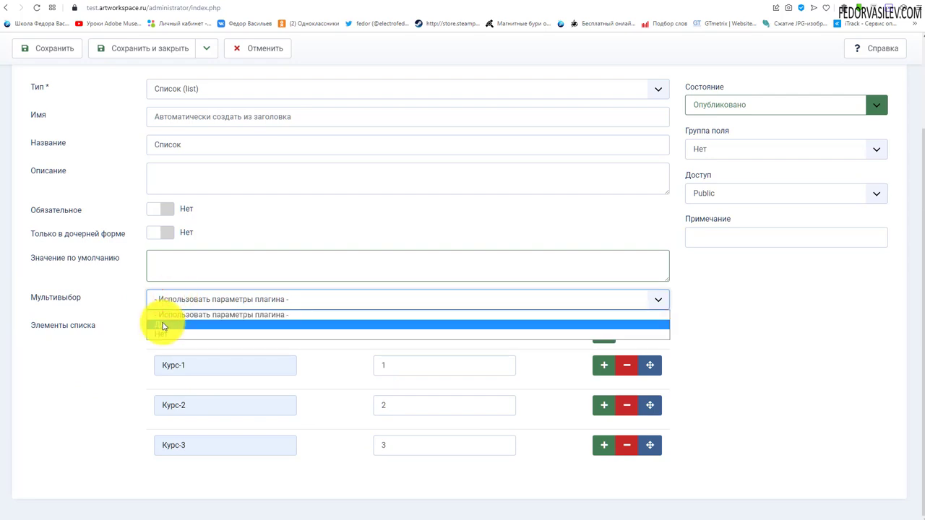
pyautogui.click(164, 326)
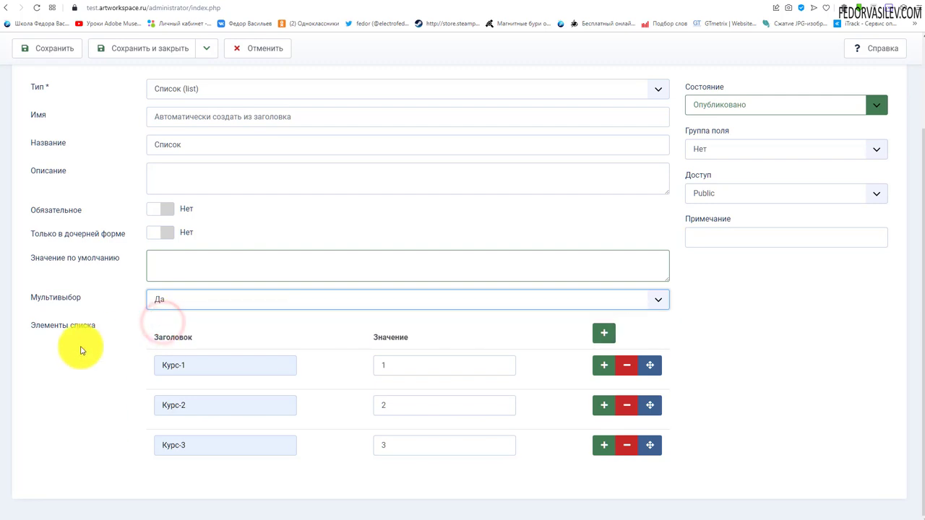
pyautogui.scroll(3, 55, 158)
pyautogui.click(44, 83)
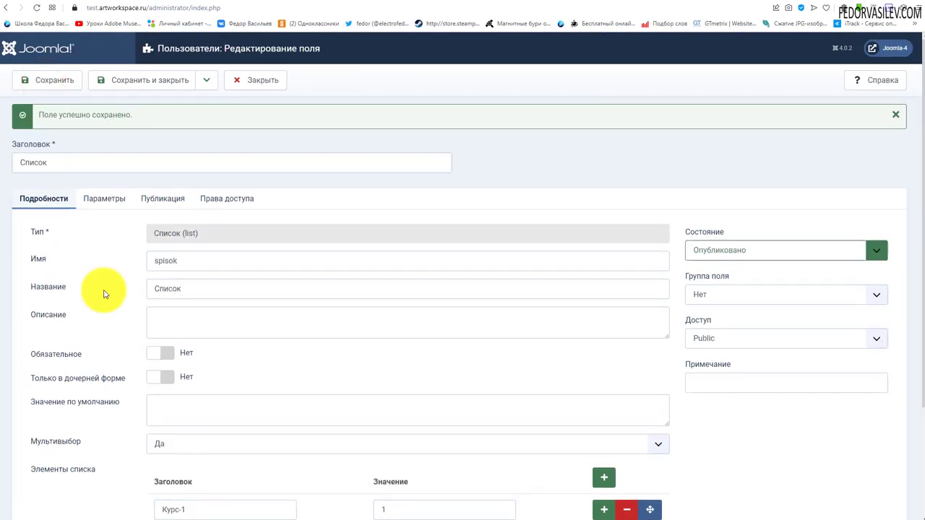
# - Allow the Public group to edit the "Список" field's value, and save the field
pyautogui.click(230, 195)
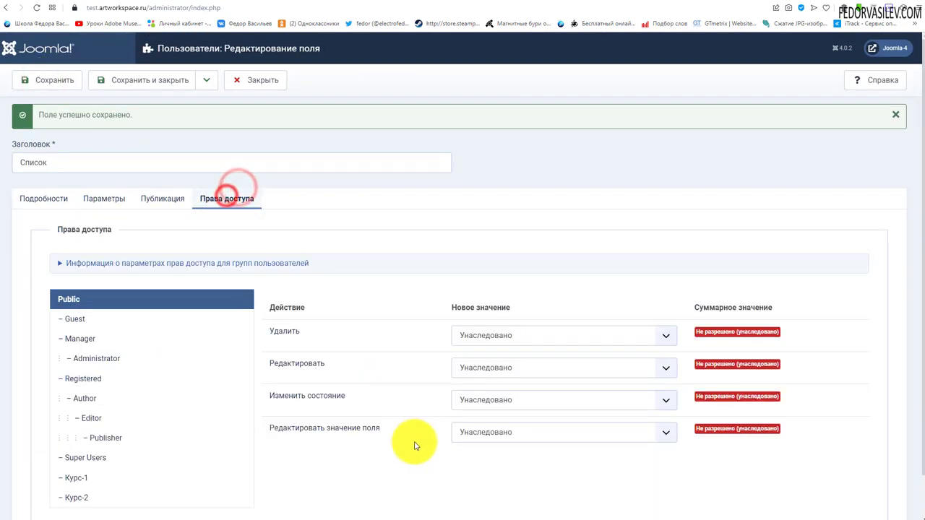
pyautogui.click(484, 430)
pyautogui.click(480, 457)
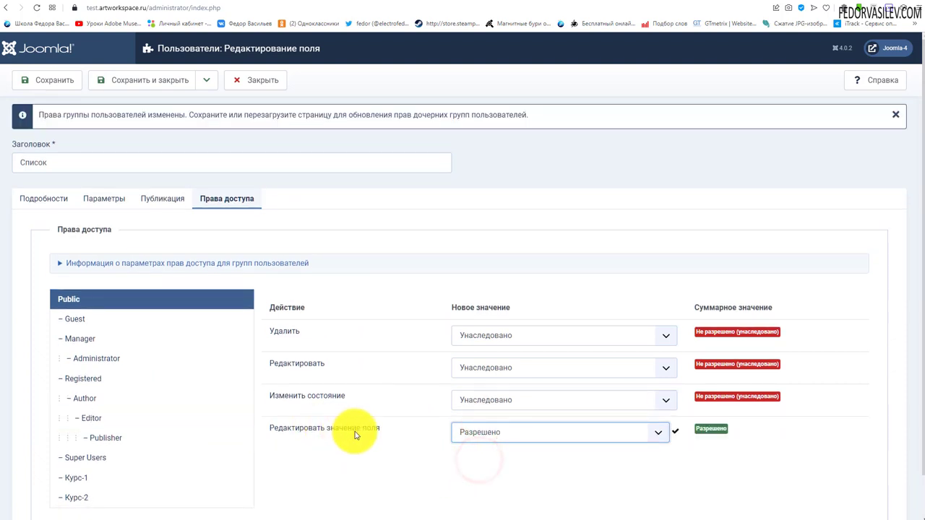
pyautogui.click(45, 196)
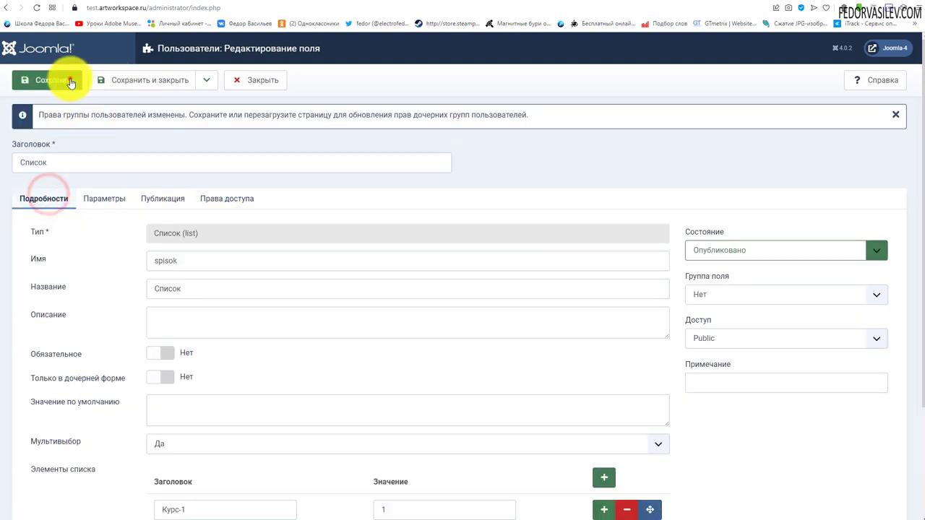
pyautogui.click(62, 79)
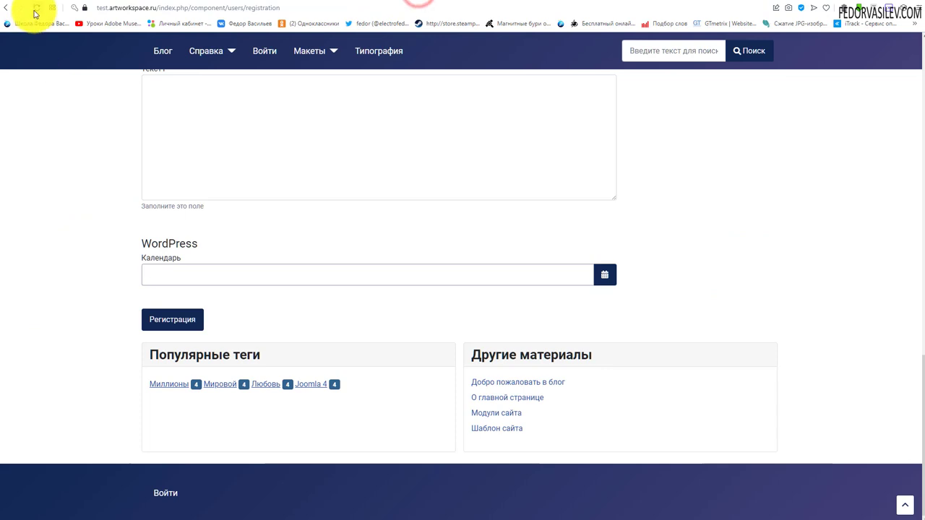
# - Check the "Список" field on the reloaded registration form, and assign it to the "WordPress" field group and save
pyautogui.click(36, 8)
pyautogui.scroll(5, 370, 246)
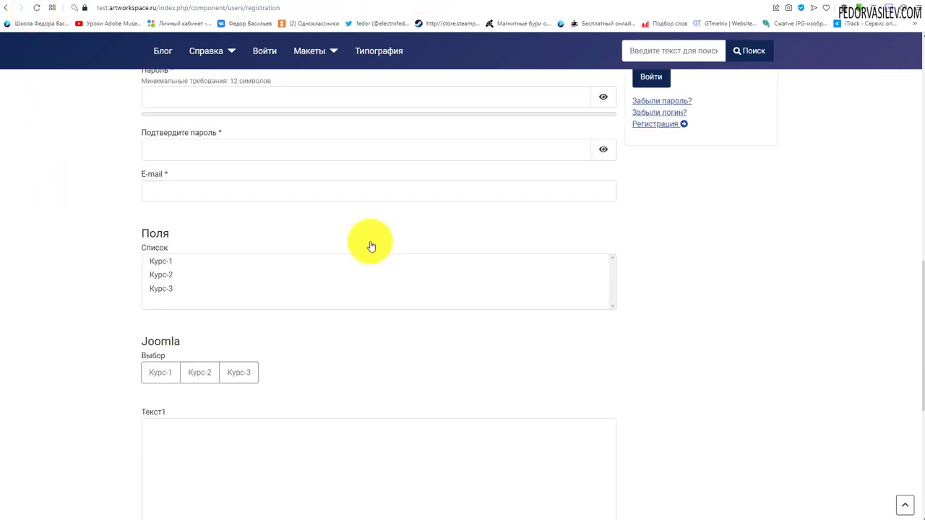
pyautogui.click(363, 2)
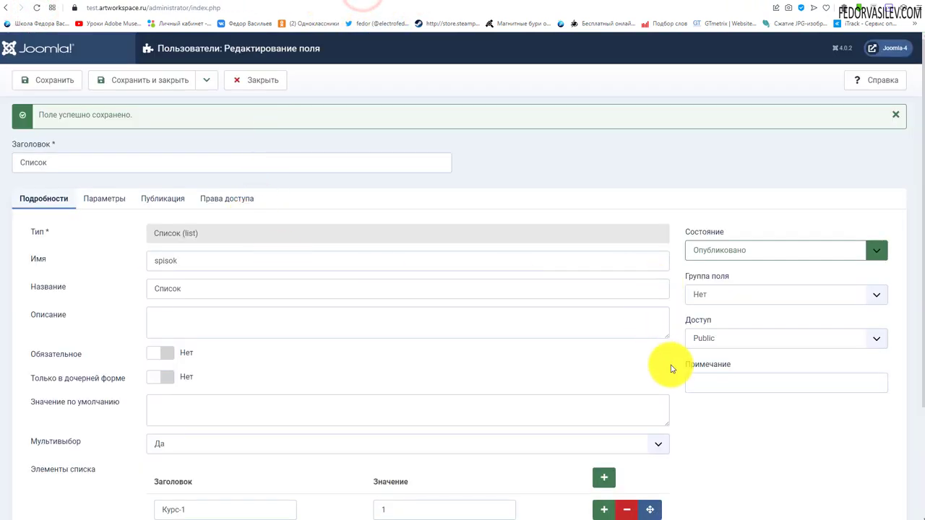
pyautogui.click(732, 289)
pyautogui.click(715, 332)
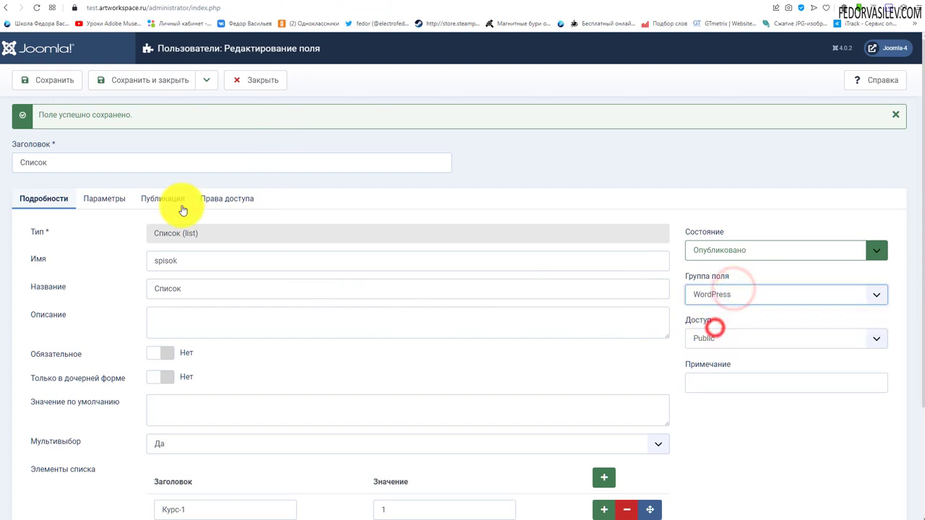
pyautogui.click(64, 79)
# - Test multiple selection in the "Список" list on the reloaded registration form with different combinations of Курс-1, Курс-2 and Курс-3
pyautogui.click(414, 3)
pyautogui.scroll(-5, 91, 145)
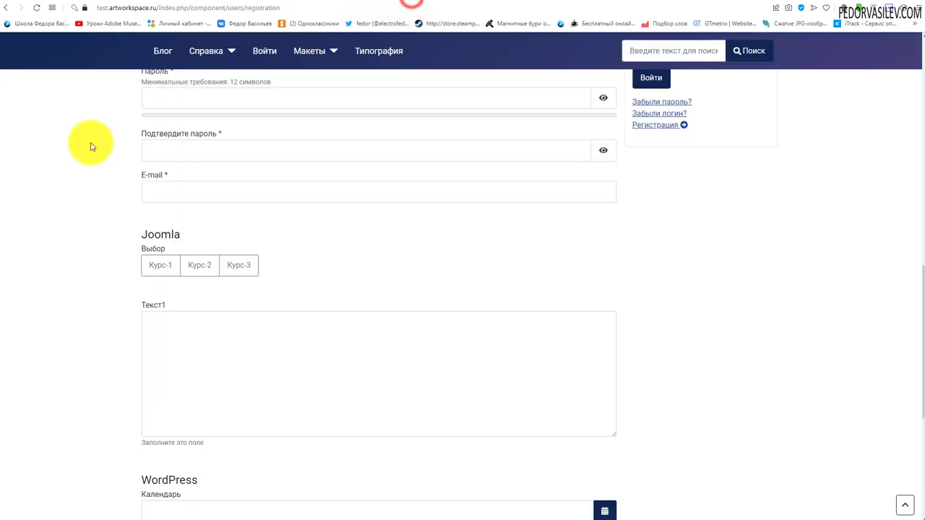
pyautogui.click(181, 308)
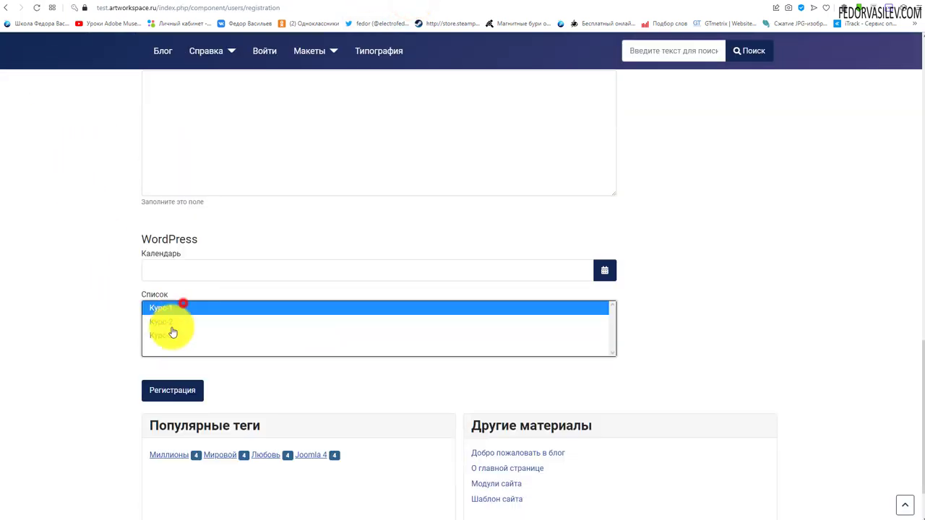
pyautogui.click(161, 336)
pyautogui.click(167, 321)
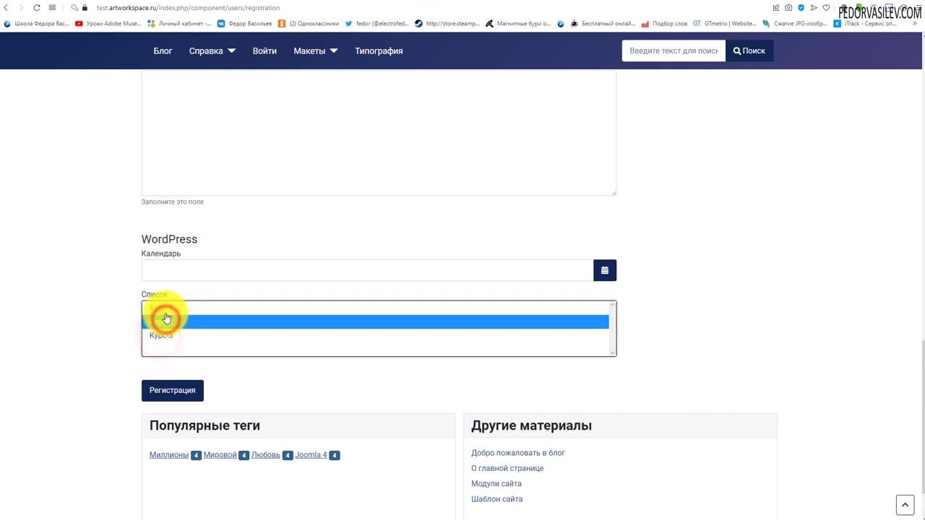
pyautogui.keyDown('ctrl'); pyautogui.click(162, 307); pyautogui.keyUp('ctrl')
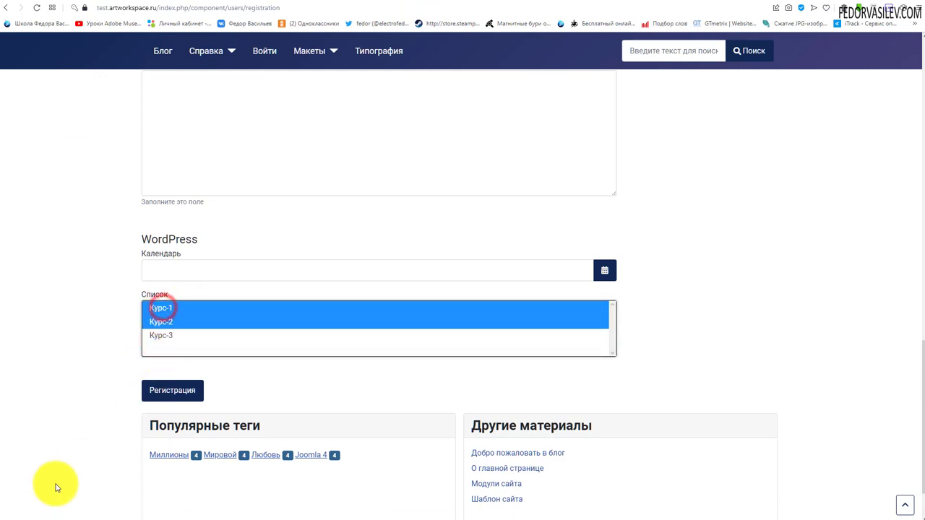
pyautogui.click(152, 337)
pyautogui.keyDown('ctrl'); pyautogui.click(153, 307); pyautogui.keyUp('ctrl')
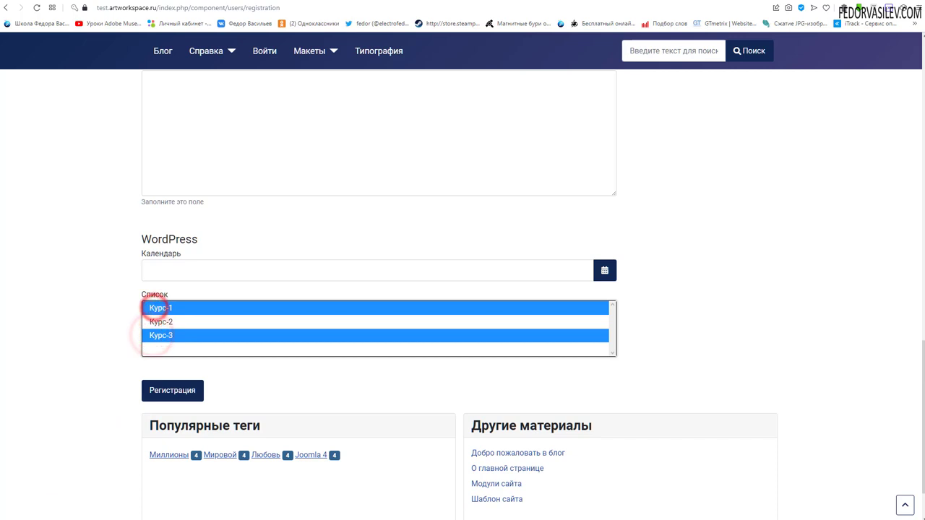
pyautogui.keyDown('ctrl'); pyautogui.click(155, 320); pyautogui.keyUp('ctrl')
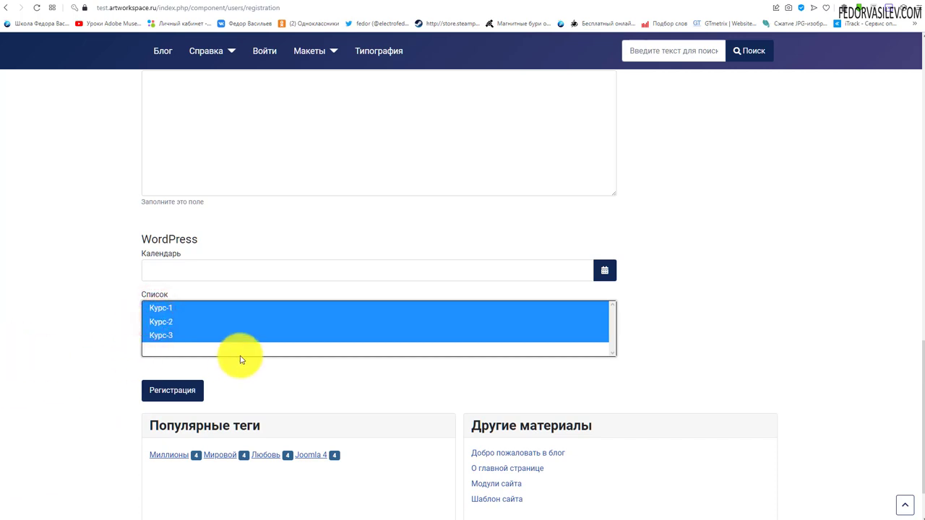
pyautogui.click(149, 323)
pyautogui.scroll(4, 347, 80)
pyautogui.click(351, 9)
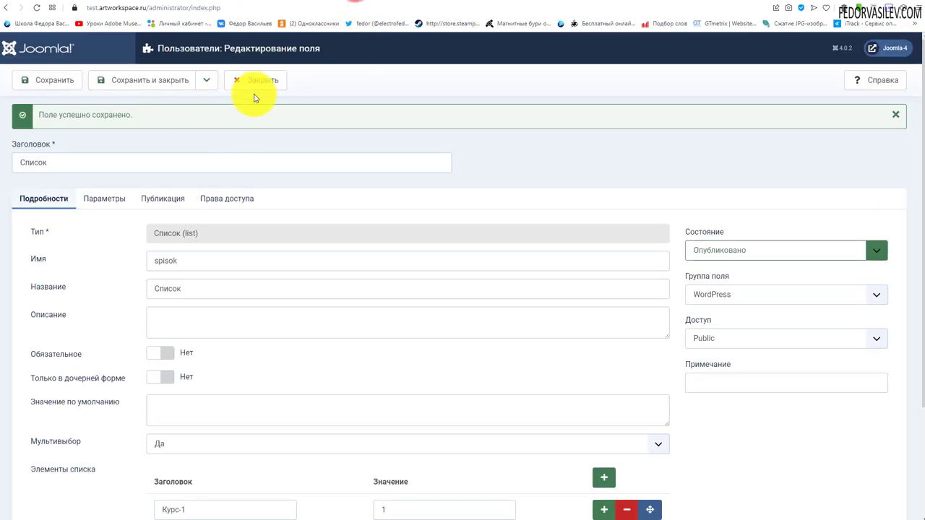
# - Close the "Список" field, open a registered user's account for editing, and review its "Joomla" and "WordPress" custom field groups
pyautogui.click(257, 81)
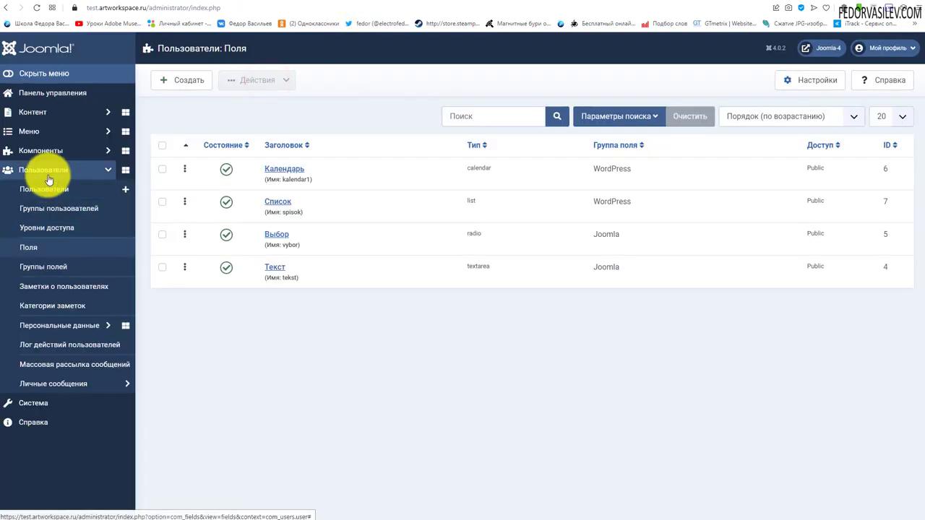
pyautogui.click(43, 170)
pyautogui.click(44, 189)
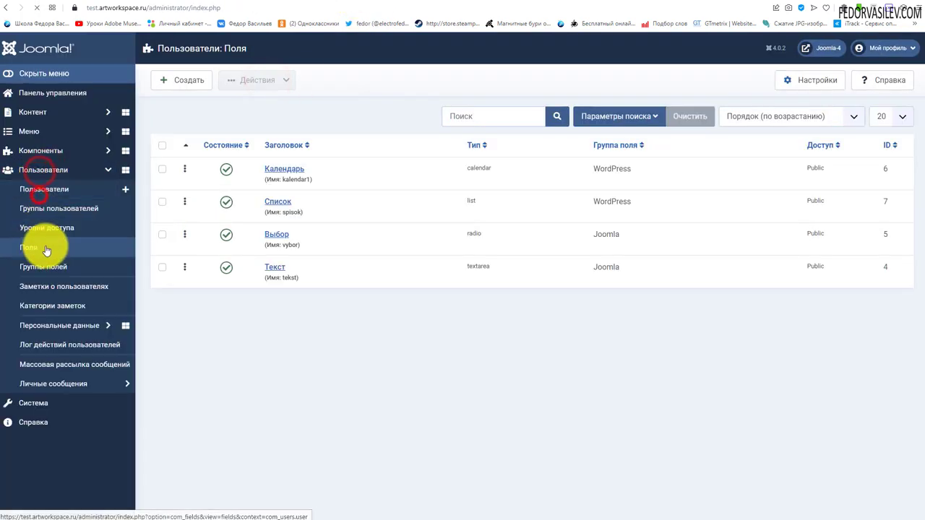
pyautogui.click(188, 211)
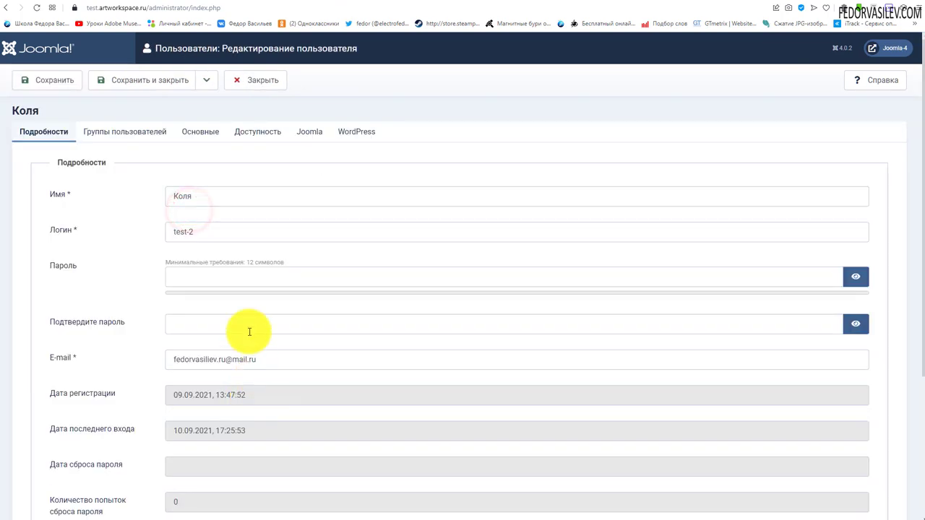
pyautogui.click(308, 136)
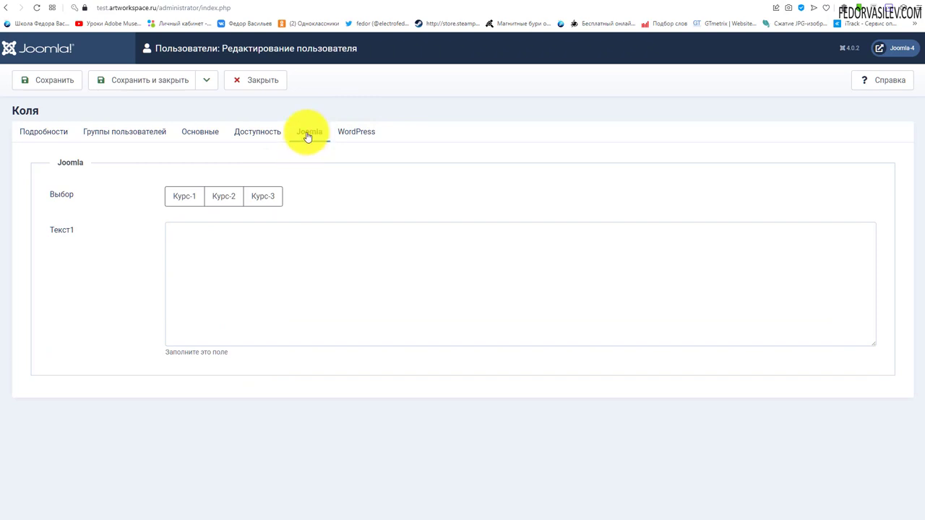
pyautogui.click(347, 130)
pyautogui.click(309, 133)
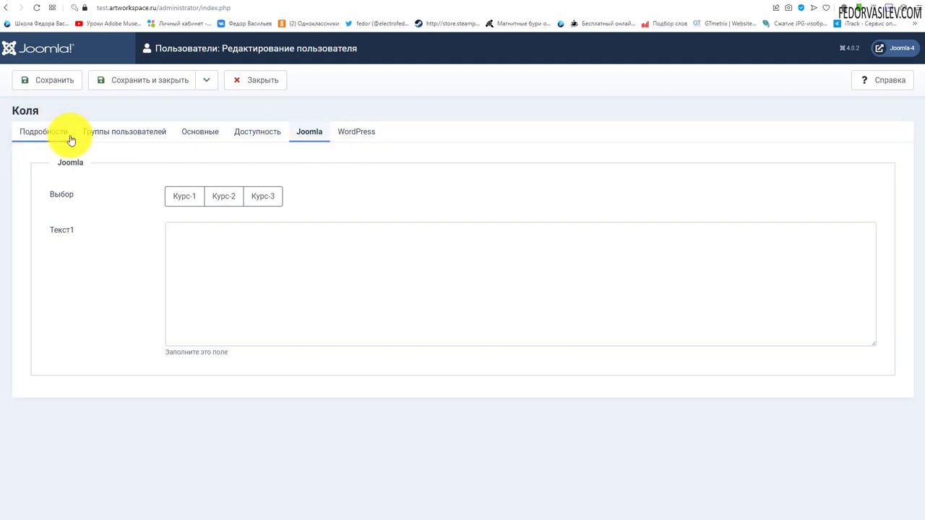
pyautogui.click(351, 131)
pyautogui.click(310, 132)
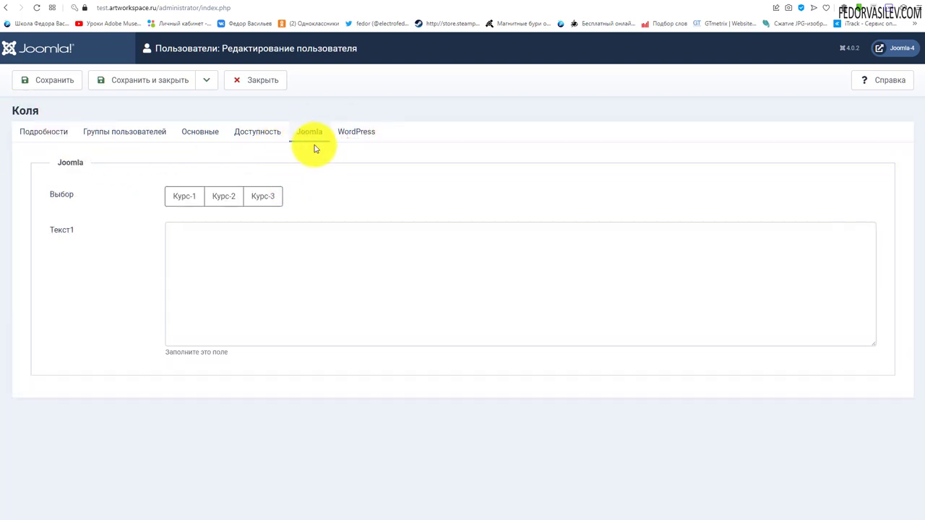
# - Set the user's "Выбор" field to Курс-1 and the "Календарь" field to 11.09.2021, 19:10:34
pyautogui.click(173, 196)
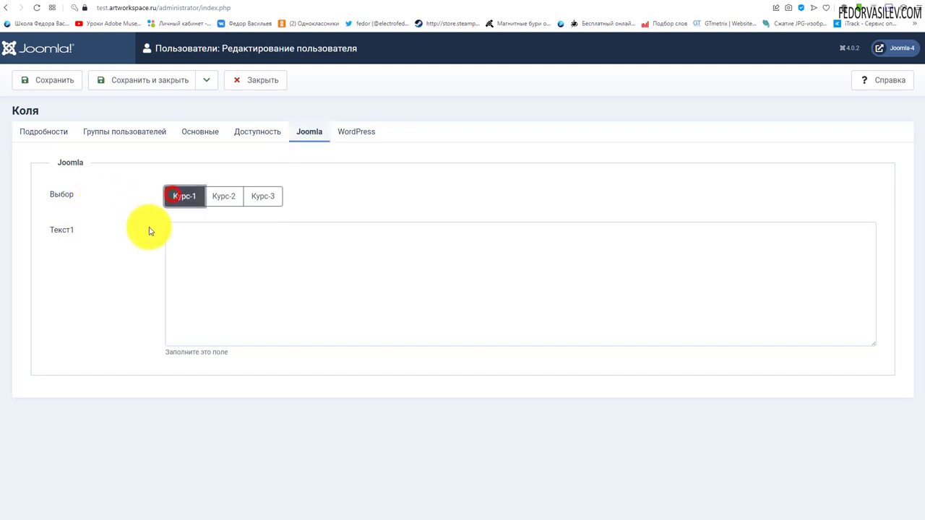
pyautogui.click(208, 270)
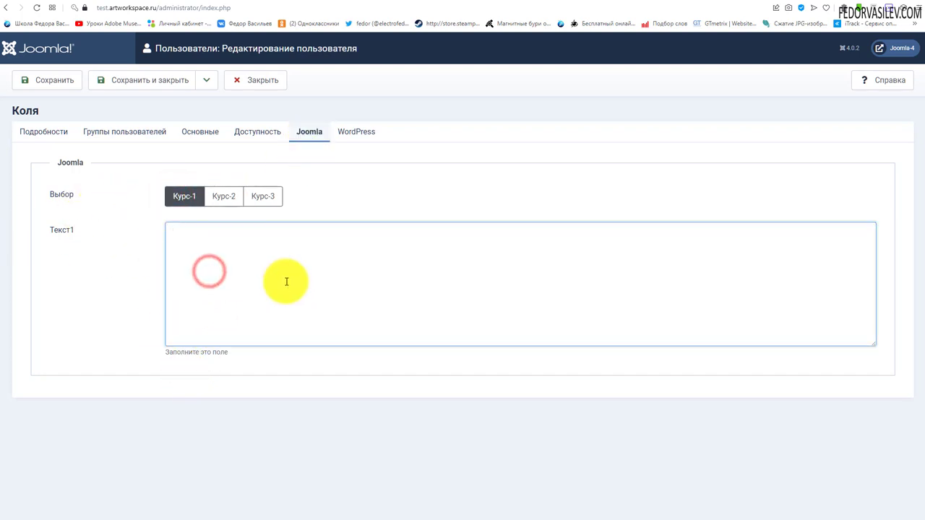
pyautogui.click(343, 138)
pyautogui.click(177, 195)
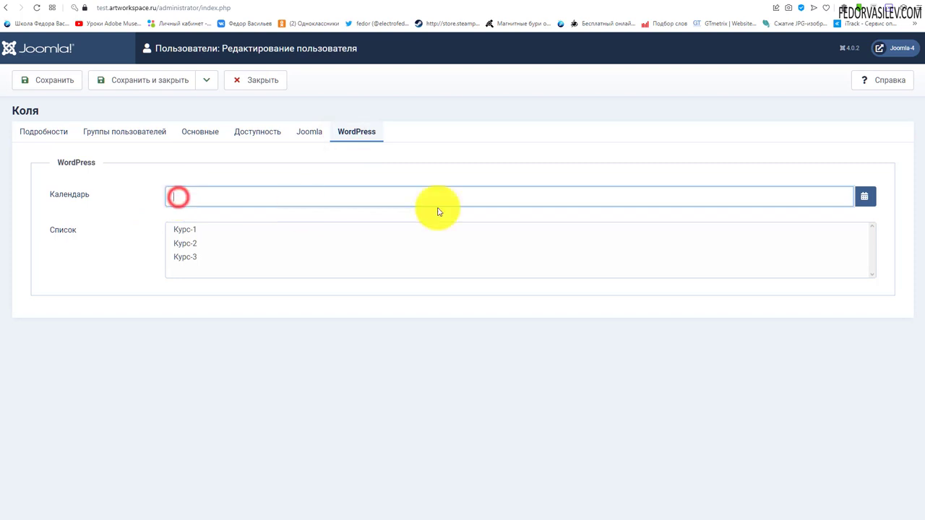
pyautogui.click(864, 197)
pyautogui.click(266, 275)
pyautogui.click(258, 375)
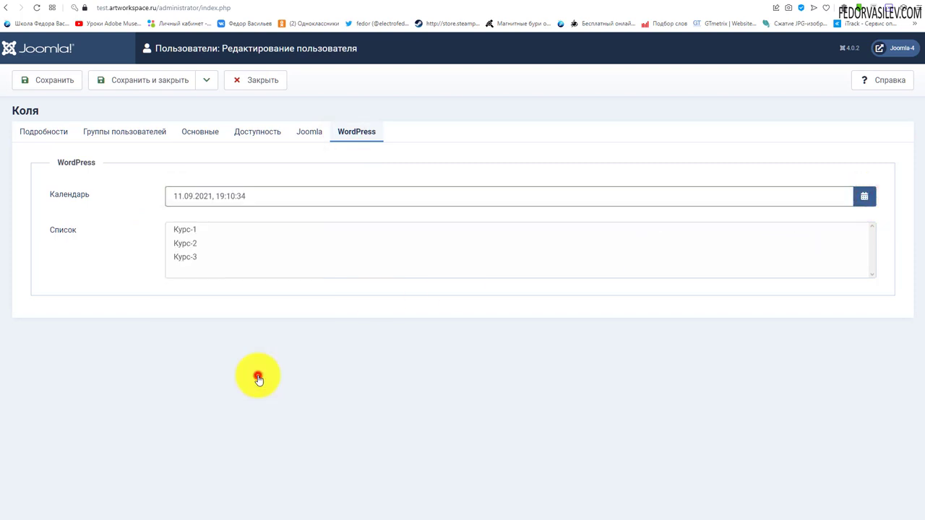
# - Select both Курс-1 and Курс-3 in the user's "Список" field
pyautogui.tripleClick(274, 195)
pyautogui.click(105, 262)
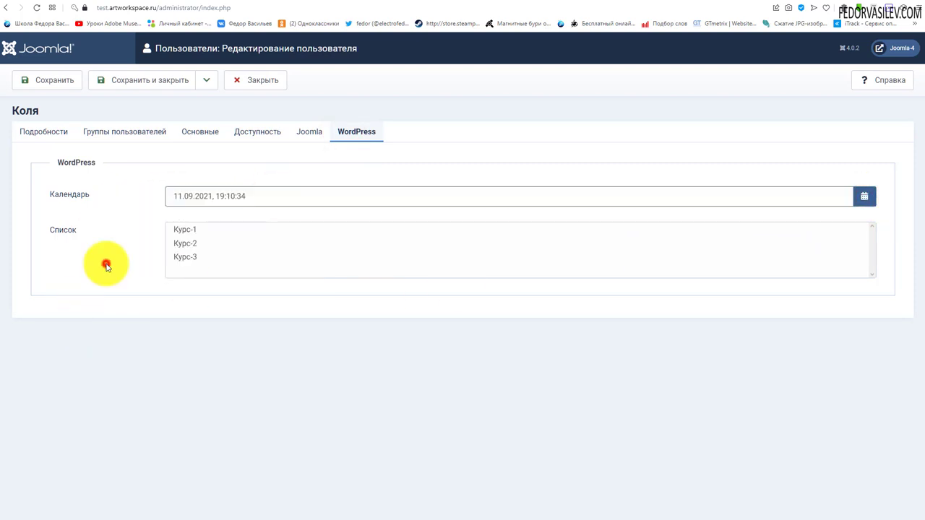
pyautogui.click(178, 231)
pyautogui.keyDown('ctrl'); pyautogui.click(185, 258); pyautogui.keyUp('ctrl')
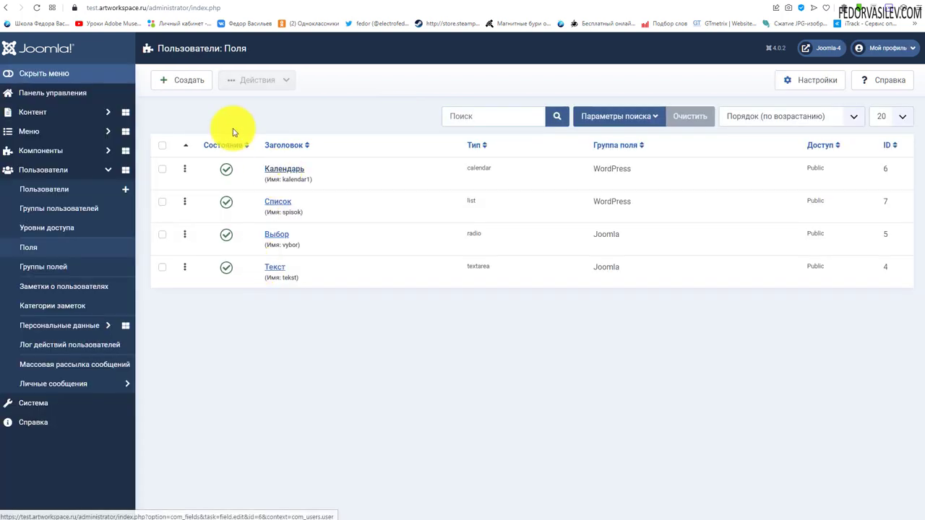
# - Try to create a "Дочерняя форма (subform)" user field that contains the "Календарь" field and two "Список" entries
pyautogui.click(163, 79)
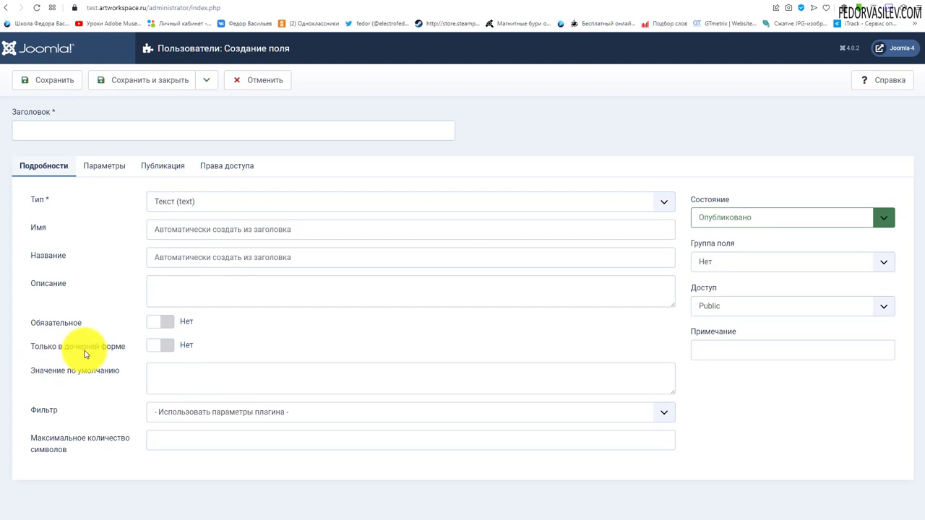
pyautogui.click(184, 202)
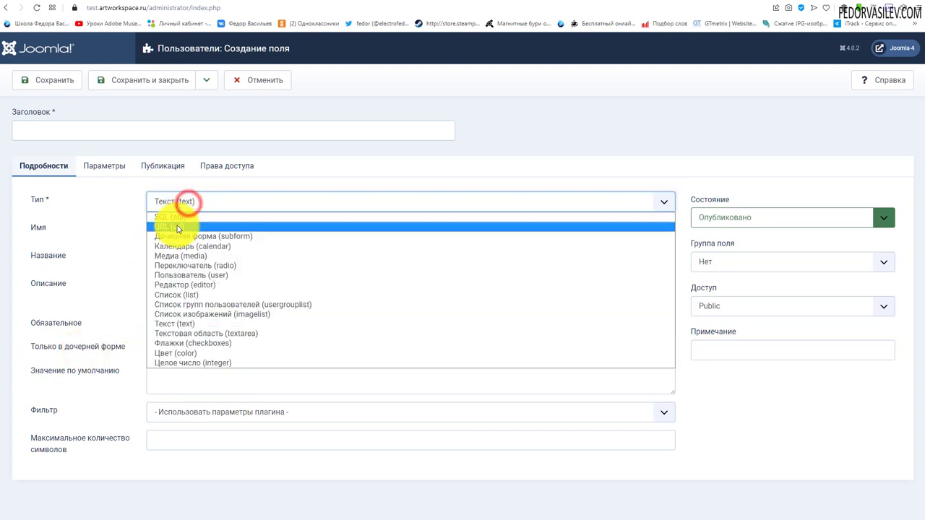
pyautogui.click(222, 238)
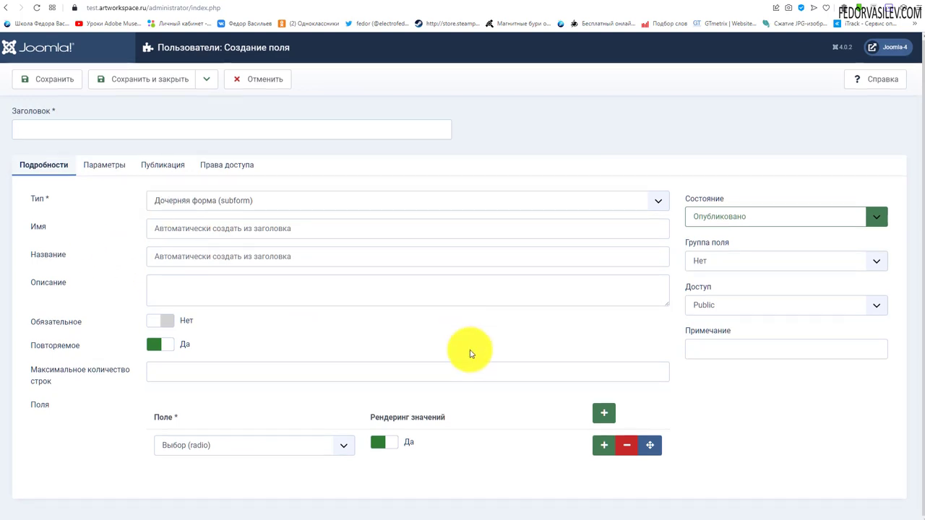
pyautogui.click(170, 446)
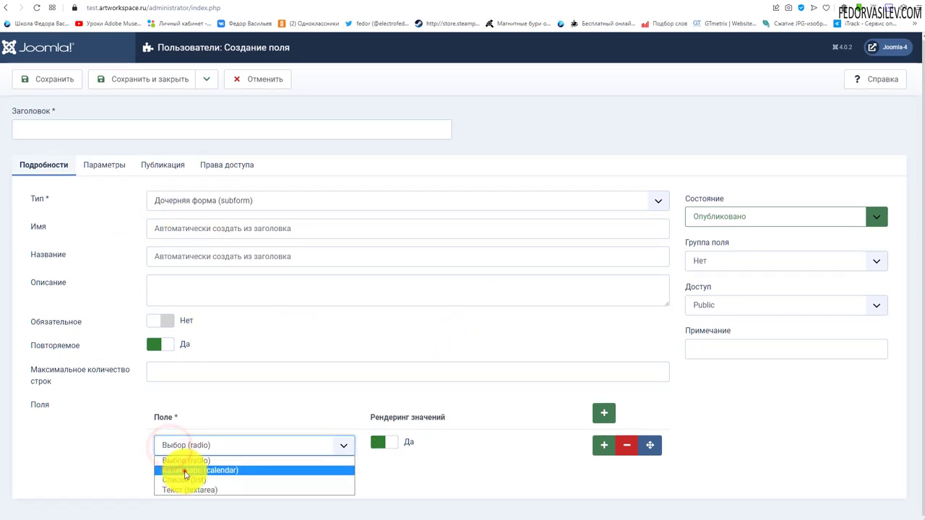
pyautogui.click(184, 471)
pyautogui.click(604, 445)
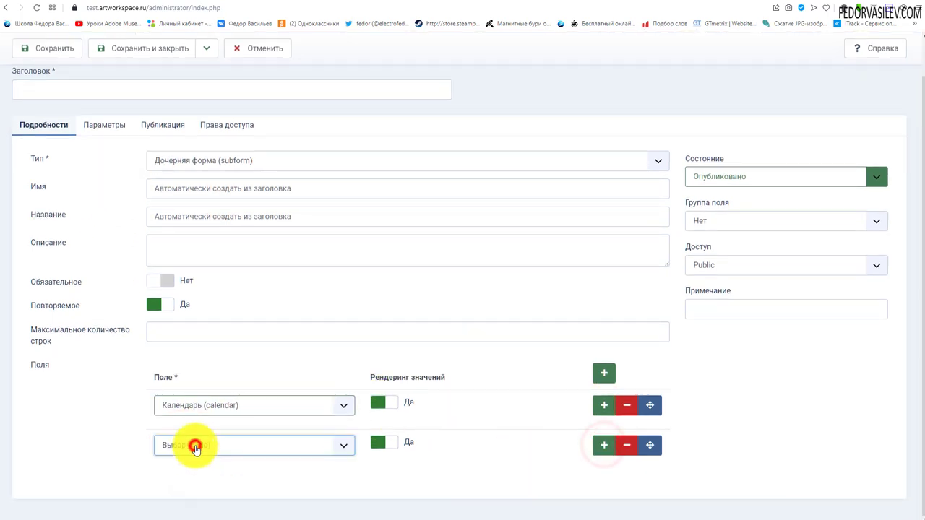
pyautogui.click(195, 447)
pyautogui.click(193, 480)
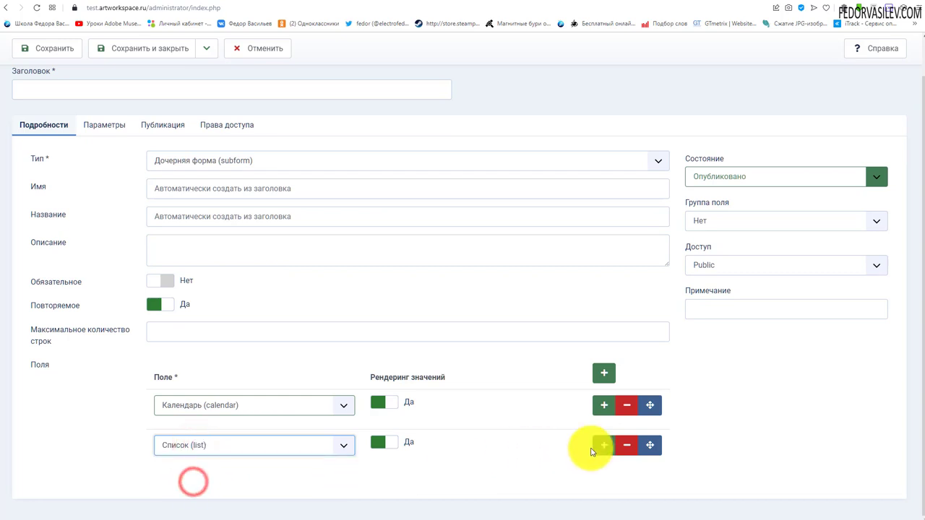
pyautogui.click(604, 445)
pyautogui.click(226, 442)
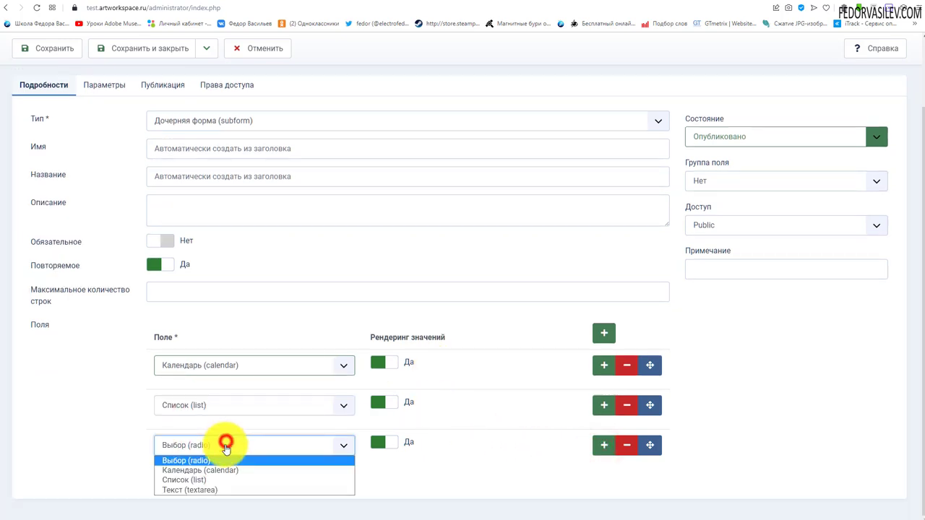
pyautogui.click(201, 484)
# - Review the unsaved subform field's settings and discard the new field
pyautogui.scroll(2, 145, 311)
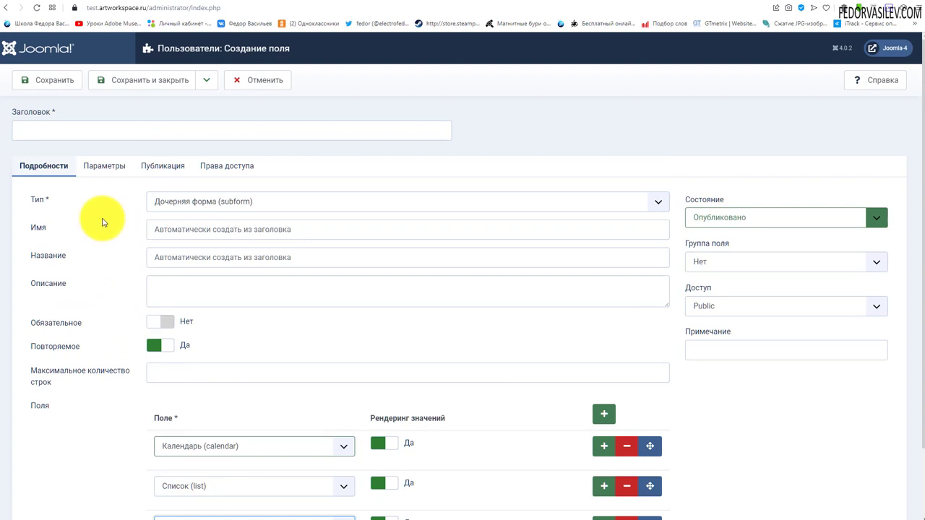
pyautogui.scroll(-1, 159, 262)
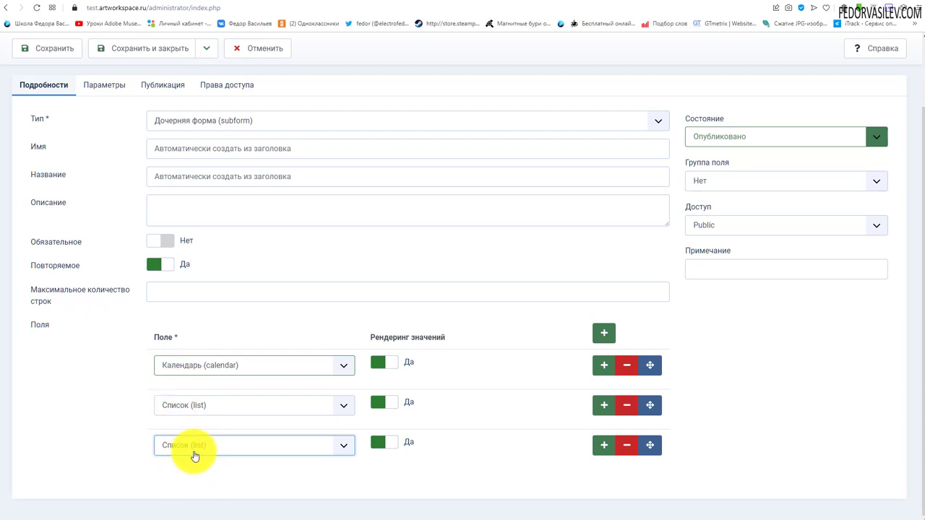
pyautogui.scroll(3, 223, 459)
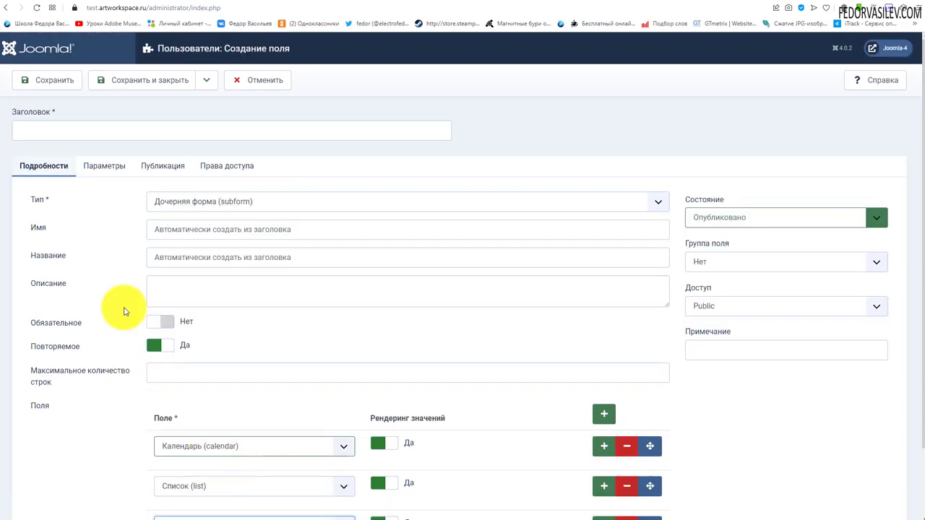
pyautogui.click(258, 79)
# - Enable "Только в дочерней форме" for the "Список" field, then save and close it
pyautogui.click(273, 205)
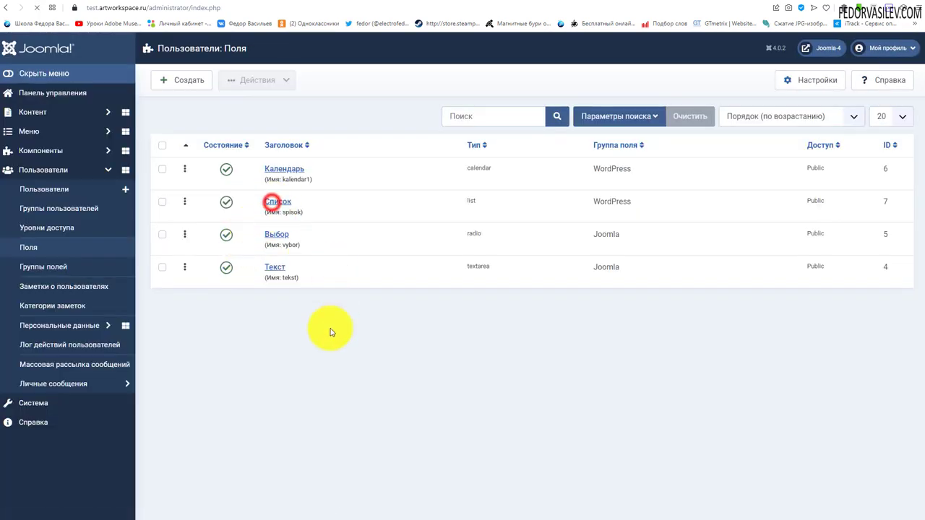
pyautogui.scroll(-1, 347, 315)
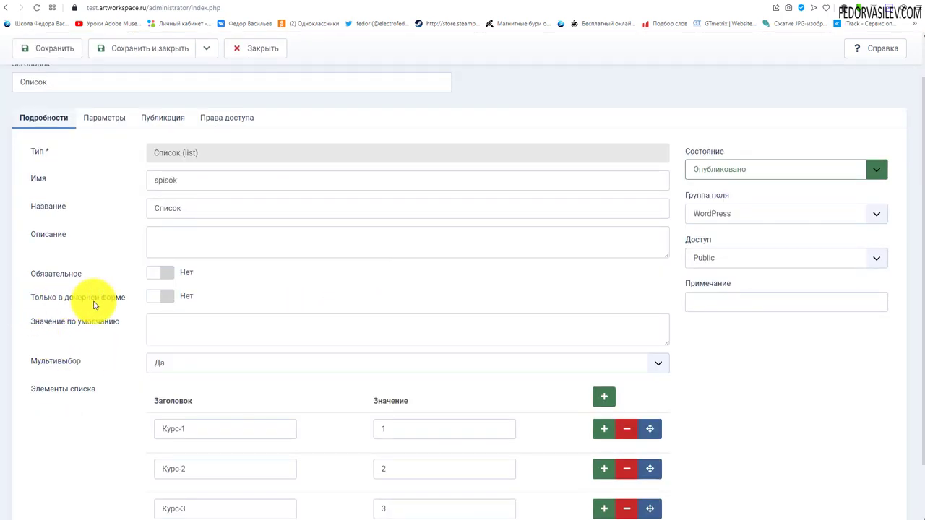
pyautogui.click(161, 296)
pyautogui.scroll(1, 99, 343)
pyautogui.click(102, 85)
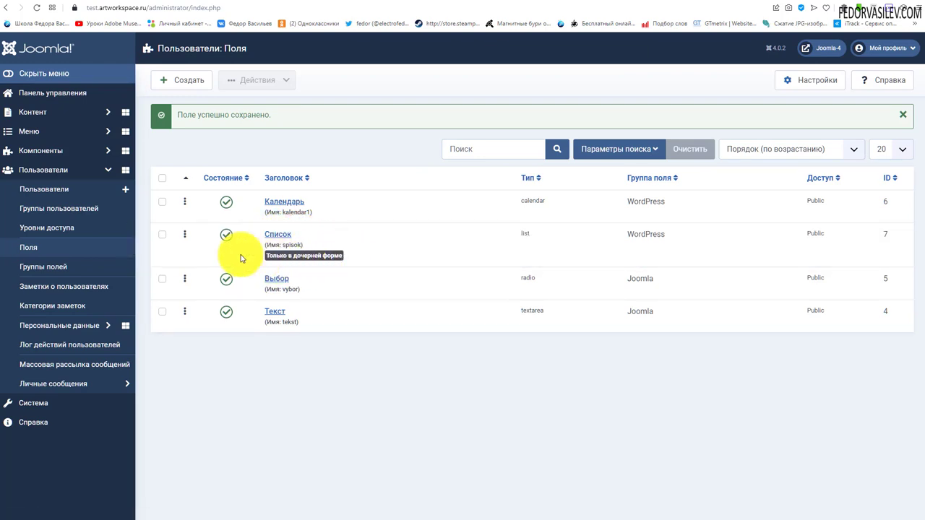
# - Start a new user field and review the available field types, leaving the type as "Текст (text)"
pyautogui.press('j')
pyautogui.press('n')
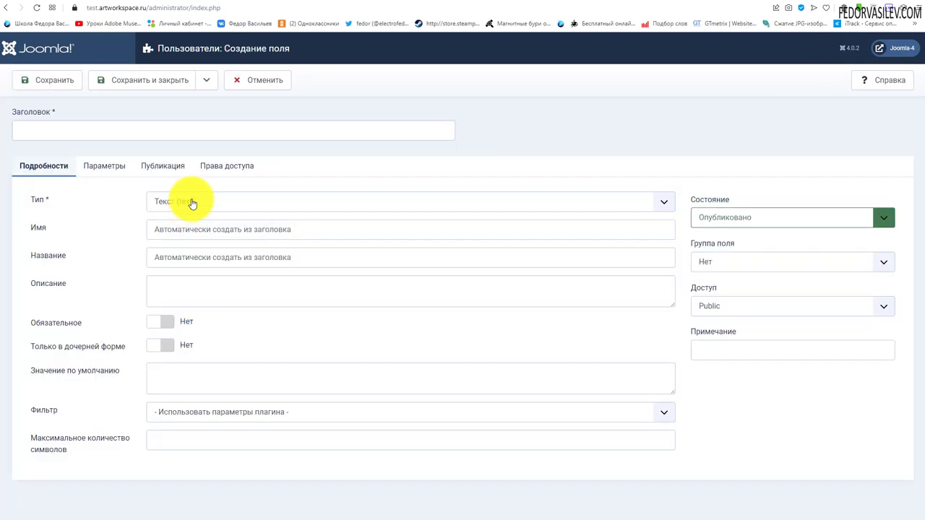
pyautogui.click(192, 204)
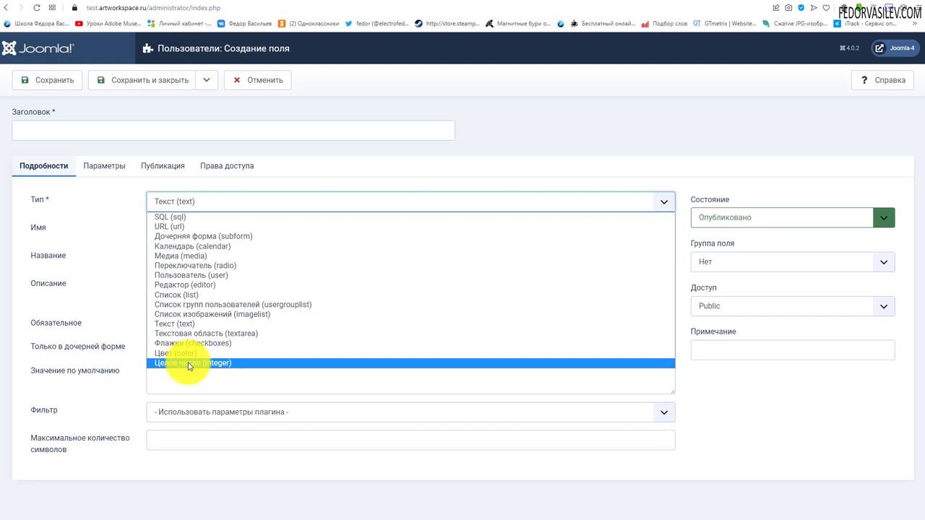
pyautogui.click(285, 167)
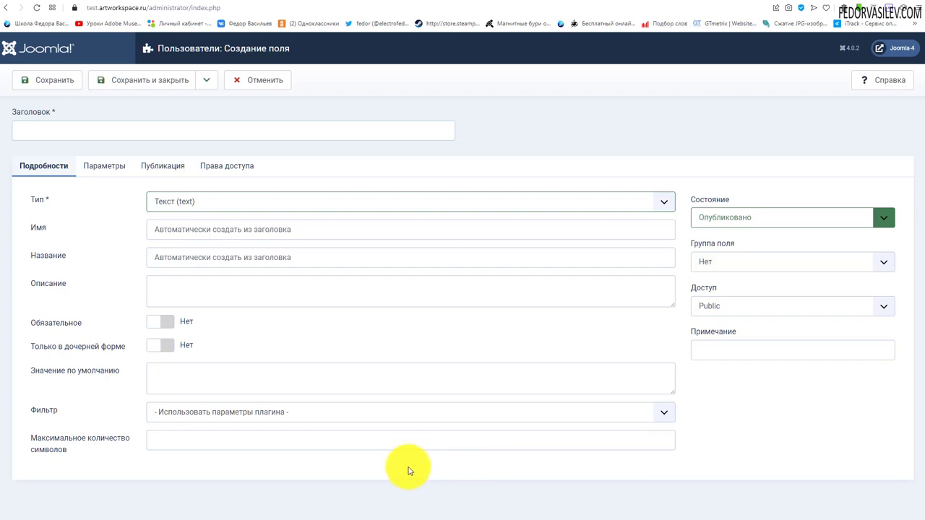
pyautogui.click(174, 202)
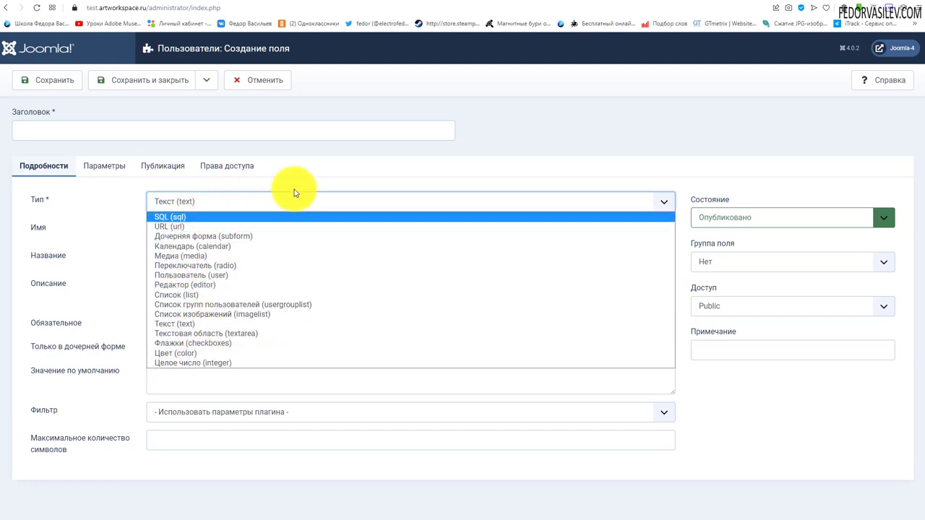
pyautogui.click(339, 170)
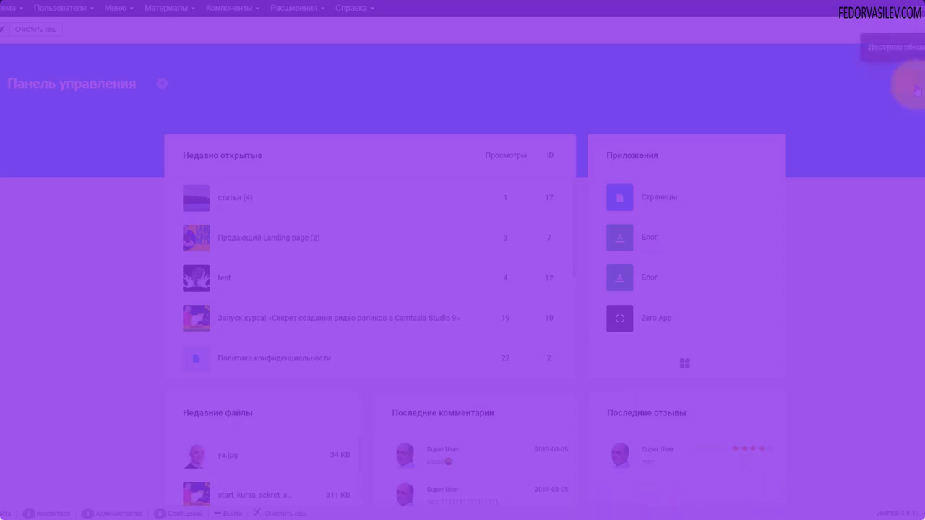
pyautogui.click(907, 83)
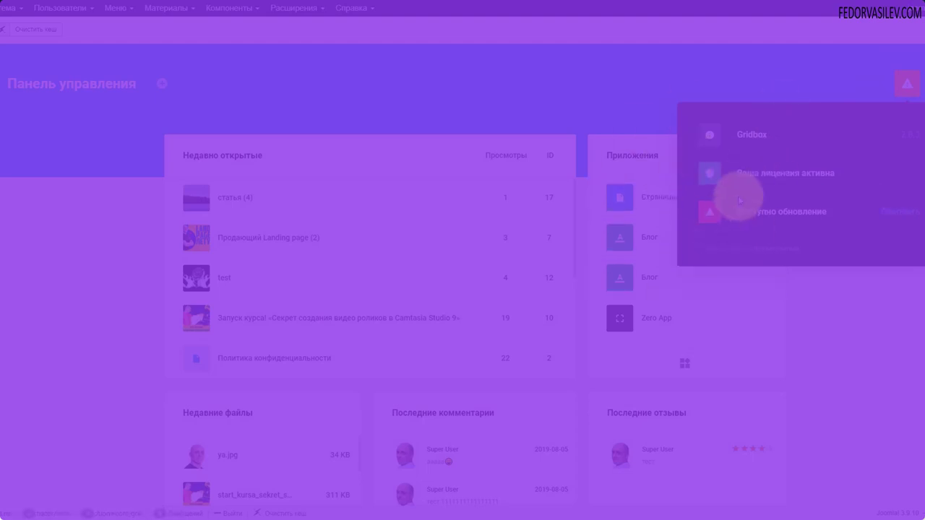
pyautogui.click(758, 185)
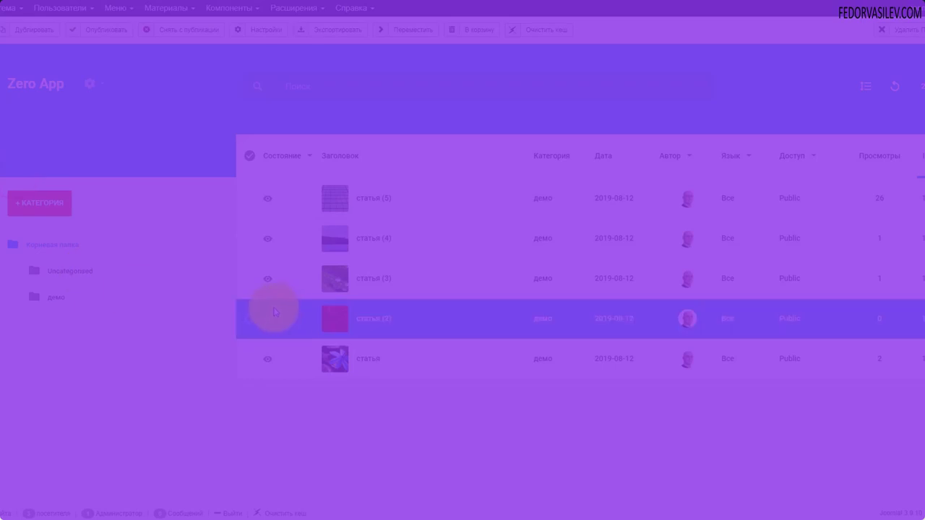
pyautogui.click(90, 84)
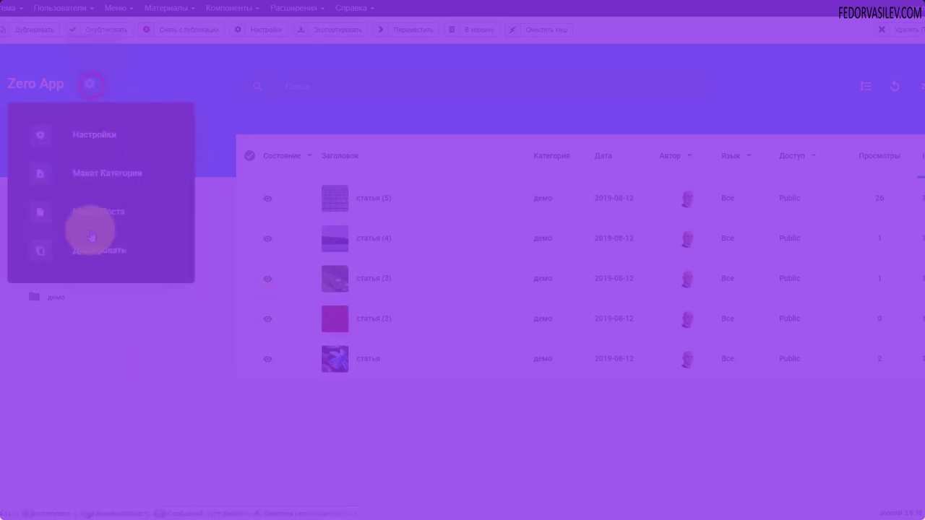